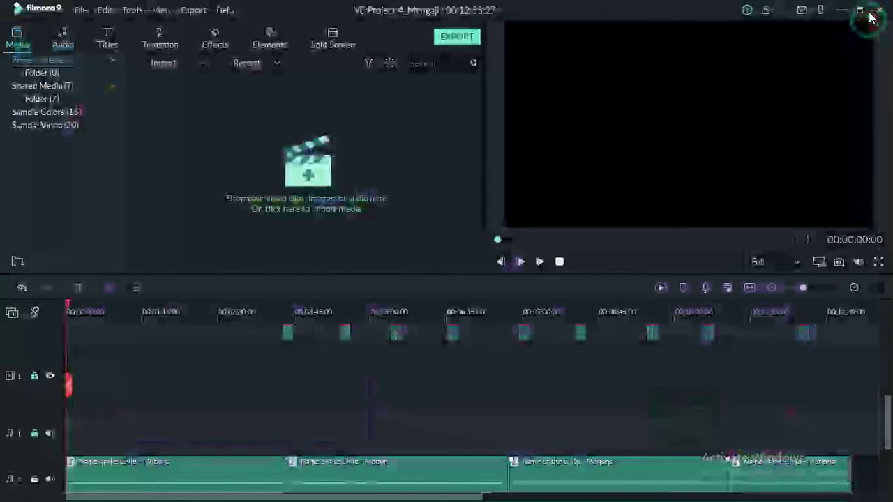
# - Open the four Kalender 5 CC PSD designs, FIX-01 to FIX-04, in Photoshop
pyautogui.hotkey('alt', 'Tab')
pyautogui.click(317, 234)
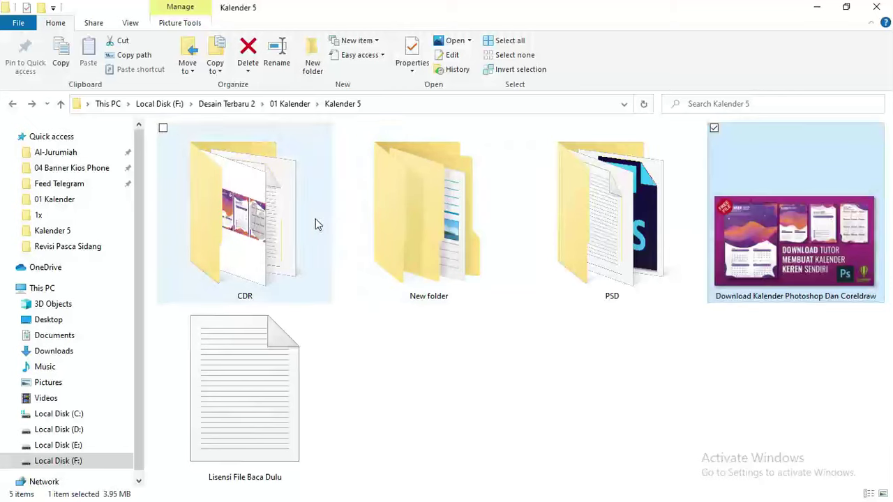
pyautogui.doubleClick(626, 202)
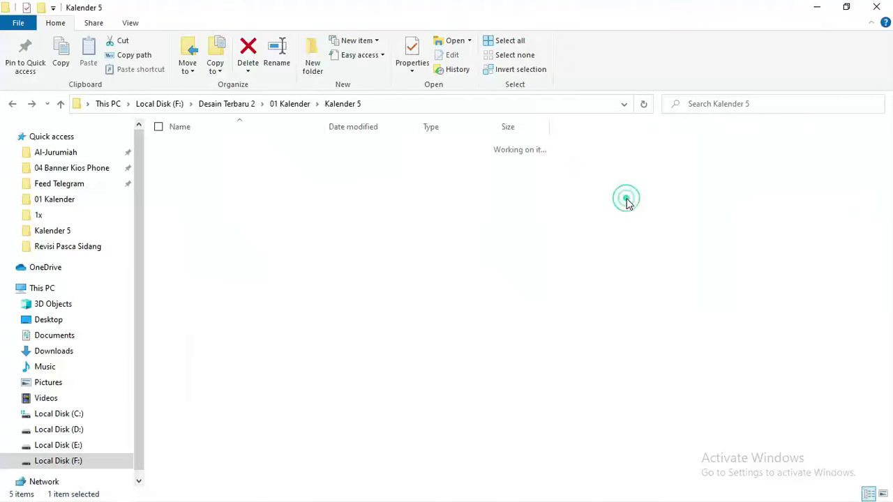
pyautogui.click(222, 189)
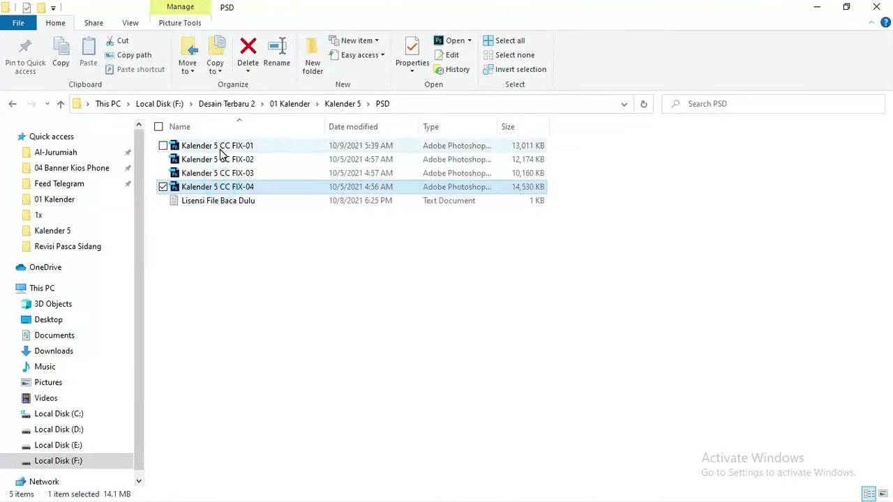
pyautogui.hotkey('alt', 'Left')
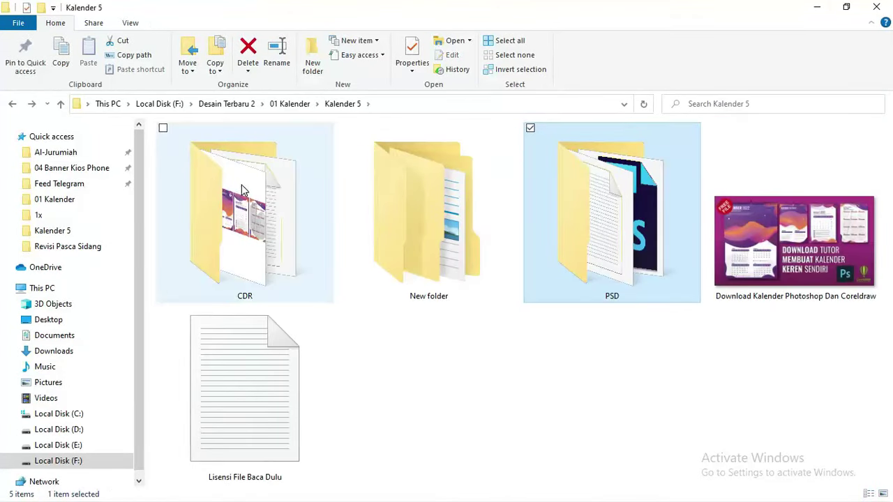
pyautogui.doubleClick(240, 190)
pyautogui.hotkey('alt', 'Left')
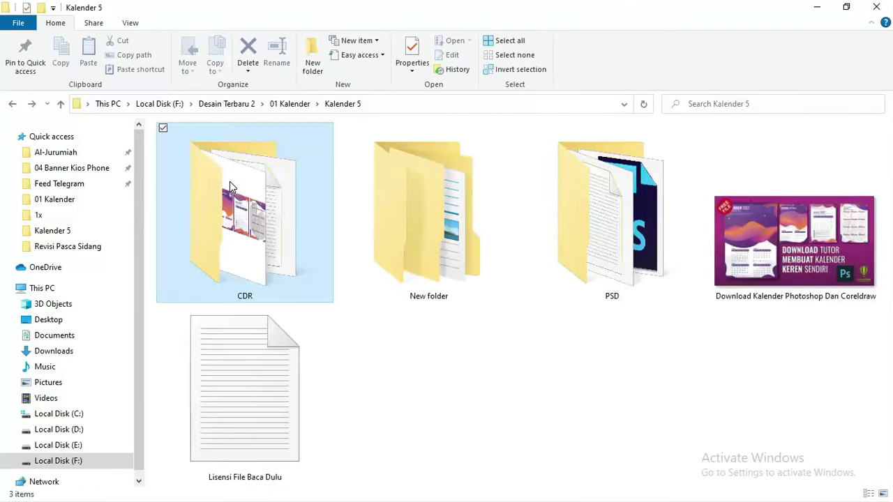
pyautogui.doubleClick(589, 225)
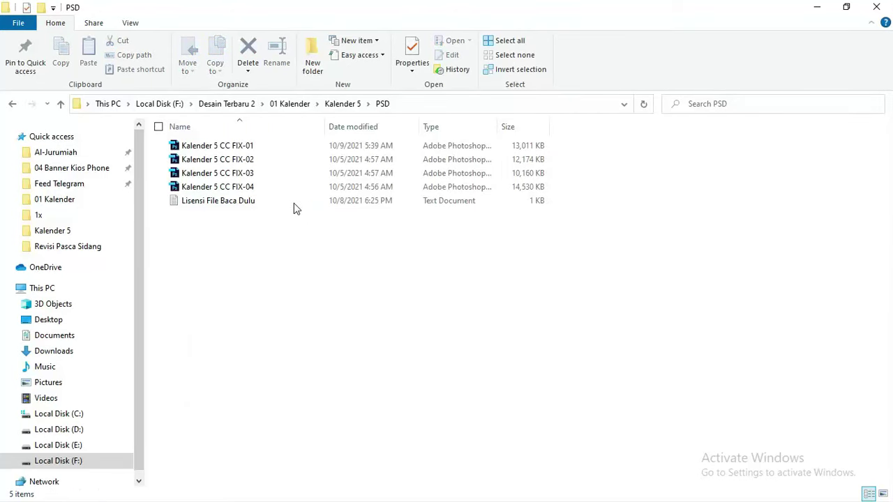
pyautogui.click(240, 186)
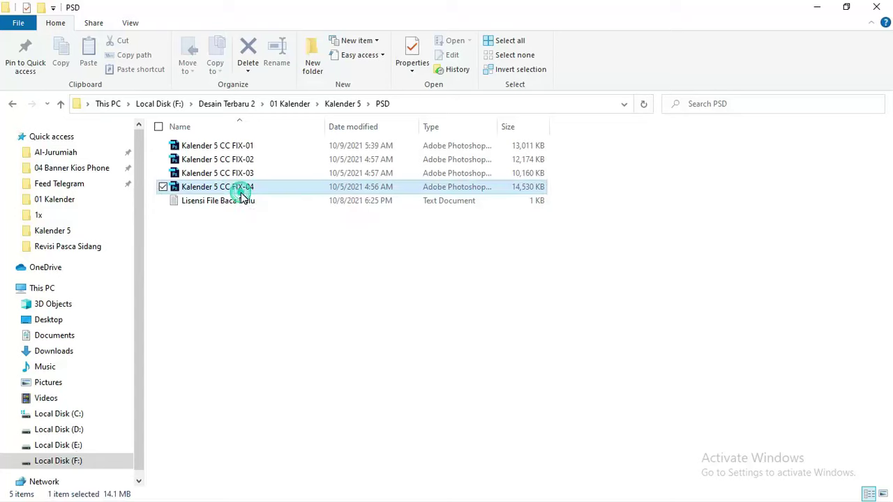
pyautogui.keyDown('shift'); pyautogui.click(239, 147); pyautogui.keyUp('shift')
pyautogui.rightClick(238, 148)
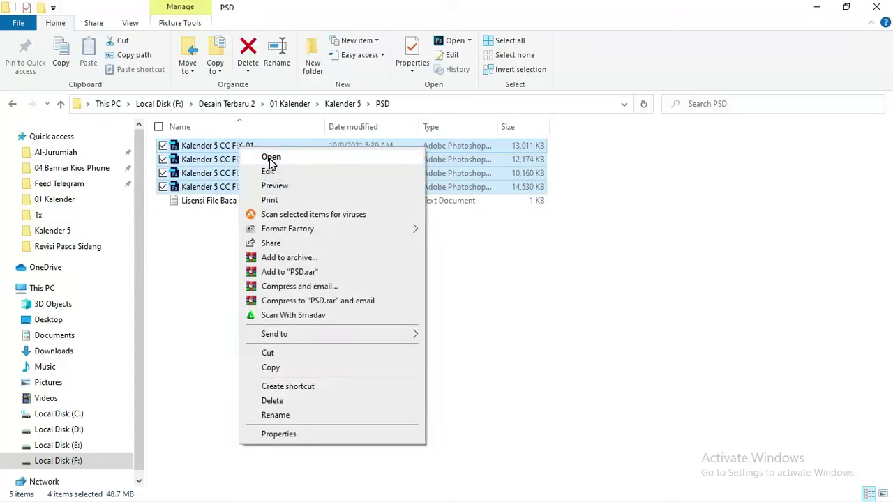
pyautogui.click(271, 158)
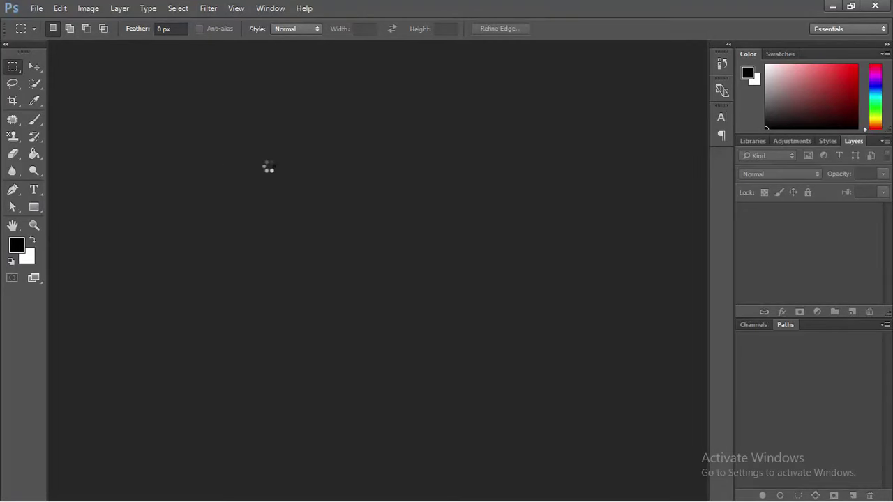
# - Open the Kalender 5 CC CDR file in CorelDRAW and the Lisensi File Baca Dulu note
pyautogui.hotkey('alt', 'Up')
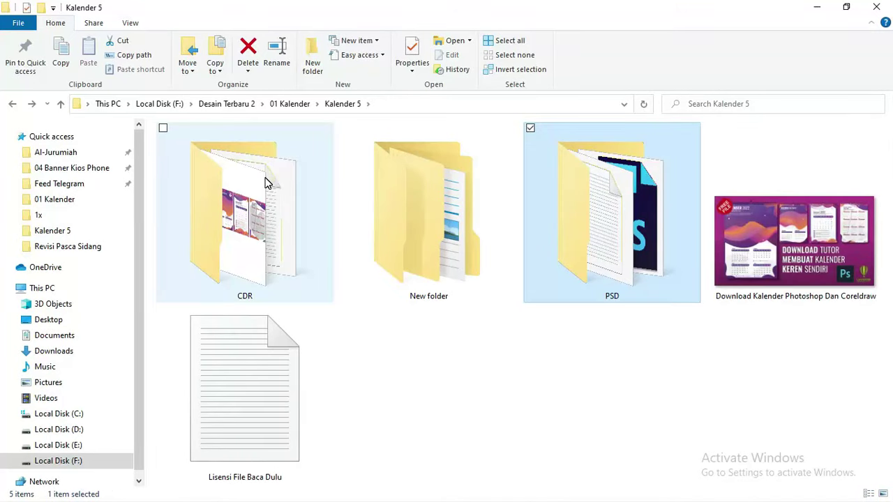
pyautogui.doubleClick(265, 183)
pyautogui.click(223, 161)
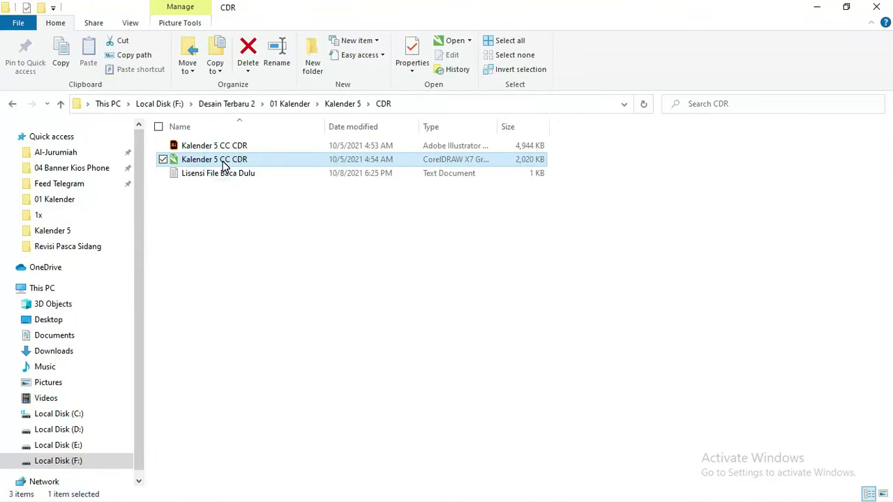
pyautogui.rightClick(222, 161)
pyautogui.click(267, 171)
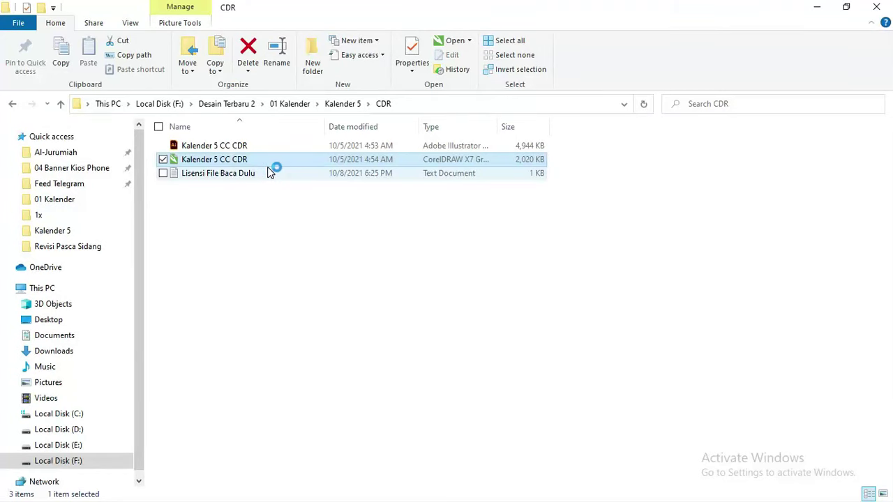
pyautogui.hotkey('alt', 'Up')
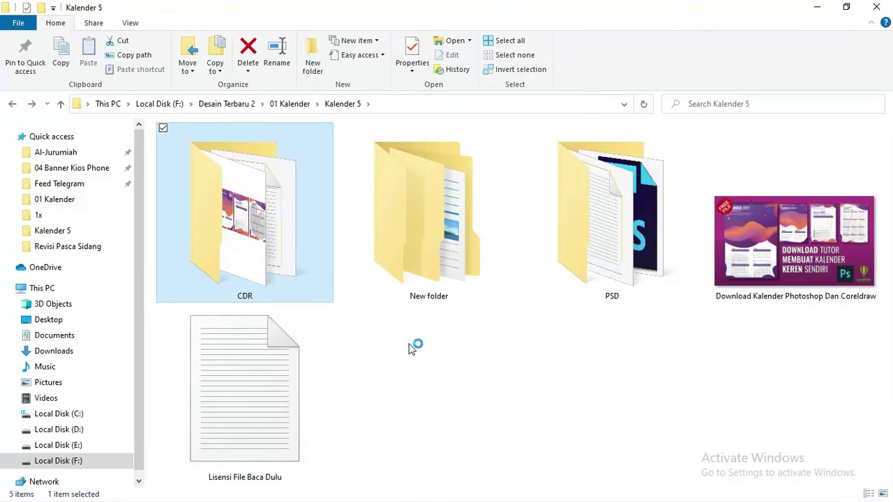
pyautogui.doubleClick(271, 357)
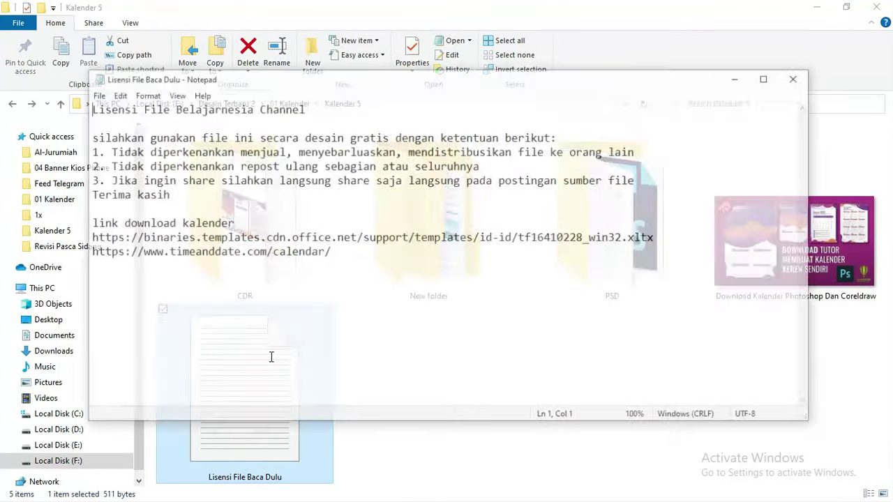
# - Highlight the licence terms, the timeanddate.com link and the Office template link, then close the note
pyautogui.moveTo(547, 84); pyautogui.dragTo(562, 75)
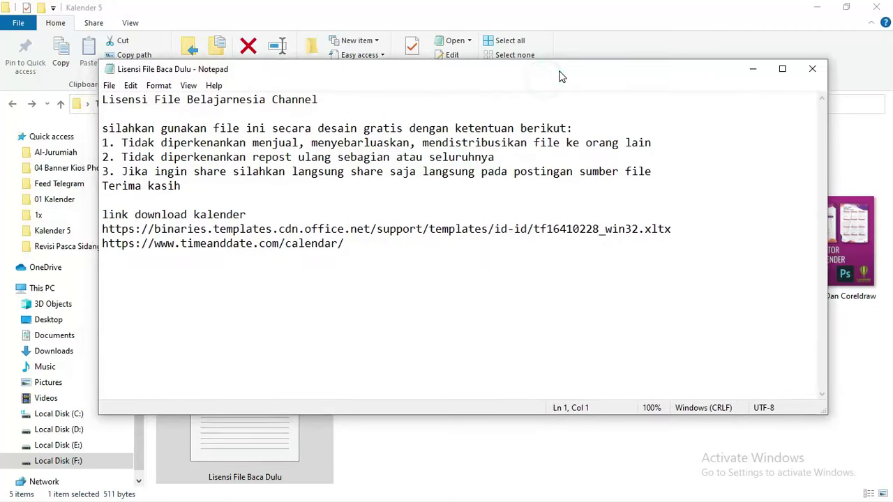
pyautogui.moveTo(182, 187); pyautogui.dragTo(65, 97)
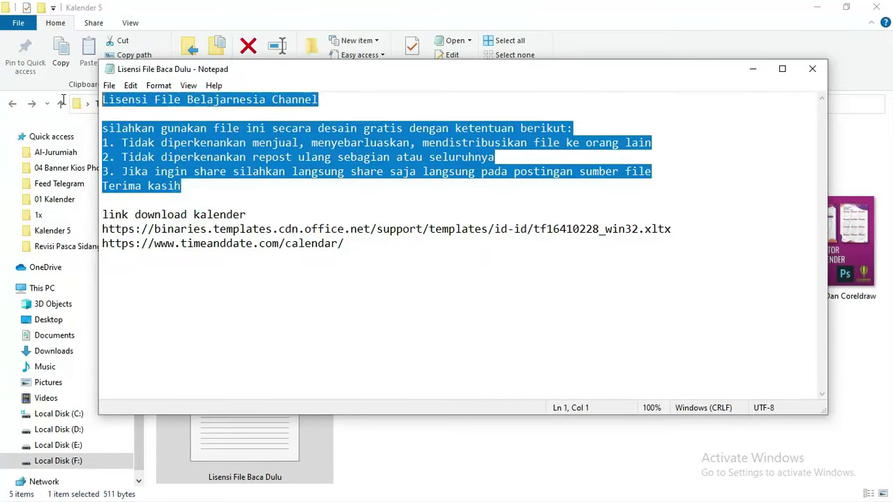
pyautogui.click(149, 233)
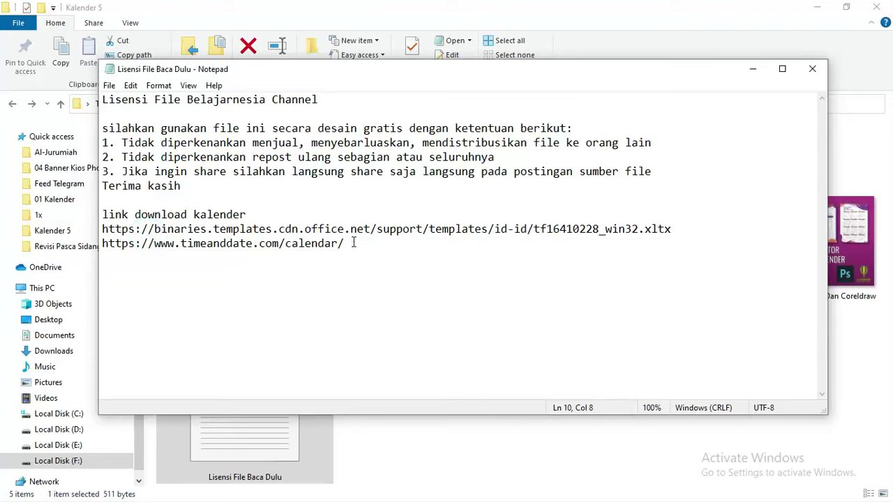
pyautogui.moveTo(353, 242); pyautogui.dragTo(88, 243)
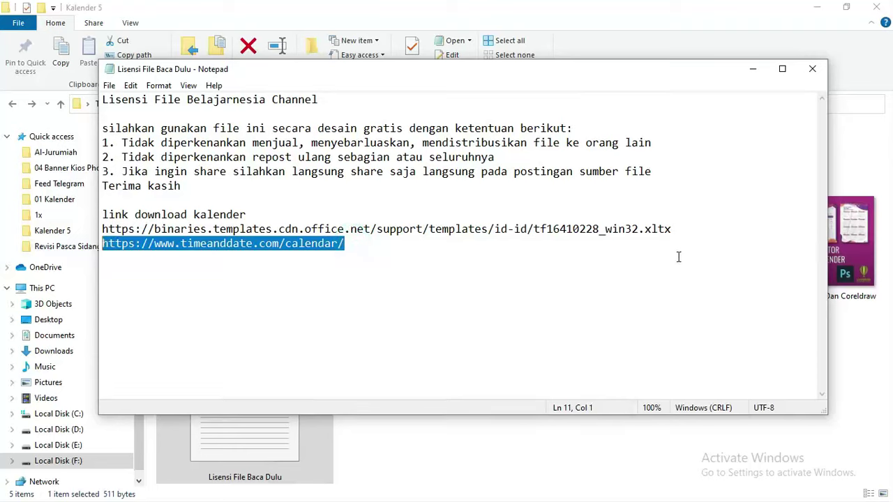
pyautogui.moveTo(679, 228); pyautogui.dragTo(83, 235)
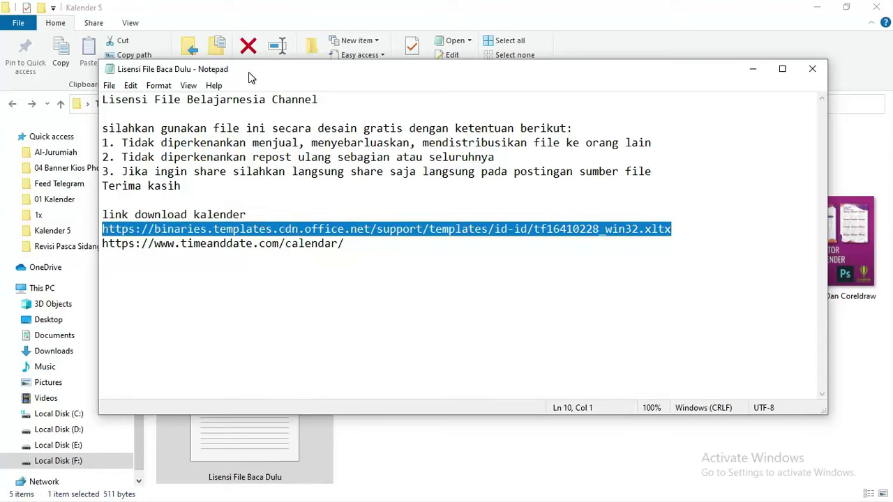
pyautogui.moveTo(238, 77); pyautogui.dragTo(227, 70)
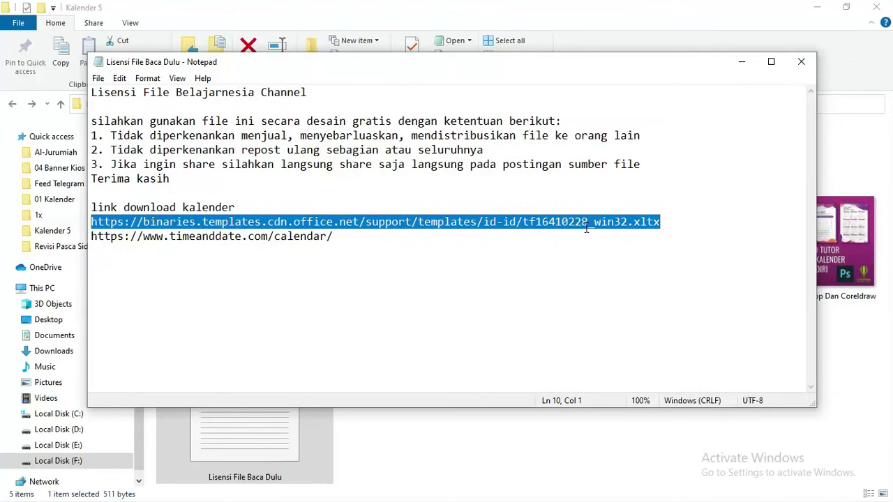
pyautogui.click(802, 63)
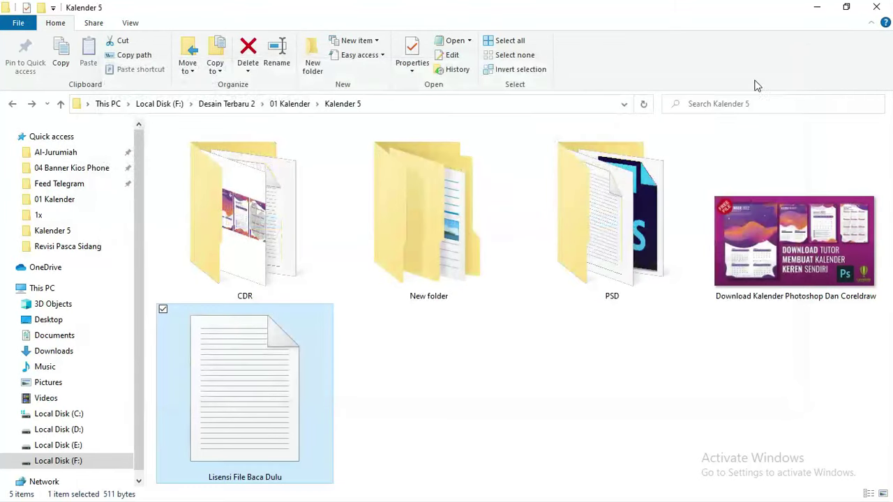
# - Switch to Photoshop and list the open Kalender 5 calendar documents
pyautogui.click(516, 397)
pyautogui.hotkey('alt', 'Tab')
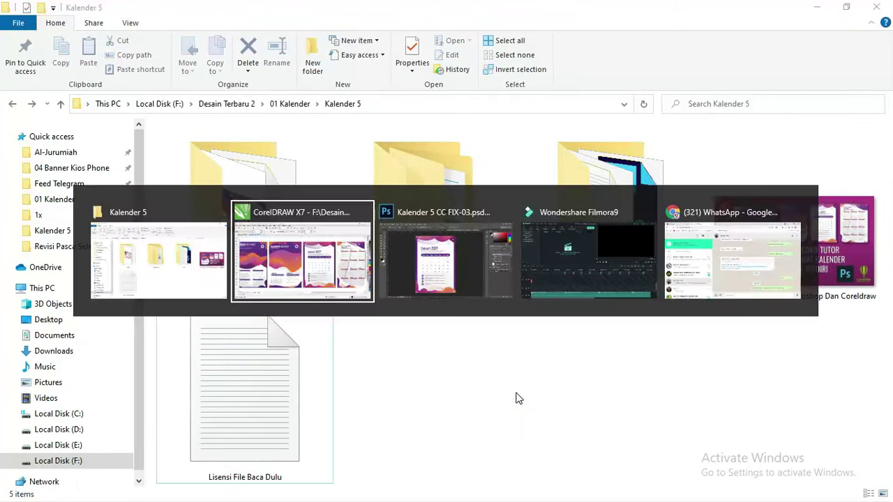
pyautogui.hotkey('alt', 'Tab')
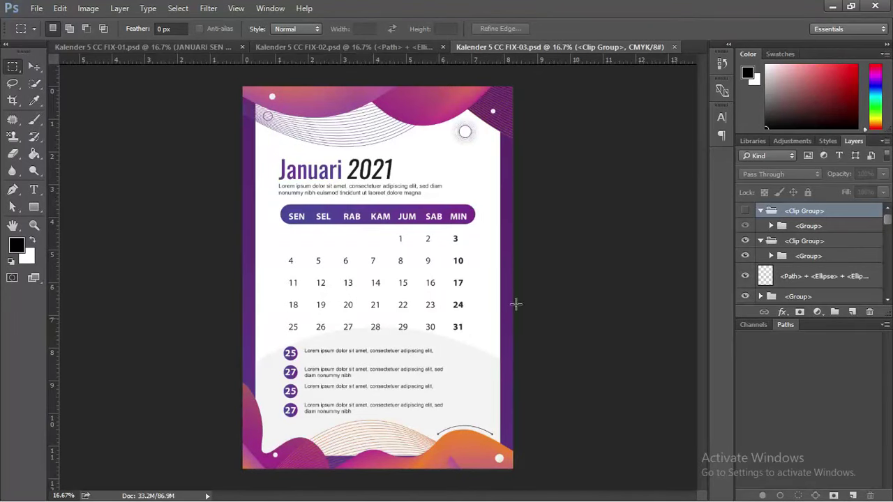
pyautogui.moveTo(391, 47); pyautogui.dragTo(201, 70)
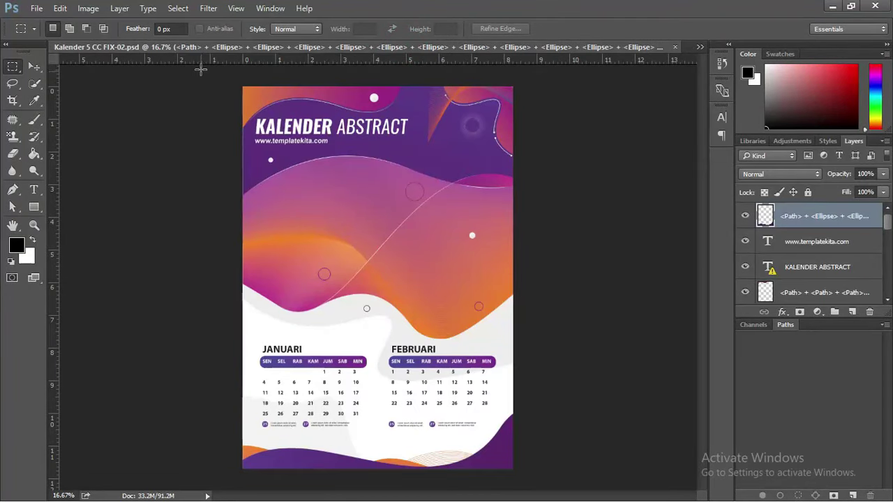
pyautogui.click(699, 46)
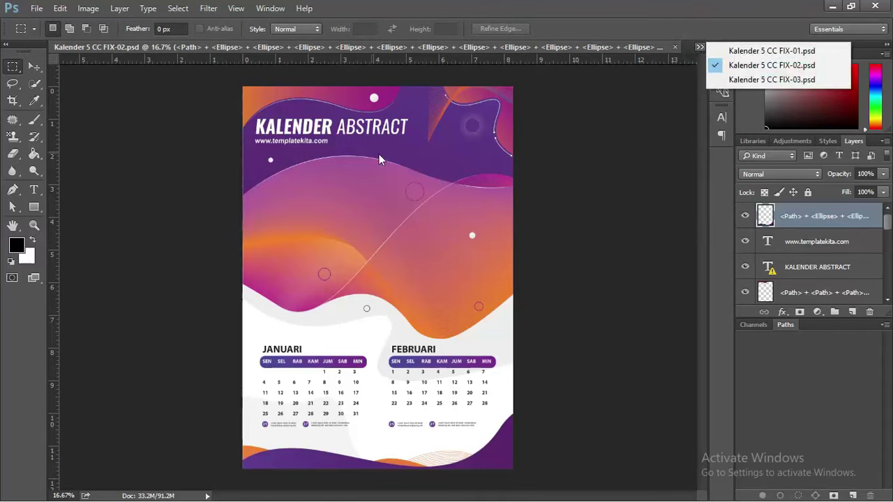
pyautogui.click(22, 60)
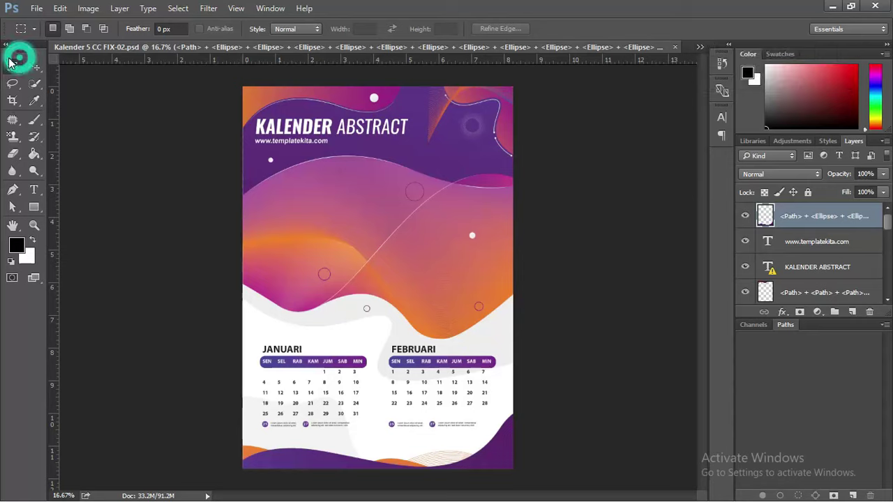
# - Preview FIX-01, FIX-02 and FIX-03 in turn, ending back on FIX-01
pyautogui.click(699, 46)
pyautogui.click(760, 49)
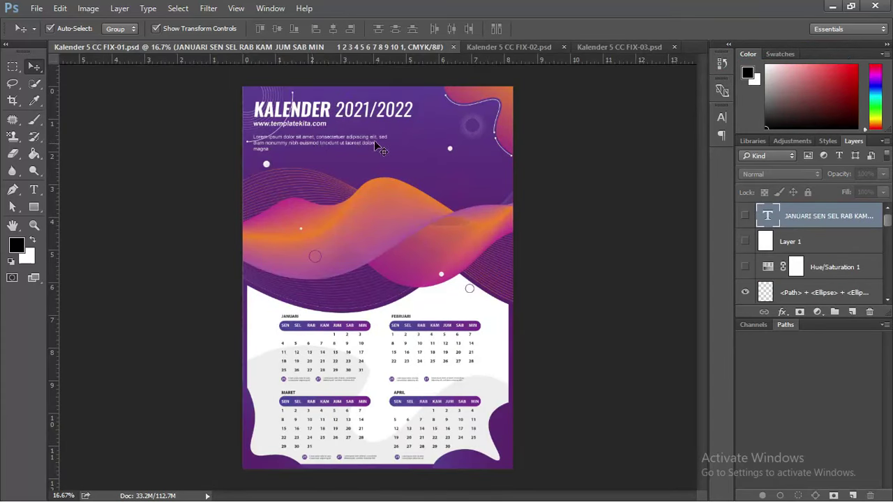
pyautogui.click(536, 48)
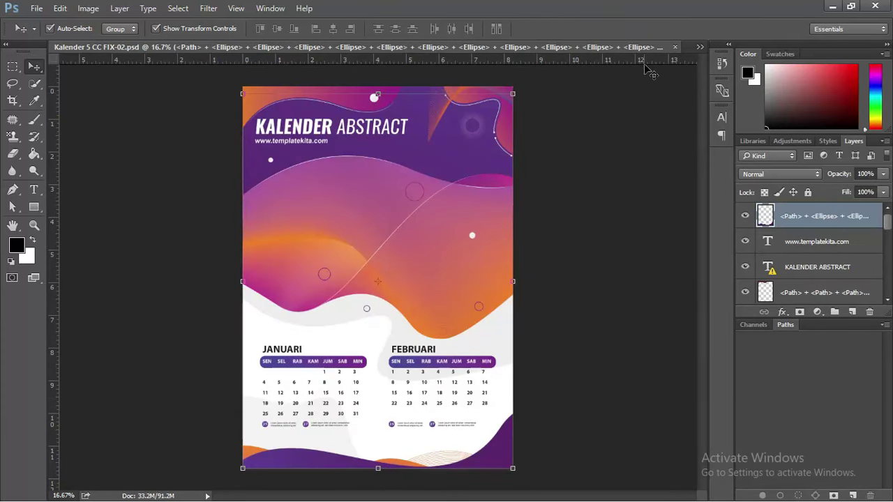
pyautogui.click(700, 46)
pyautogui.click(735, 80)
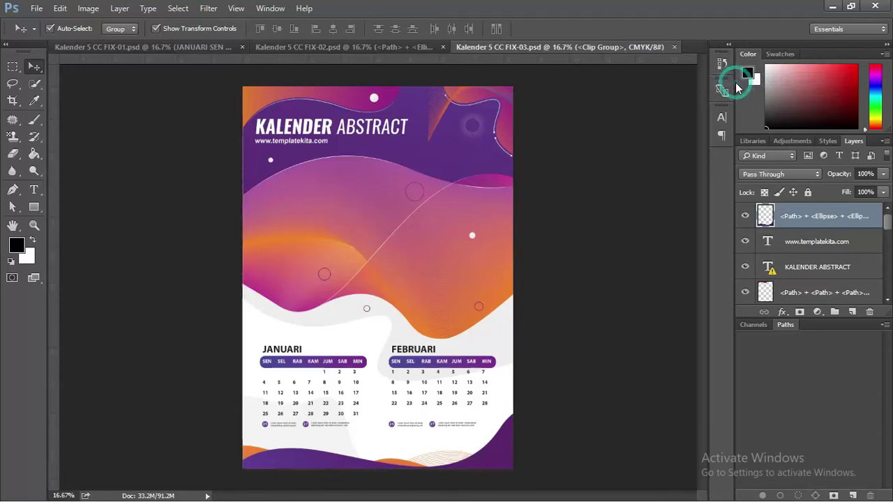
pyautogui.click(602, 151)
pyautogui.click(147, 49)
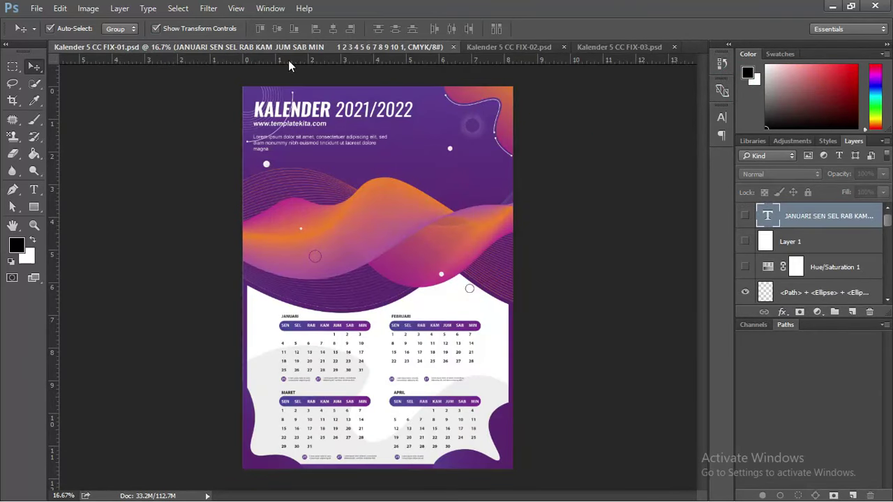
# - Float FIX-01, FIX-02 and FIX-03 as separate windows and close FIX-02
pyautogui.moveTo(216, 53); pyautogui.dragTo(225, 108)
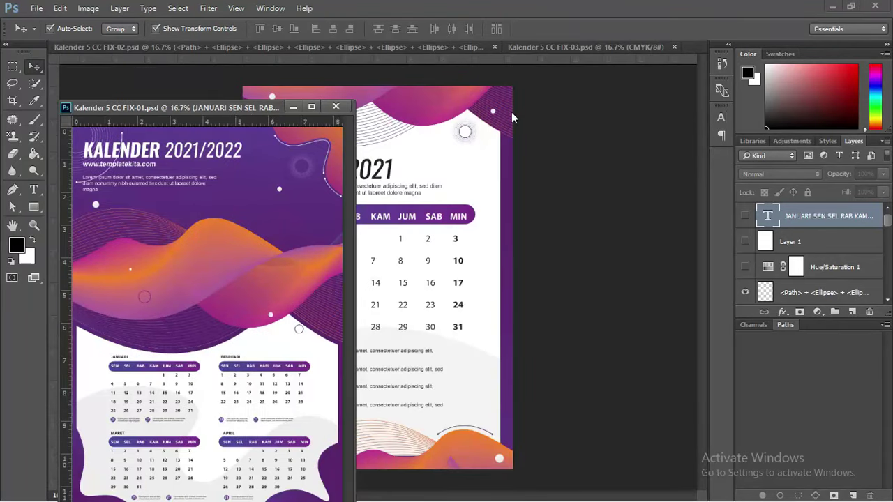
pyautogui.moveTo(439, 47); pyautogui.dragTo(447, 95)
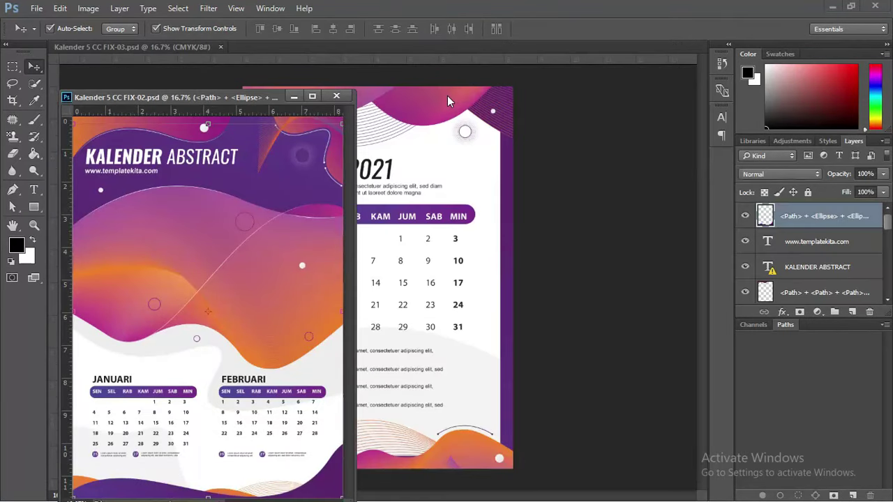
pyautogui.moveTo(191, 46); pyautogui.dragTo(396, 135)
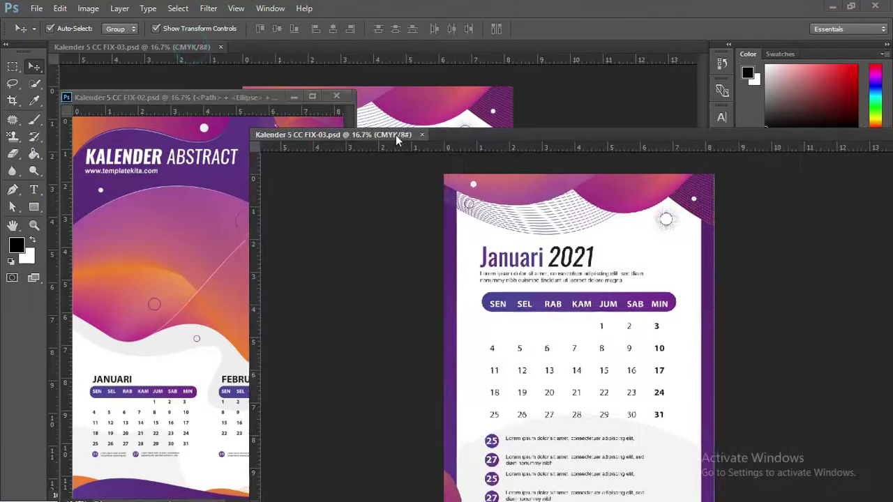
pyautogui.moveTo(218, 95); pyautogui.dragTo(240, 84)
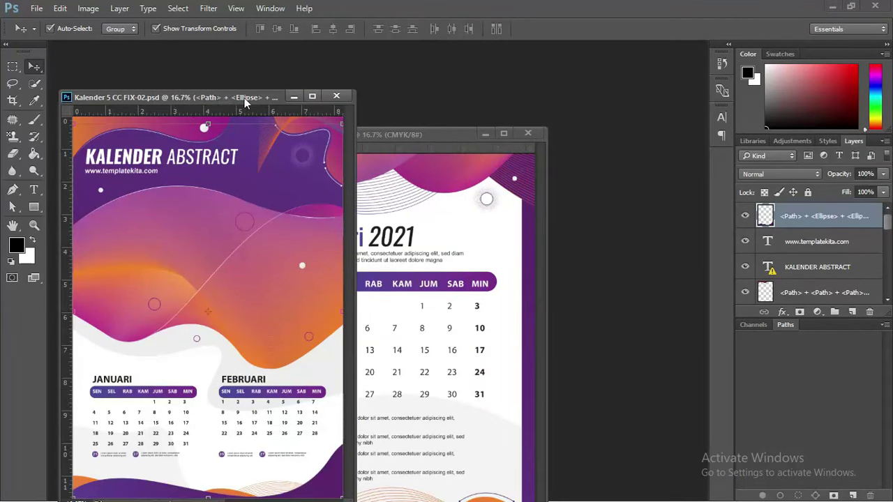
pyautogui.click(337, 97)
pyautogui.moveTo(421, 134); pyautogui.dragTo(445, 124)
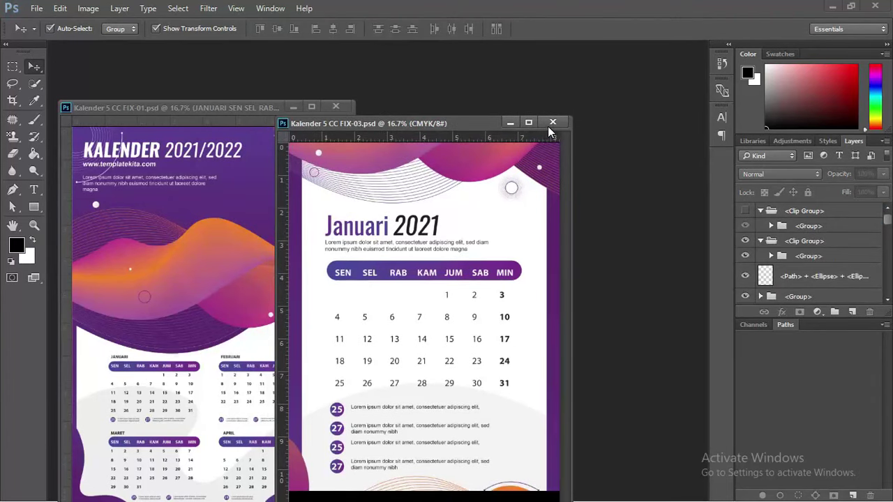
# - Reopen FIX-04 from the PSD folder, preview its 2021 design, close it, and bring FIX-03 forward
pyautogui.hotkey('alt', 'Tab')
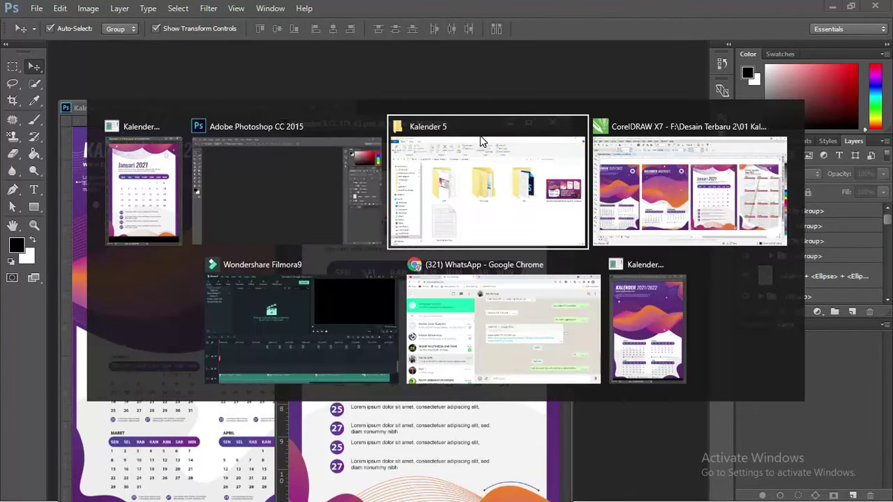
pyautogui.click(480, 143)
pyautogui.doubleClick(588, 205)
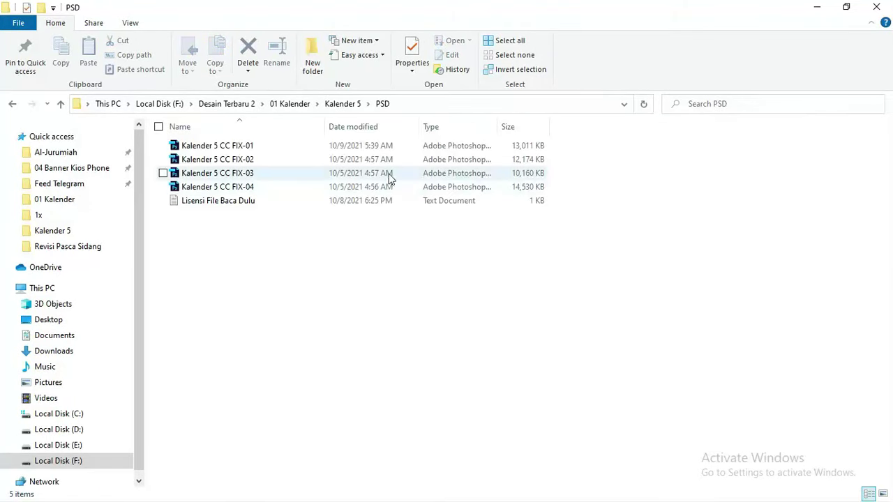
pyautogui.doubleClick(237, 186)
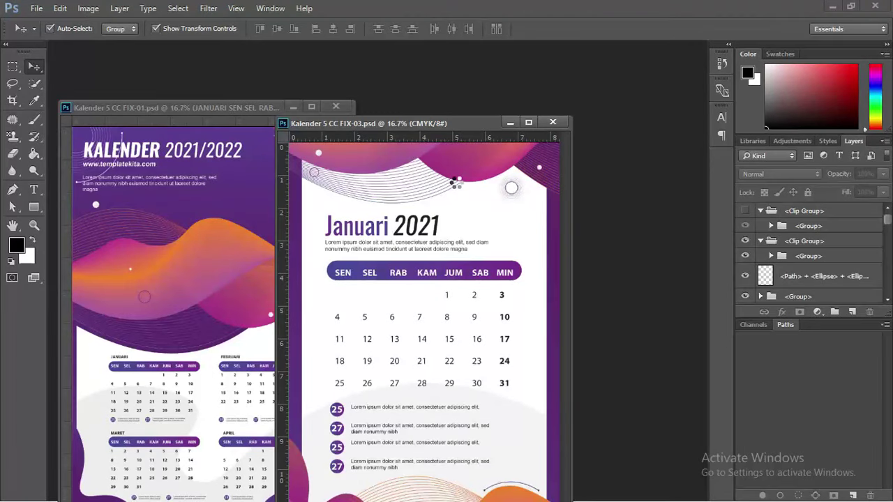
pyautogui.click(486, 140)
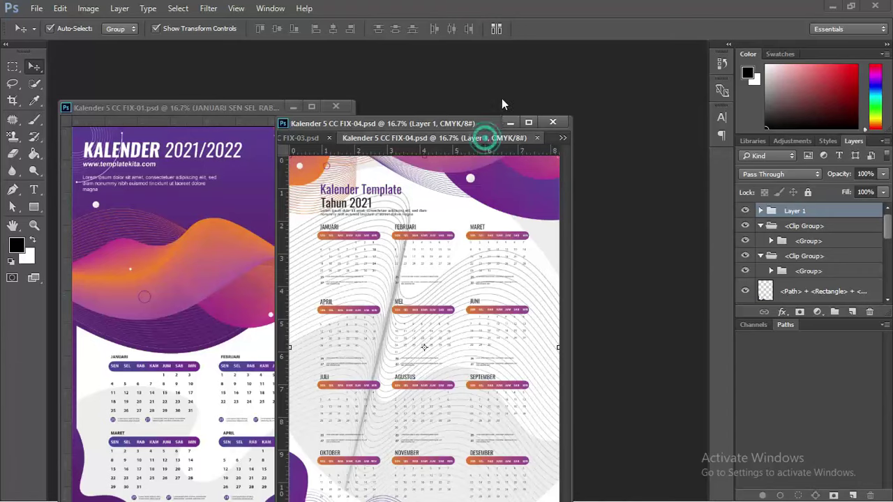
pyautogui.moveTo(486, 131)
pyautogui.mouseDown()
pyautogui.moveTo(475, 65)
pyautogui.moveTo(499, 15)
pyautogui.moveTo(488, 63)
pyautogui.mouseUp()
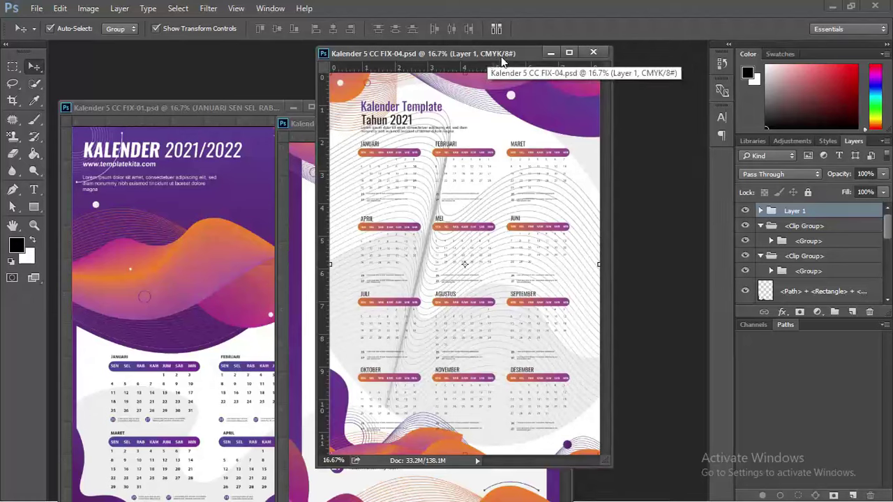
pyautogui.click(593, 52)
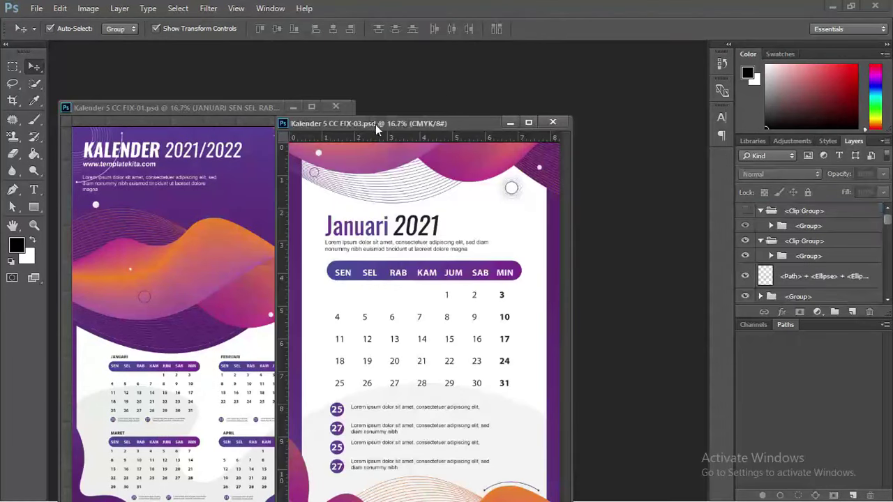
pyautogui.click(227, 108)
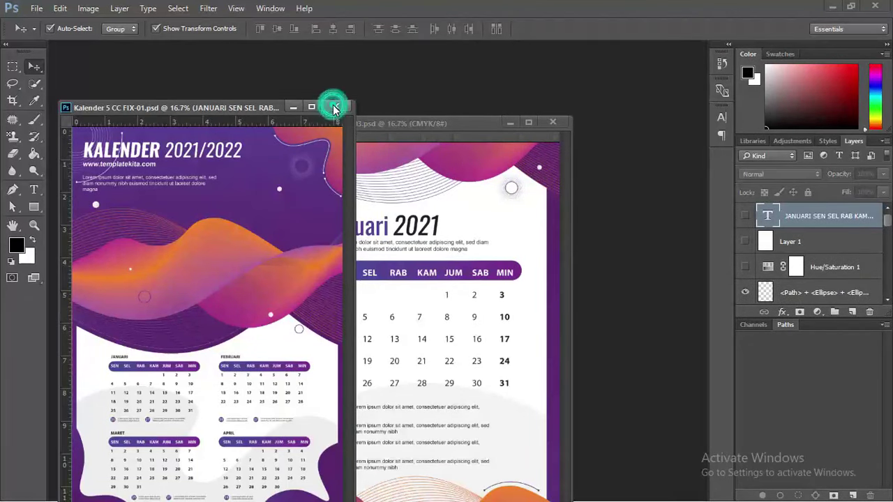
pyautogui.click(420, 123)
# - Close FIX-01, dock FIX-03's Januari 2021 page as a tab, and select the top Clip Group layer
pyautogui.moveTo(433, 123); pyautogui.dragTo(477, 83)
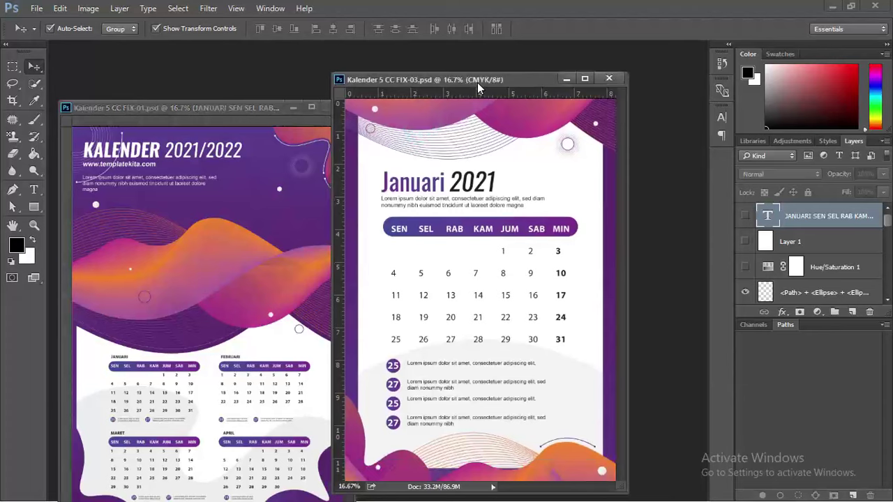
pyautogui.click(230, 110)
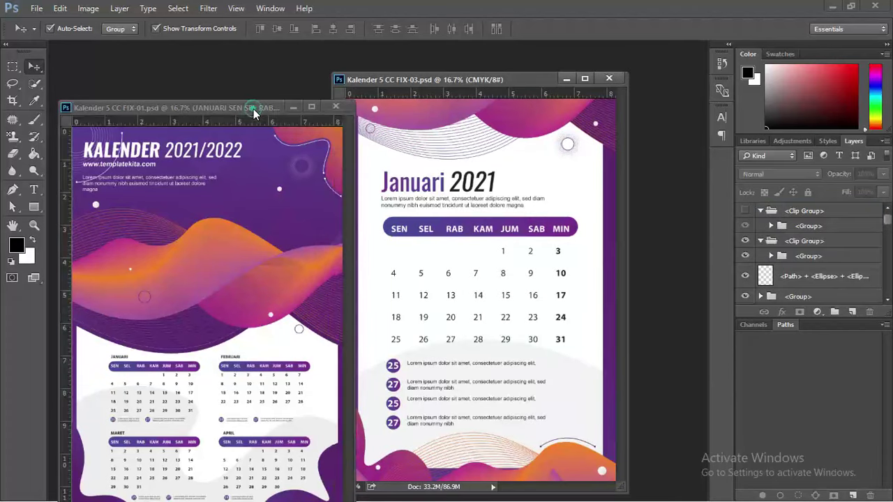
pyautogui.click(335, 106)
pyautogui.moveTo(391, 82); pyautogui.dragTo(354, 46)
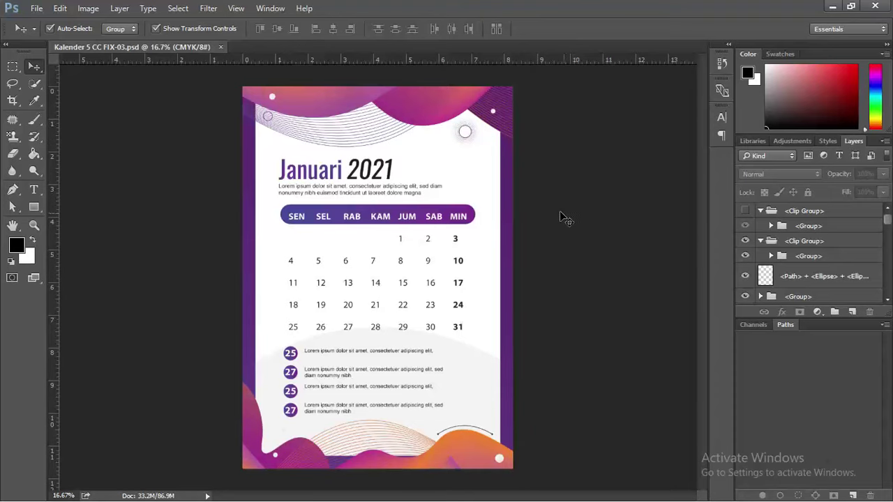
pyautogui.scroll(1, 427, 199)
pyautogui.scroll(-1, 425, 193)
pyautogui.scroll(1, 450, 212)
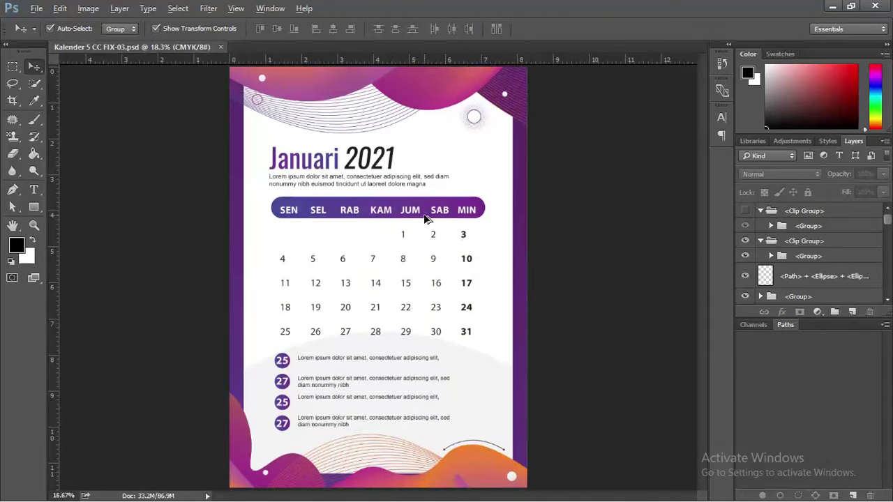
pyautogui.scroll(-1, 423, 214)
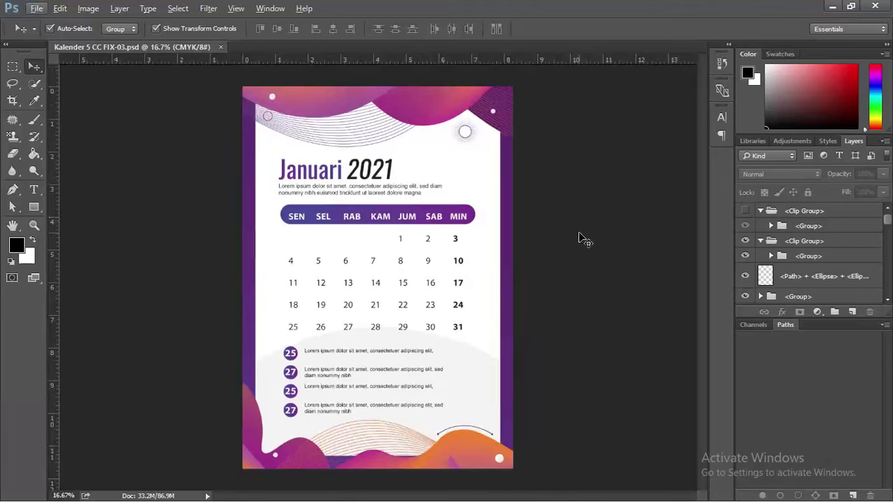
pyautogui.click(829, 209)
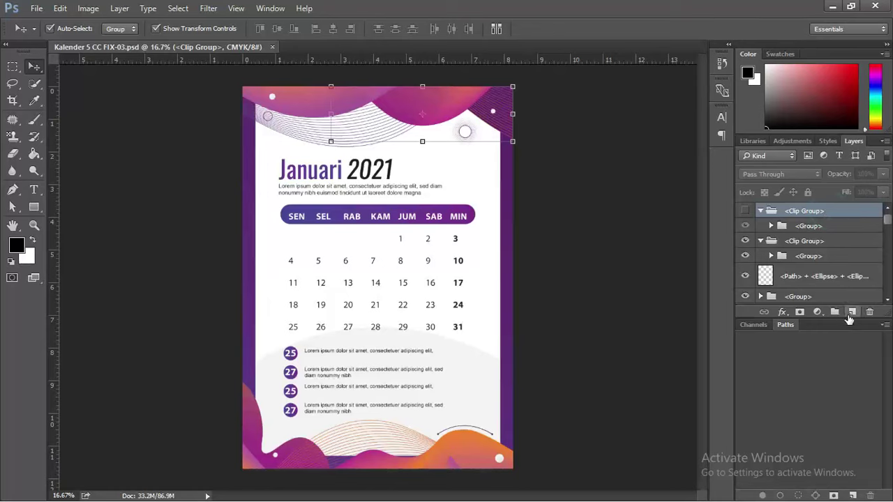
# - Add a Hue/Saturation 1 layer at the top of the stack with Hue -11 and Saturation +31
pyautogui.click(818, 312)
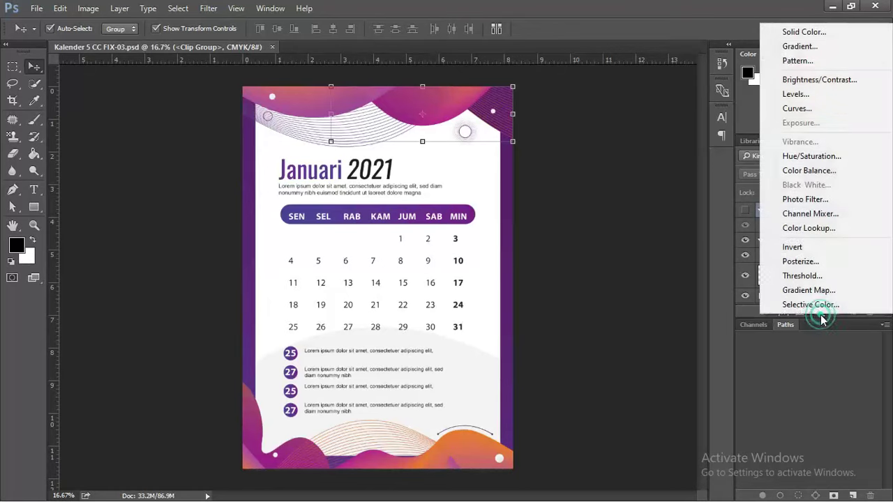
pyautogui.click(818, 158)
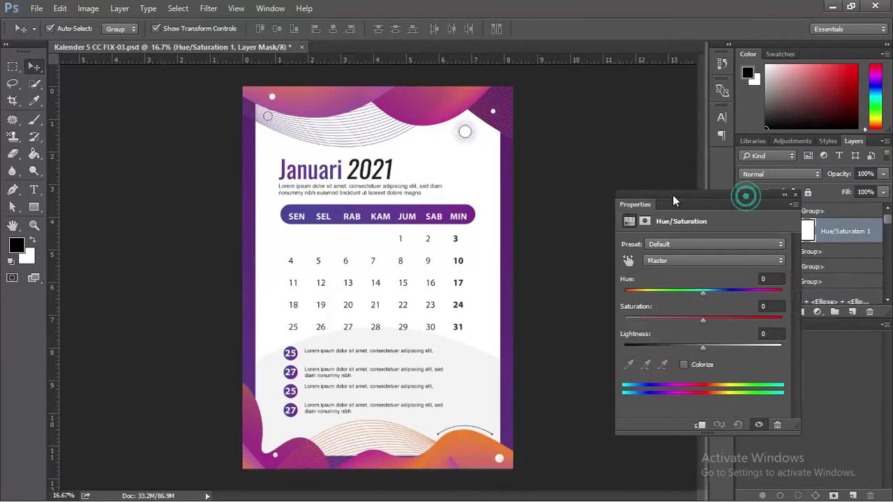
pyautogui.moveTo(746, 206); pyautogui.dragTo(588, 214)
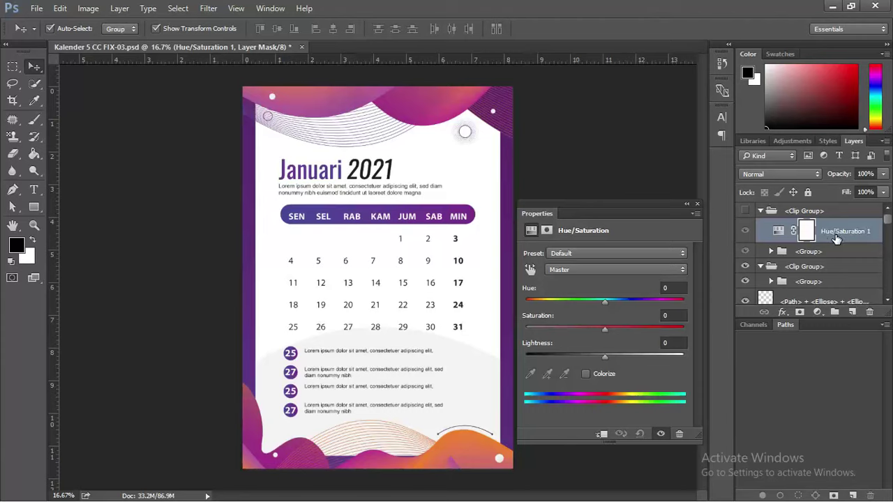
pyautogui.moveTo(860, 241); pyautogui.dragTo(814, 208)
pyautogui.moveTo(813, 208); pyautogui.dragTo(817, 193)
pyautogui.moveTo(830, 232); pyautogui.dragTo(823, 202)
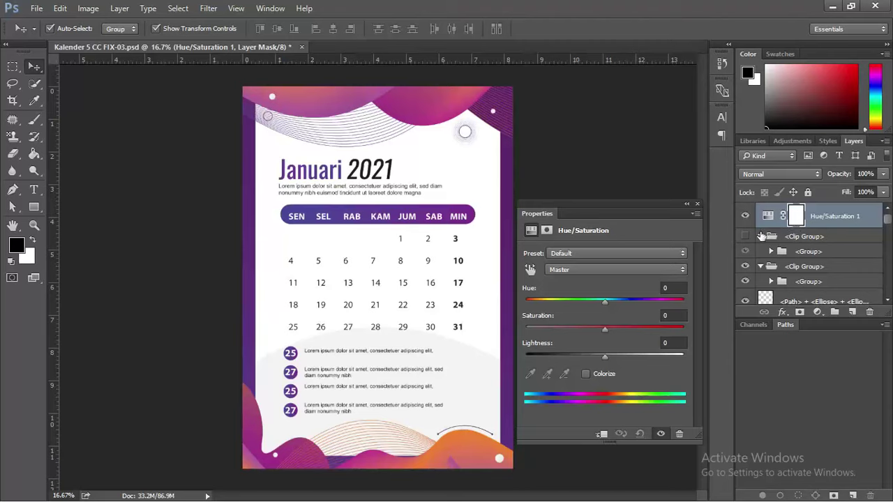
pyautogui.moveTo(605, 304)
pyautogui.mouseDown()
pyautogui.moveTo(598, 298)
pyautogui.moveTo(656, 302)
pyautogui.moveTo(610, 302)
pyautogui.moveTo(629, 331)
pyautogui.moveTo(607, 299)
pyautogui.moveTo(596, 298)
pyautogui.mouseUp()
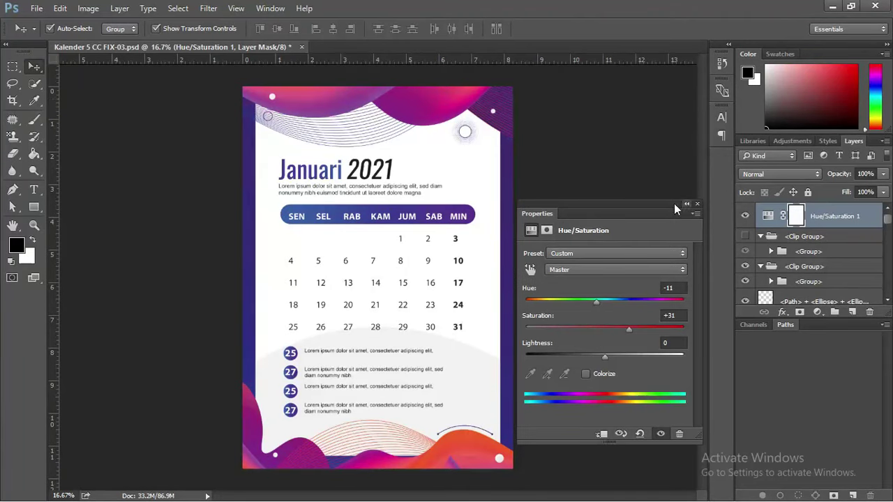
pyautogui.click(697, 205)
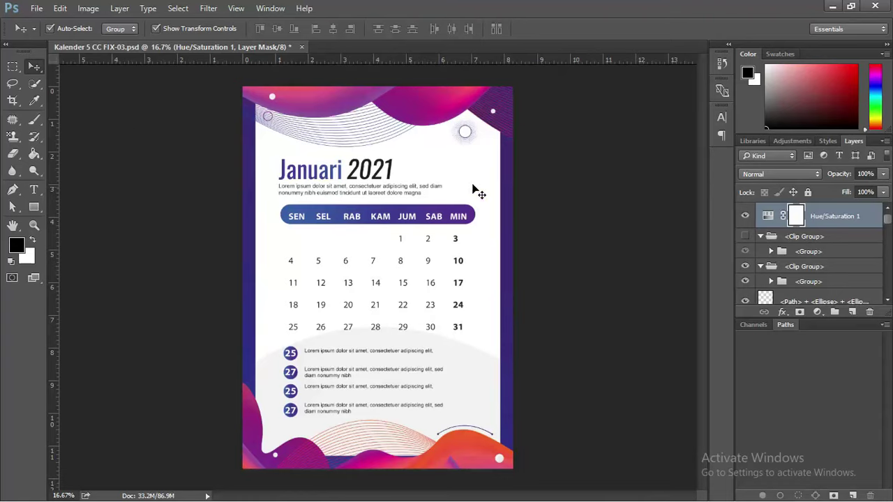
pyautogui.click(540, 167)
# - Zoom into the heading and change the year's last digit so 2021 becomes 2022
pyautogui.scroll(1, 378, 177)
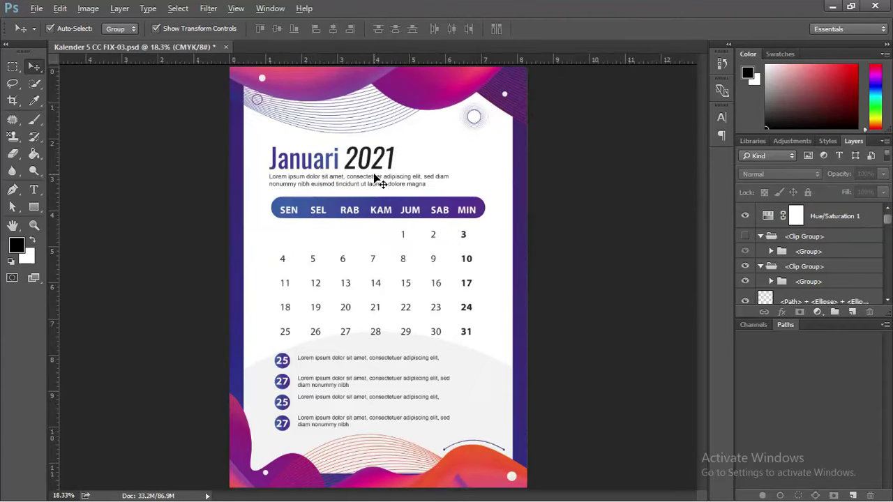
pyautogui.scroll(1, 375, 177)
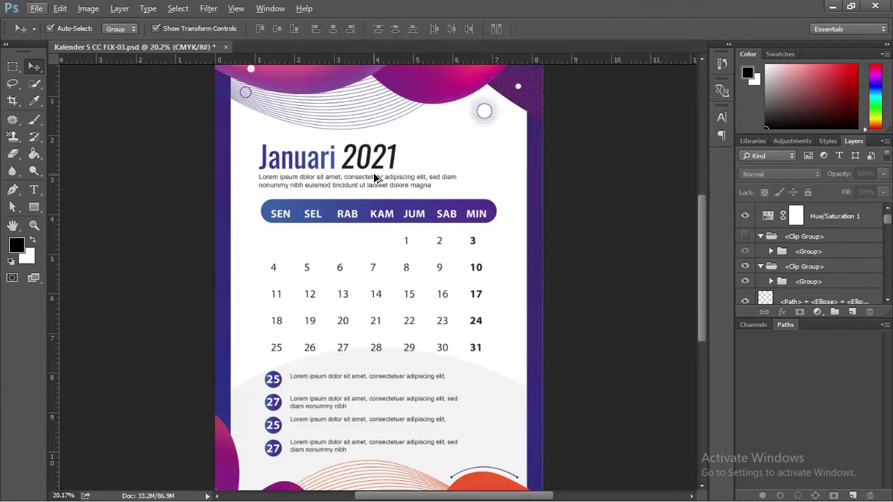
pyautogui.scroll(3, 370, 183)
pyautogui.scroll(3, 369, 183)
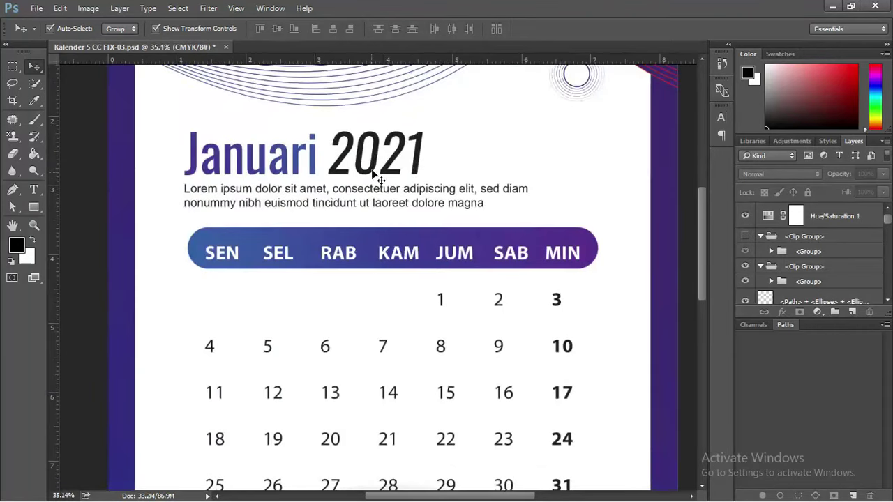
pyautogui.moveTo(371, 144)
pyautogui.mouseDown()
pyautogui.moveTo(371, 180)
pyautogui.moveTo(331, 183)
pyautogui.mouseUp()
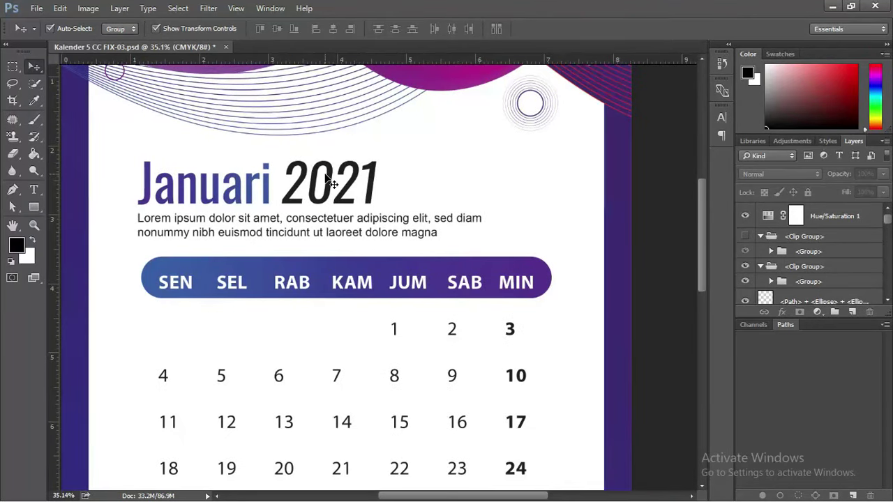
pyautogui.press('t')
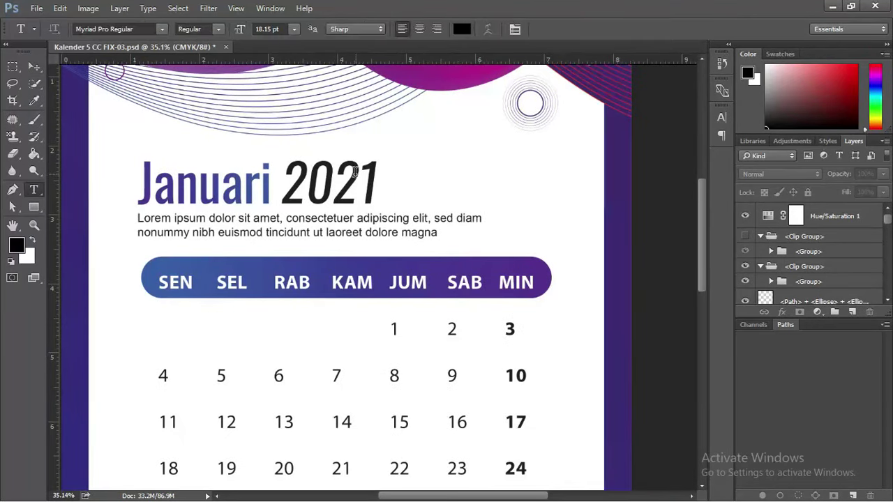
pyautogui.click(367, 180)
pyautogui.moveTo(360, 177); pyautogui.dragTo(385, 178)
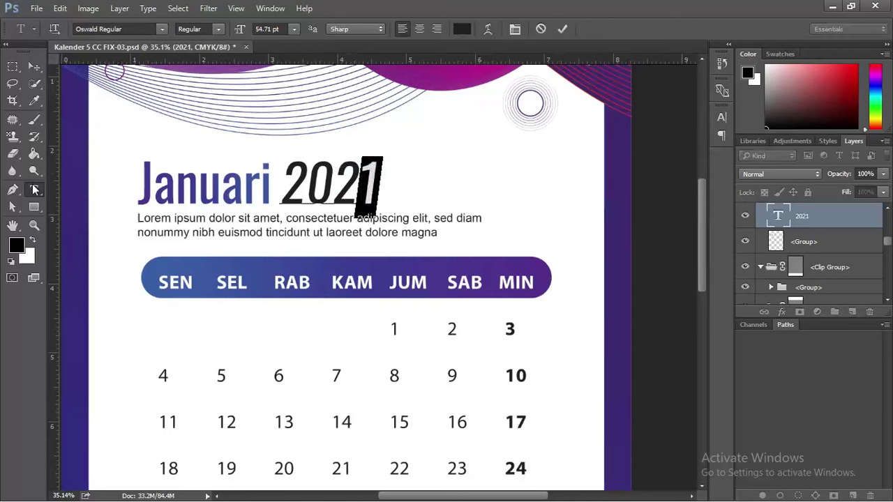
pyautogui.write('2')
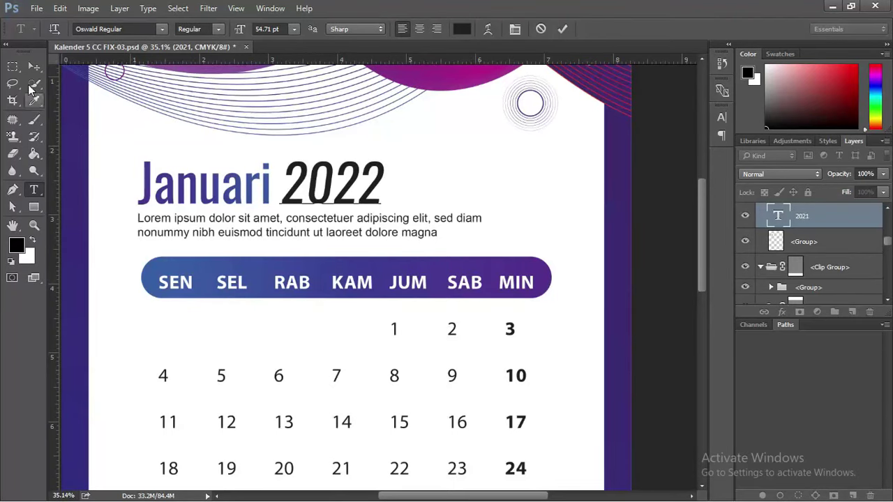
pyautogui.click(33, 66)
pyautogui.click(214, 221)
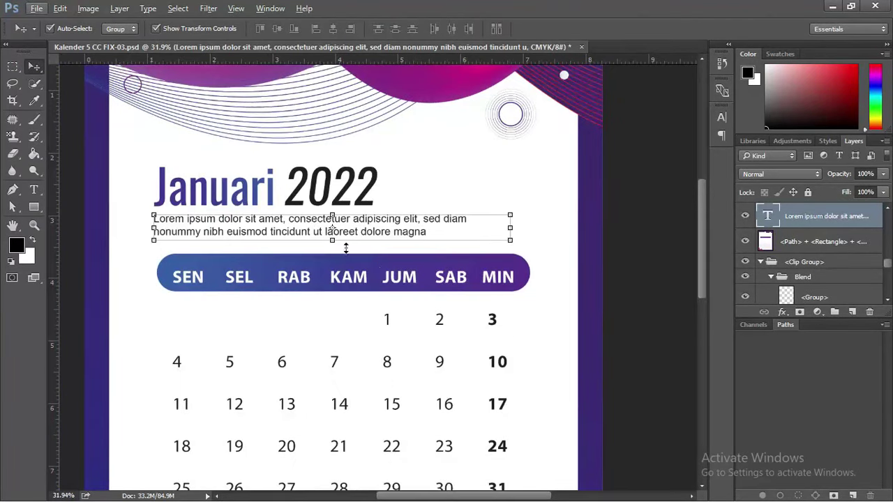
# - Pan over the January 2022 date grid, event list and bottom graphics, then switch to File Explorer
pyautogui.scroll(-1, 380, 218)
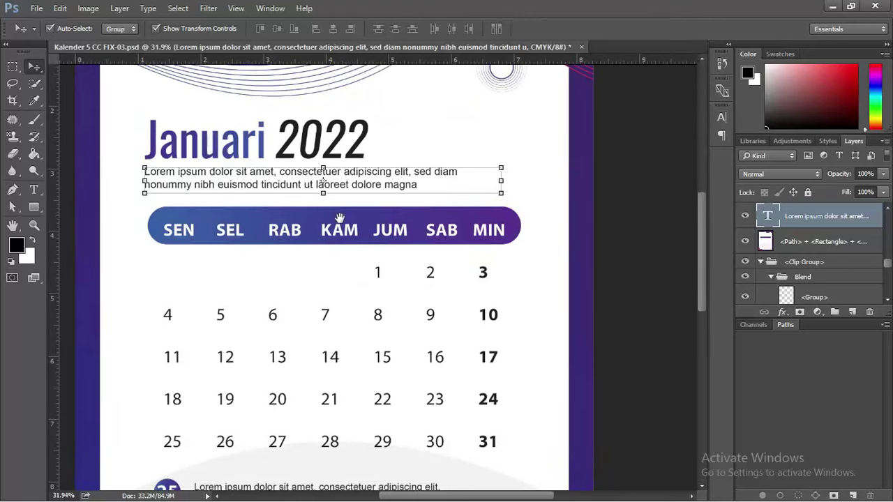
pyautogui.scroll(-2, 339, 219)
pyautogui.scroll(-1, 339, 219)
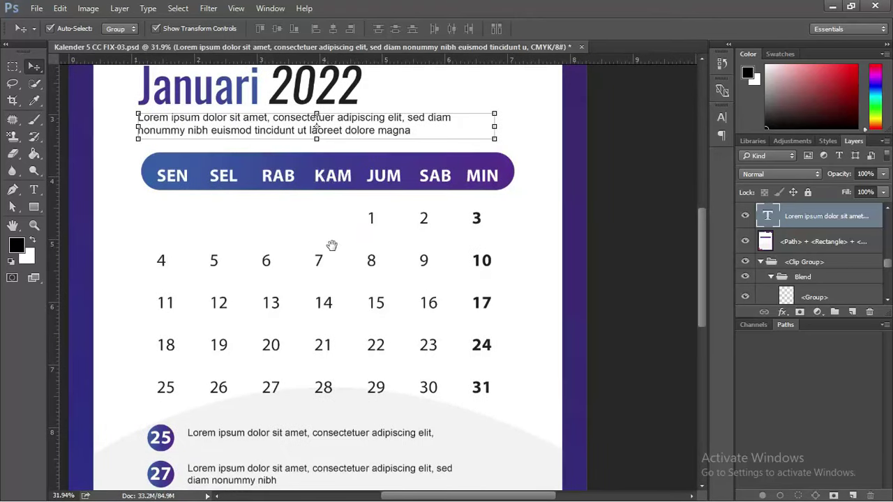
pyautogui.moveTo(331, 245); pyautogui.dragTo(323, 191)
pyautogui.moveTo(318, 302); pyautogui.dragTo(322, 242)
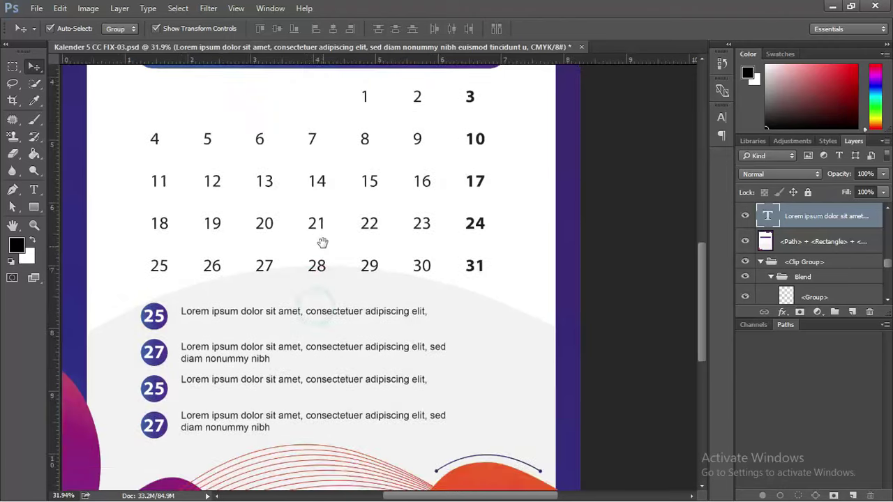
pyautogui.moveTo(325, 299); pyautogui.dragTo(320, 273)
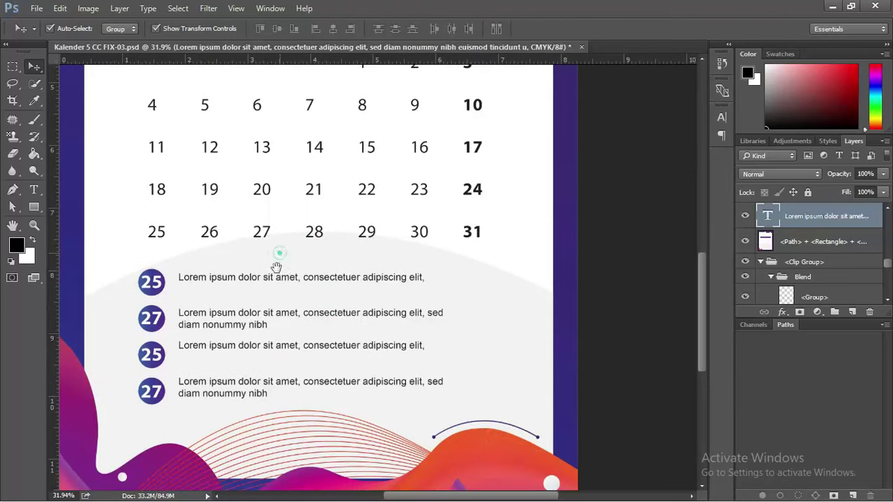
pyautogui.scroll(3, 277, 293)
pyautogui.scroll(1, 282, 279)
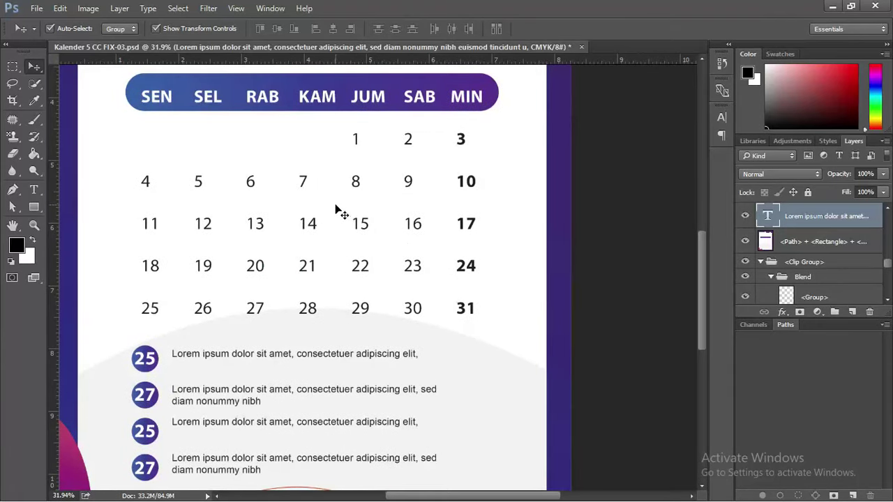
pyautogui.hotkey('alt', 'Tab')
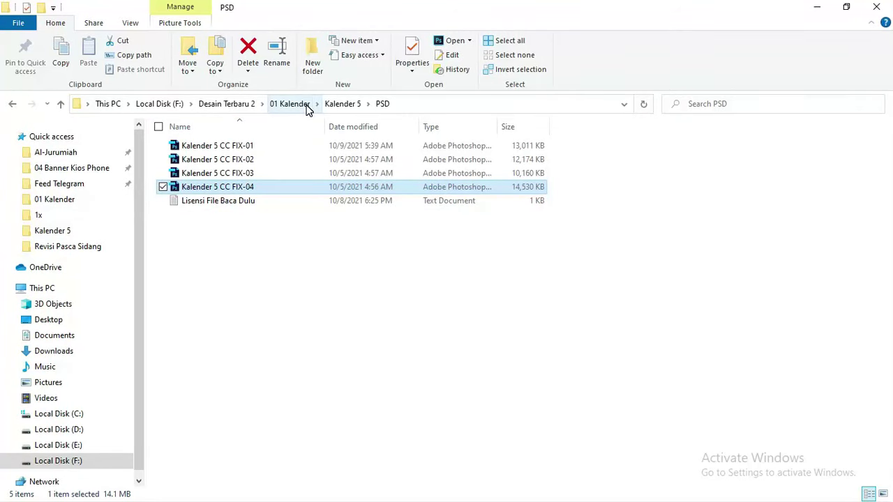
# - Check the template and timeanddate.com links in the Lisensi note, then open Kalender Excel from 01 Kalender
pyautogui.click(336, 104)
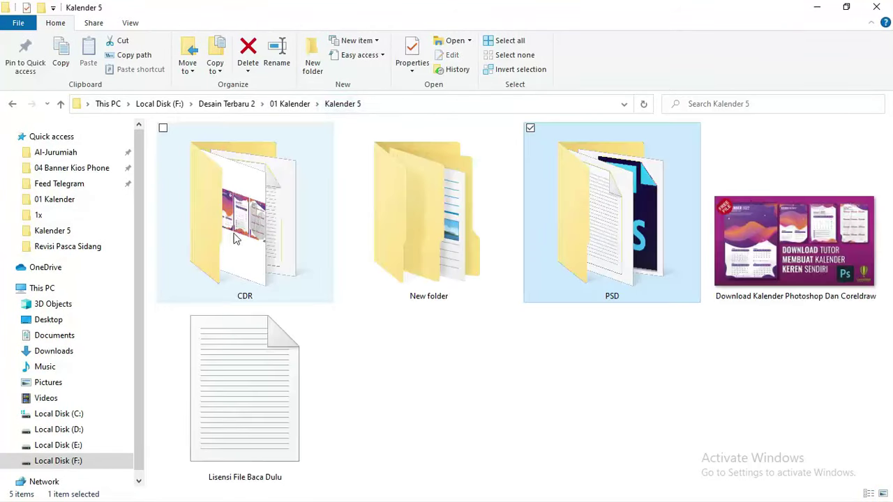
pyautogui.doubleClick(254, 358)
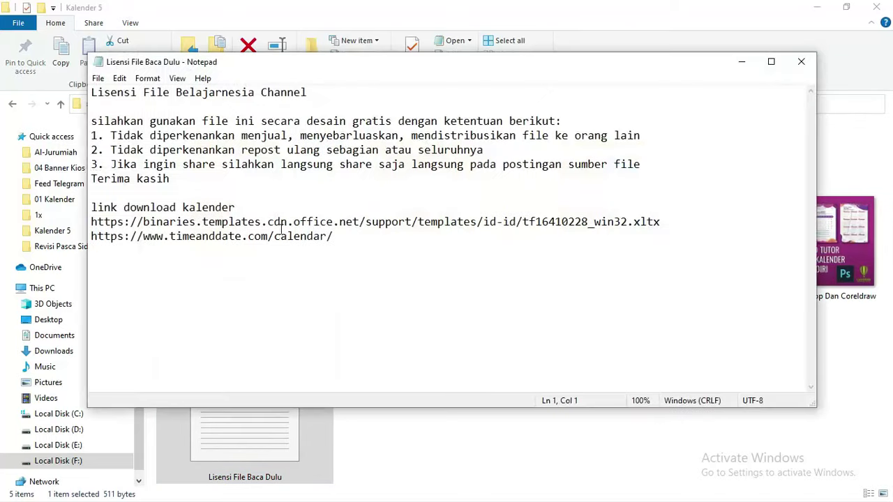
pyautogui.moveTo(664, 221); pyautogui.dragTo(83, 222)
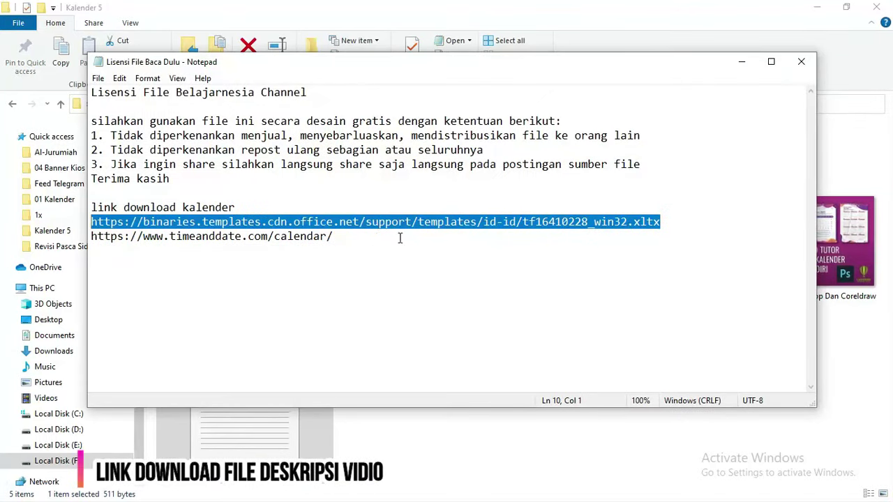
pyautogui.moveTo(358, 236); pyautogui.dragTo(40, 237)
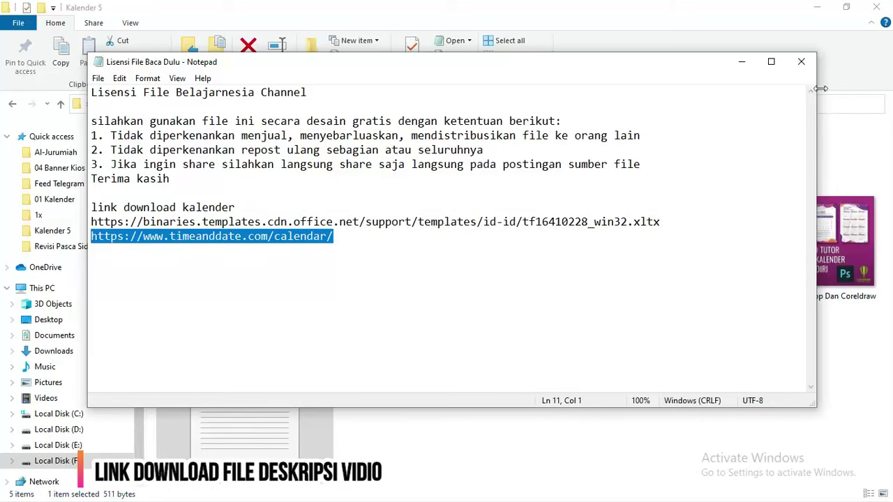
pyautogui.click(801, 61)
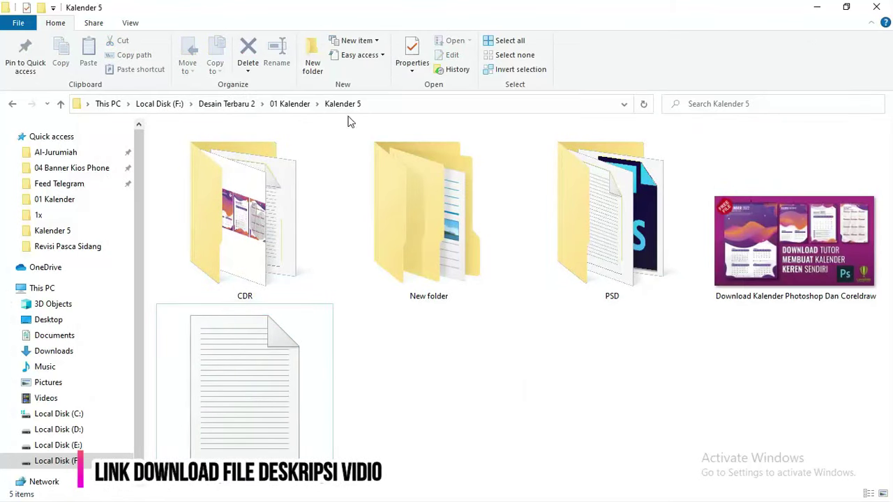
pyautogui.click(305, 104)
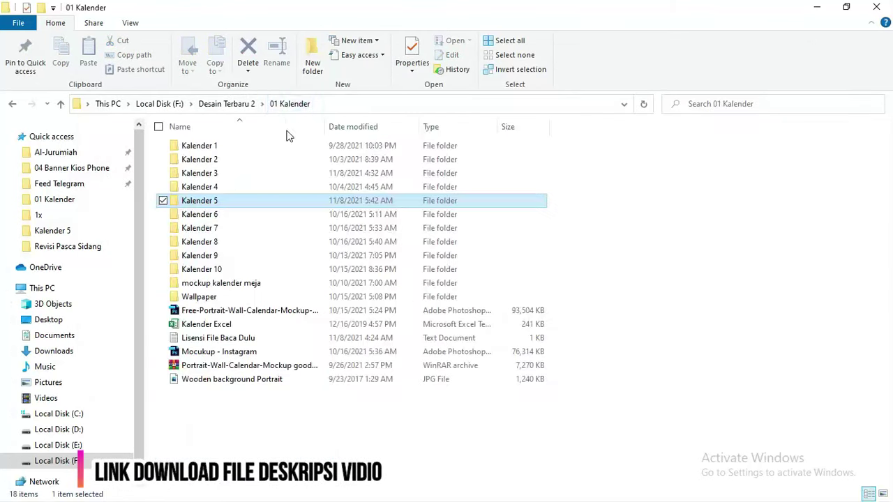
pyautogui.doubleClick(227, 325)
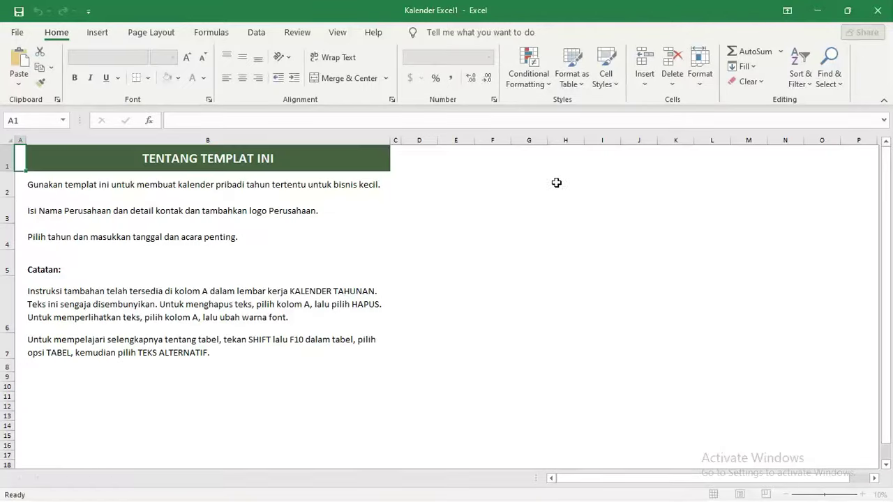
# - Set the Kalender Tahunan sheet to 2022 and copy the Januari date grid C4:I11
pyautogui.click(148, 478)
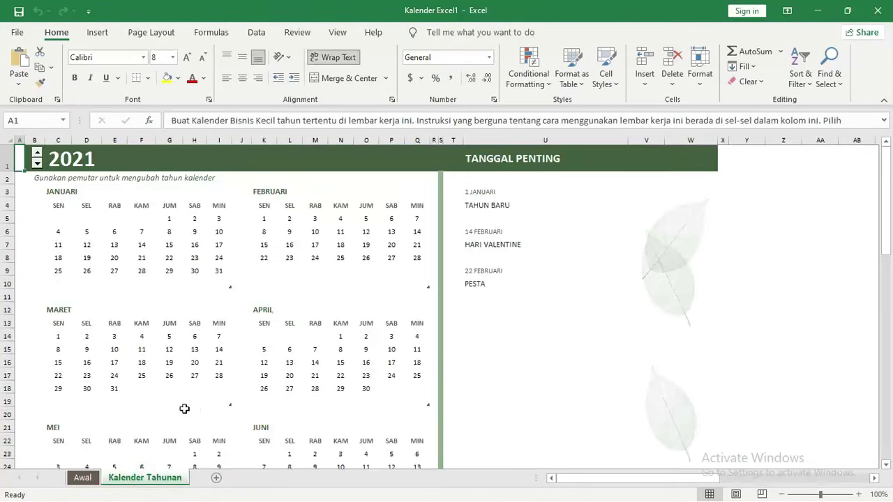
pyautogui.click(38, 153)
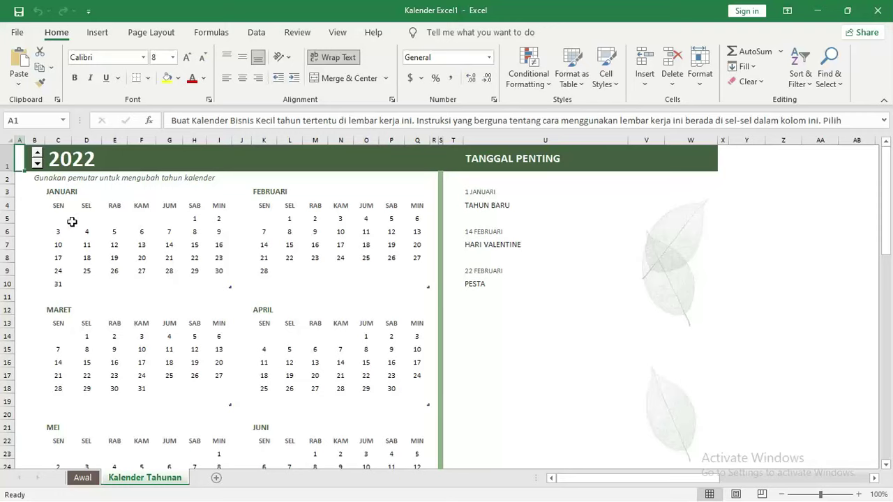
pyautogui.click(54, 190)
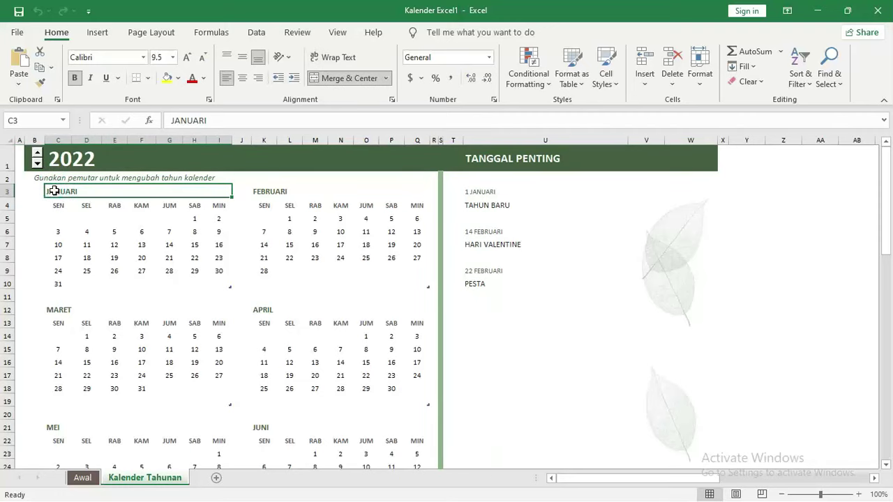
pyautogui.moveTo(56, 206); pyautogui.dragTo(224, 291)
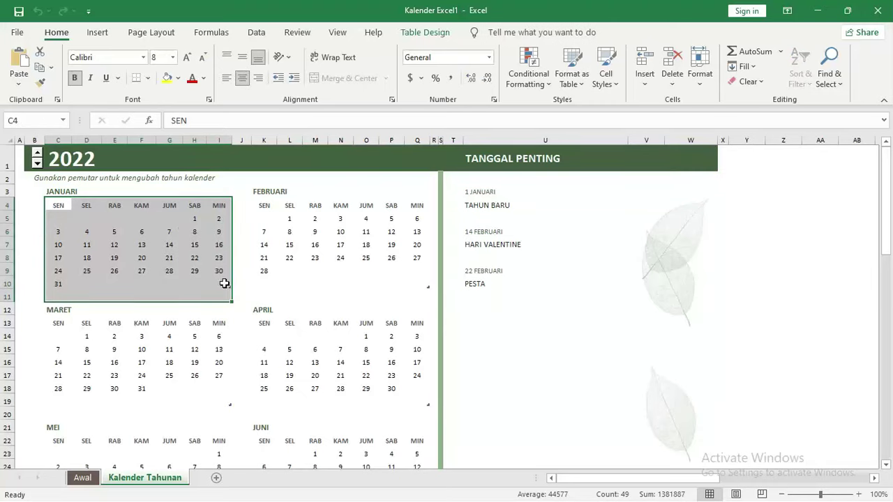
pyautogui.rightClick(180, 230)
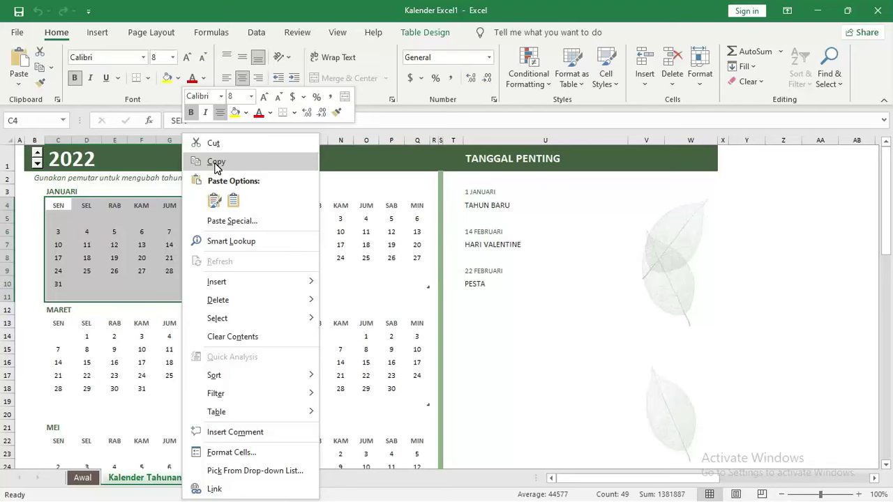
pyautogui.click(216, 162)
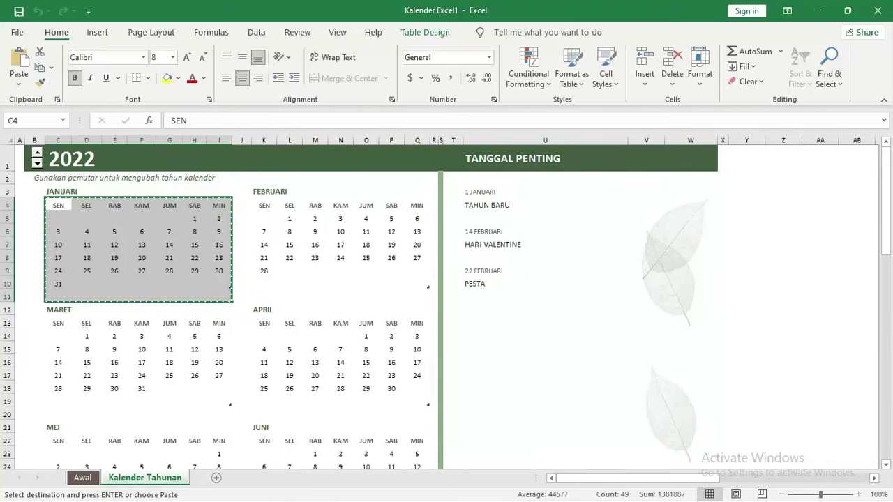
pyautogui.hotkey('alt', 'Tab')
# - Create a new A4 document (210 × 297 mm, International Paper preset) at 72 pixels/inch
pyautogui.hotkey('alt', 'Tab')
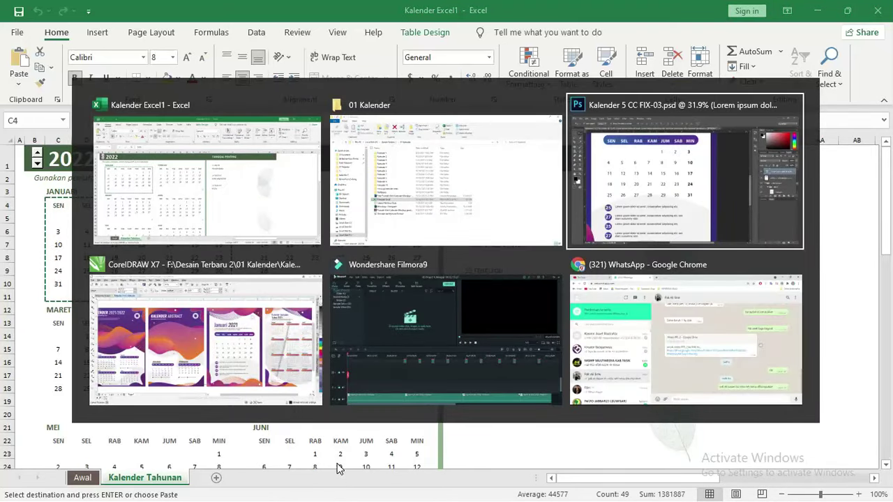
pyautogui.hotkey('alt', 'Tab')
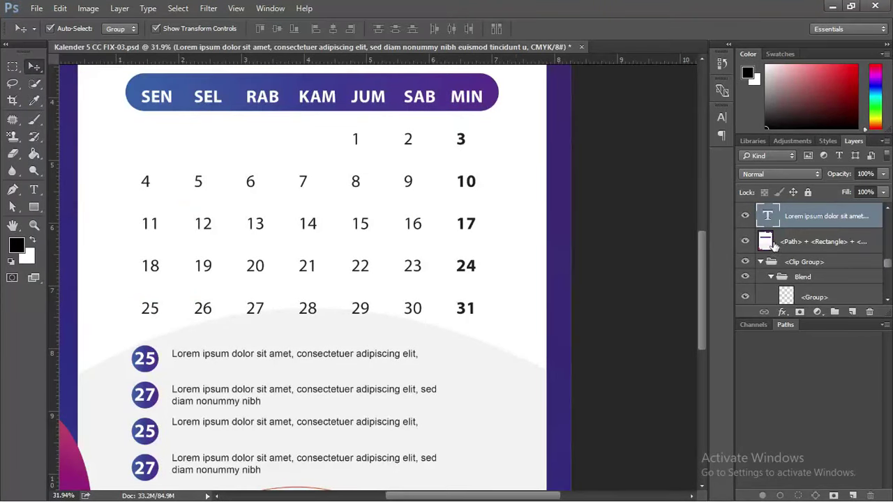
pyautogui.click(36, 8)
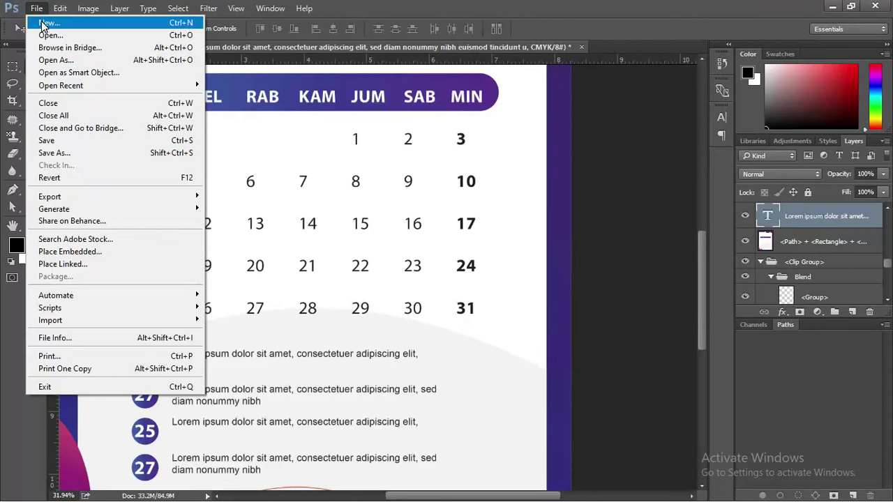
pyautogui.click(44, 26)
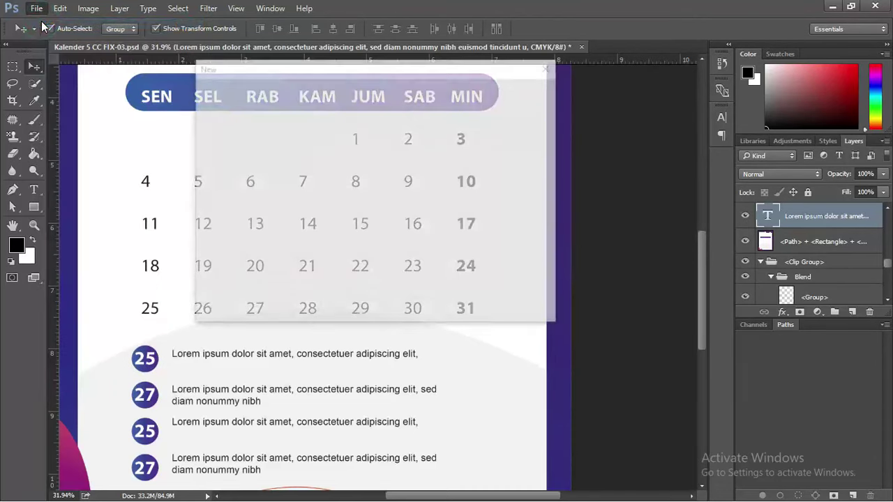
pyautogui.moveTo(312, 68); pyautogui.dragTo(362, 73)
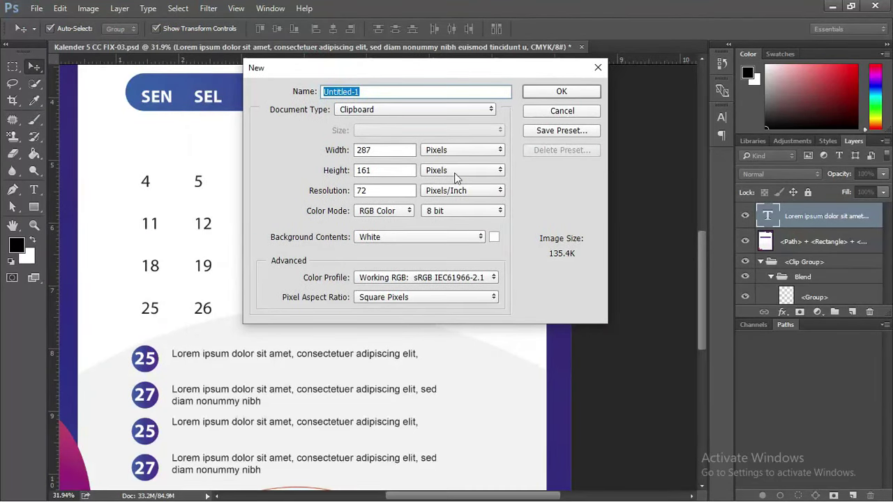
pyautogui.click(418, 109)
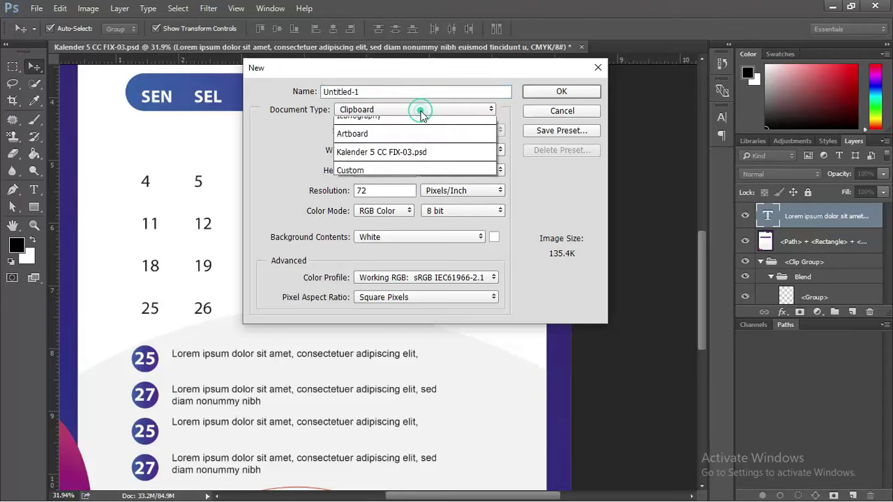
pyautogui.click(408, 161)
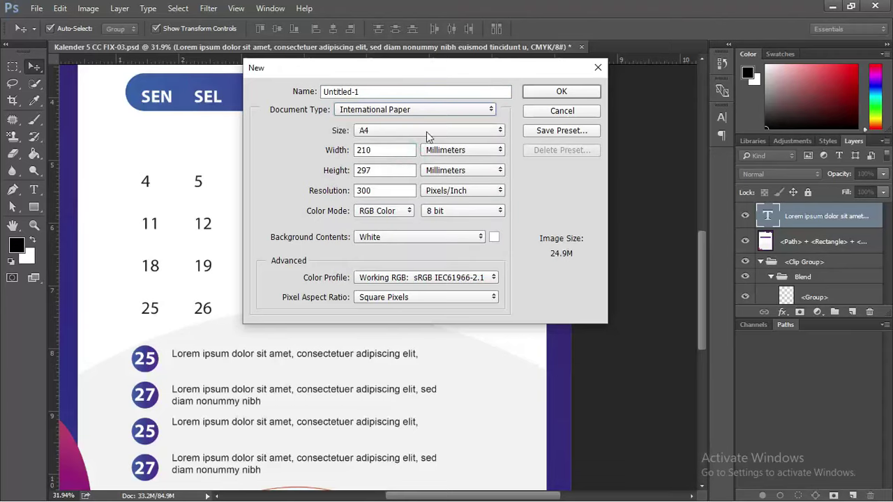
pyautogui.doubleClick(391, 191)
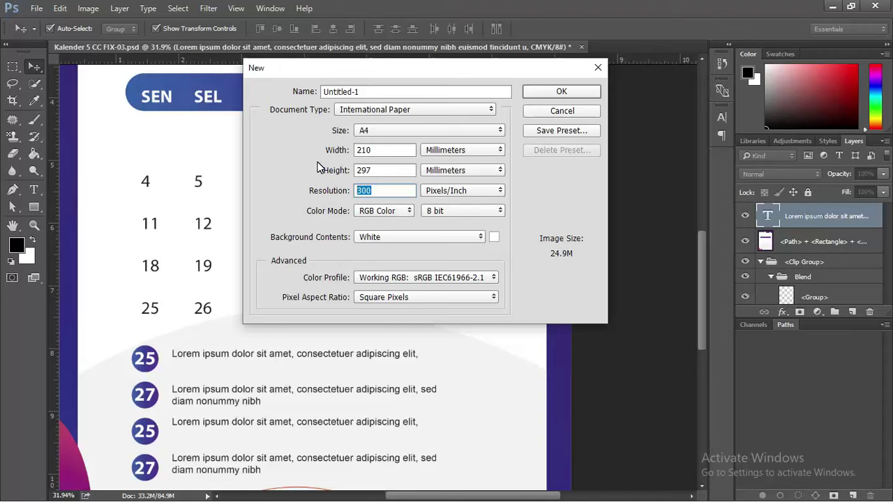
pyautogui.write('72')
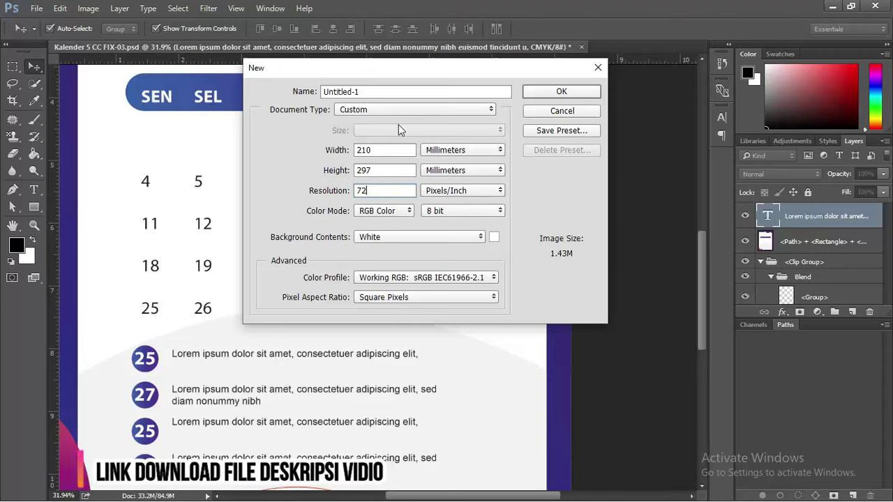
pyautogui.click(404, 111)
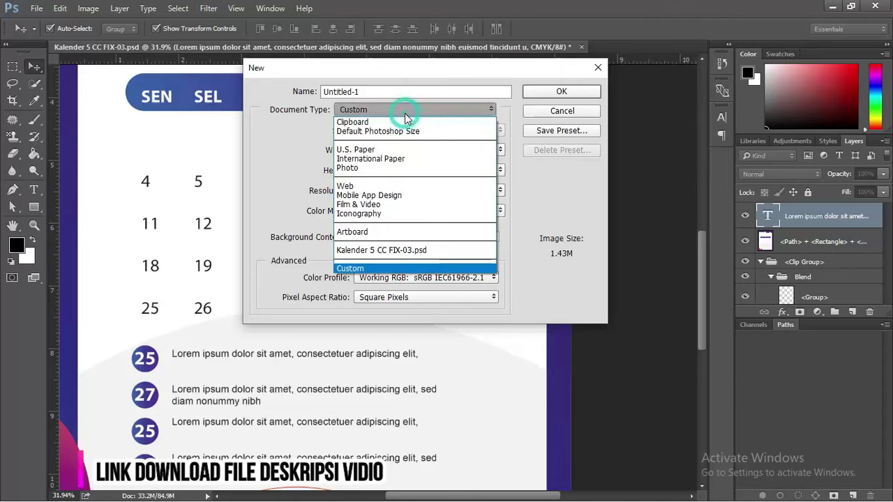
pyautogui.click(406, 160)
pyautogui.doubleClick(395, 192)
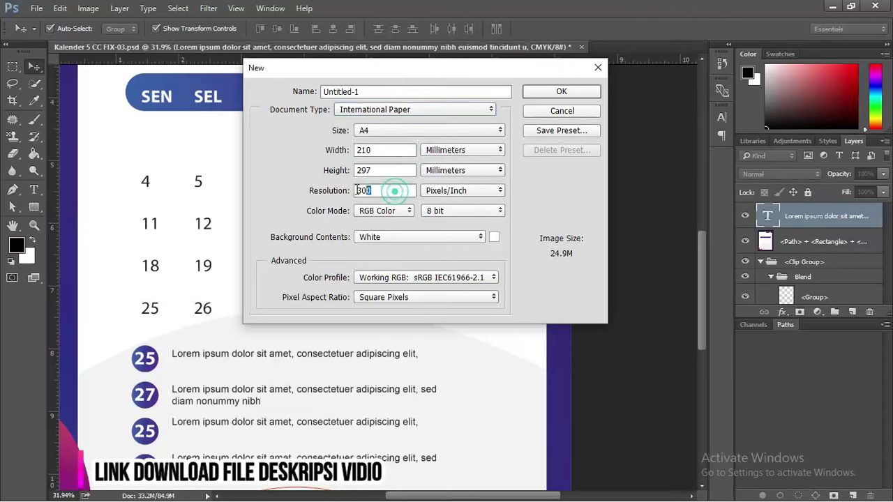
pyautogui.write('72')
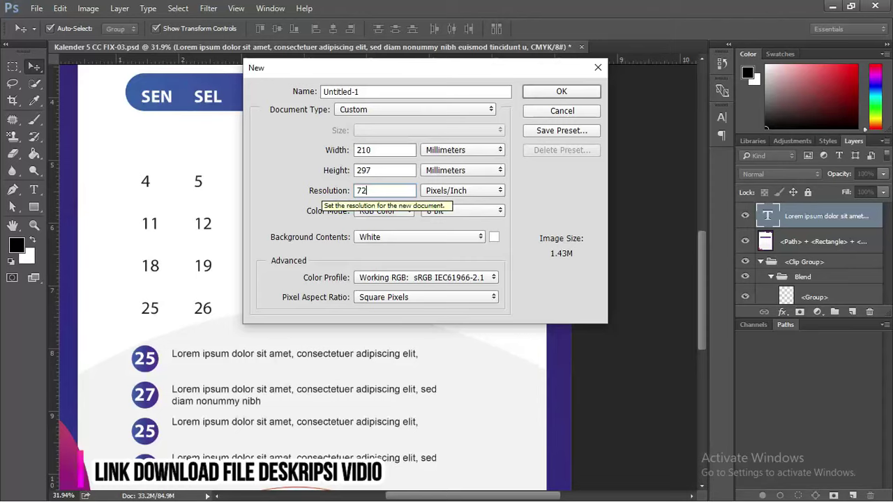
pyautogui.click(561, 91)
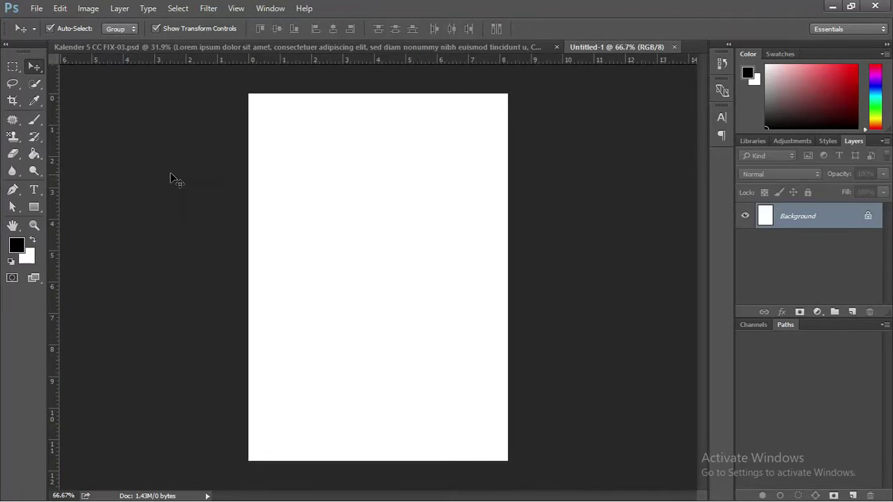
# - Paste the copied day-and-date grid as a text layer on the blank page
pyautogui.click(34, 189)
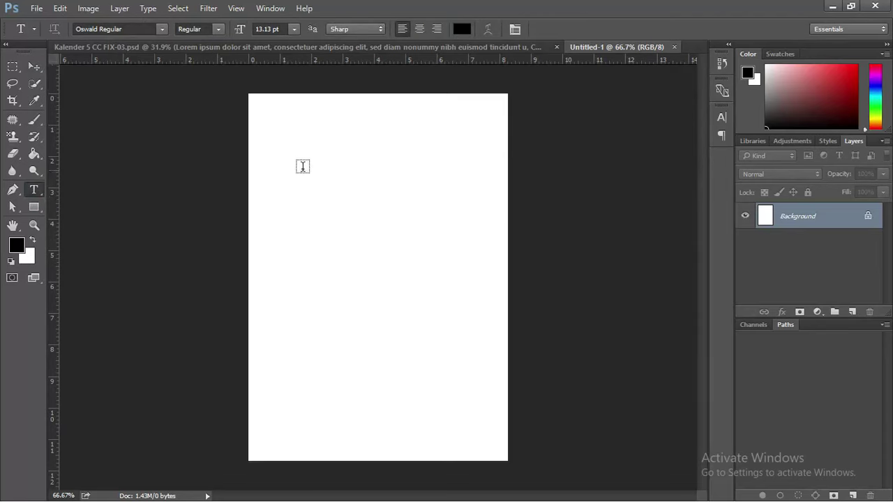
pyautogui.click(283, 141)
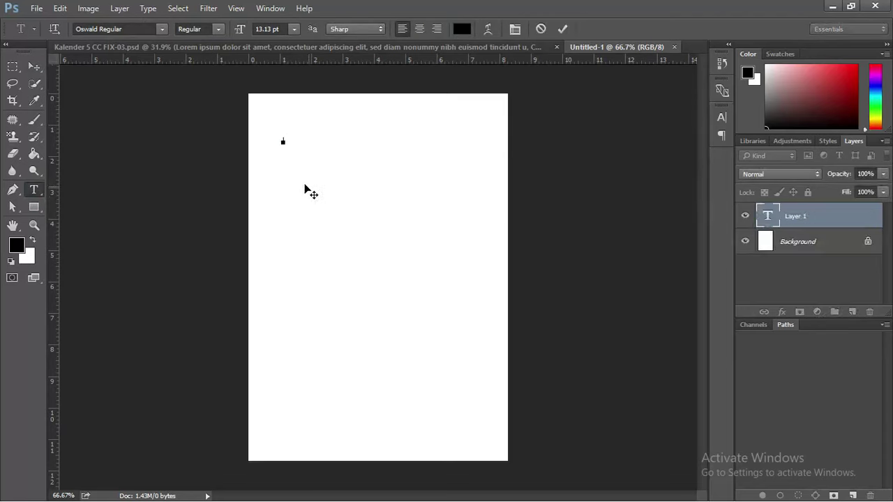
pyautogui.click(61, 9)
pyautogui.click(87, 106)
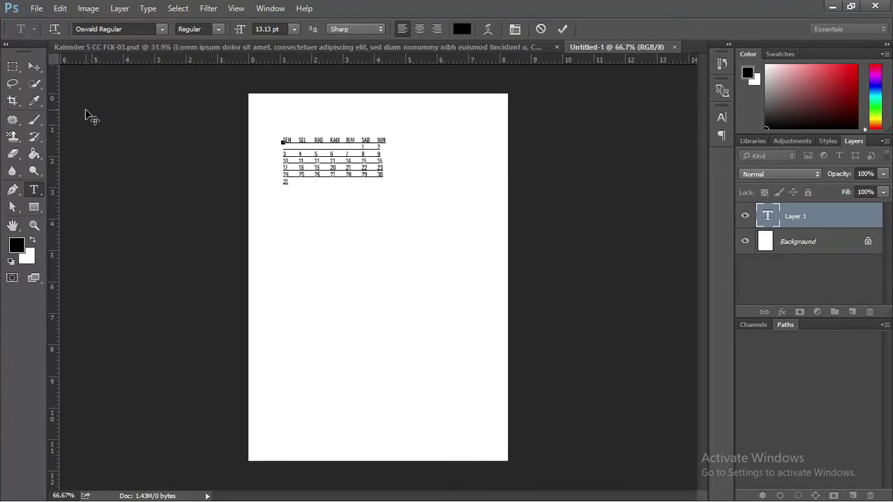
# - Enlarge the pasted date grid through several transforms and float Untitled-1 in its own window
pyautogui.click(33, 66)
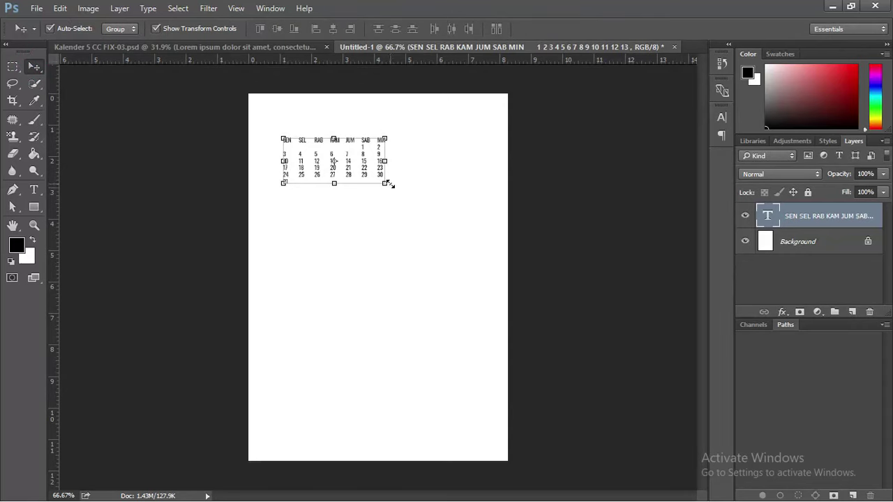
pyautogui.moveTo(385, 183); pyautogui.dragTo(463, 267)
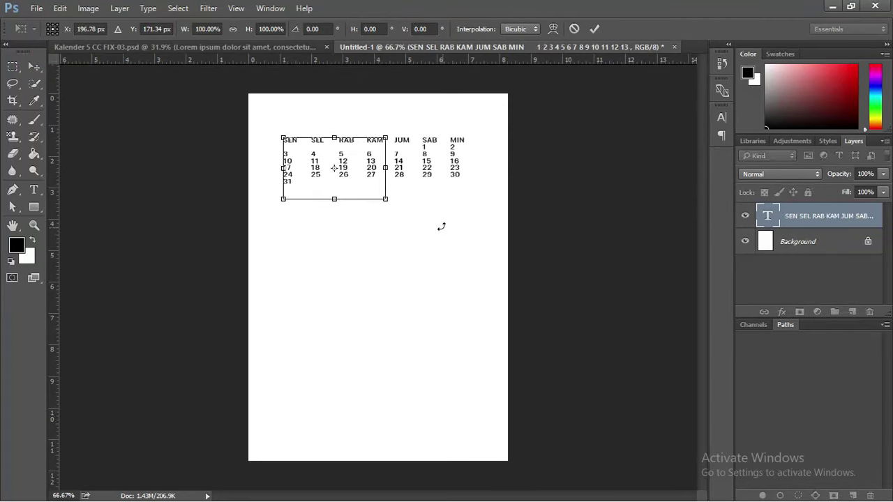
pyautogui.press('Return')
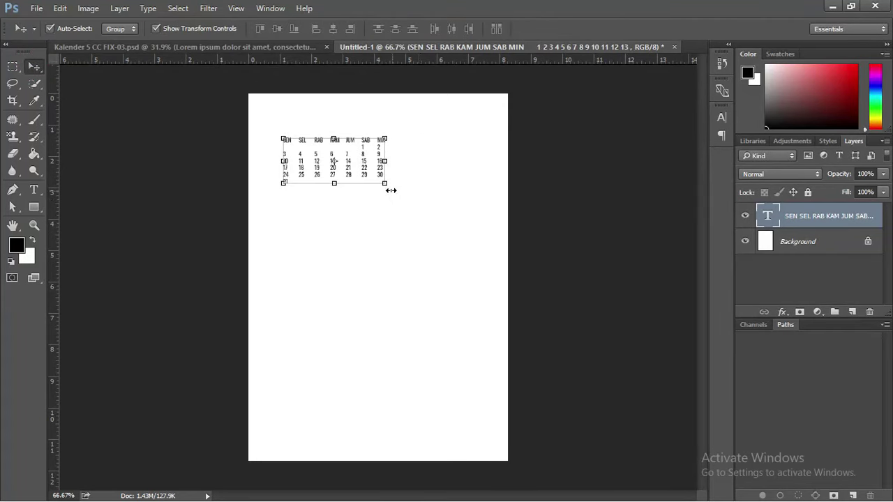
pyautogui.moveTo(384, 185); pyautogui.dragTo(406, 221)
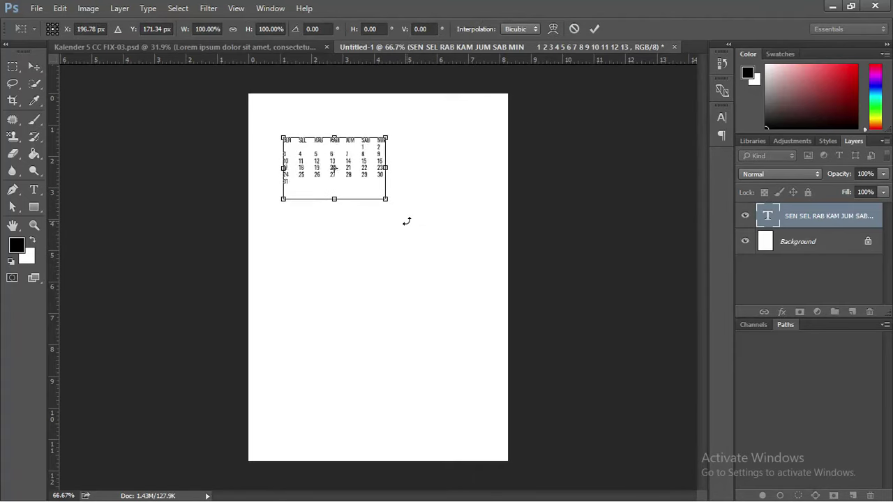
pyautogui.press('Return')
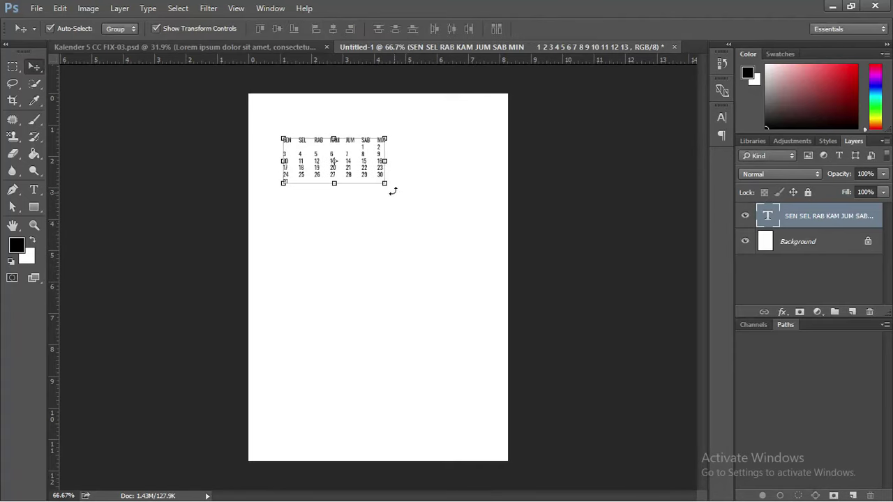
pyautogui.moveTo(385, 184); pyautogui.dragTo(399, 200)
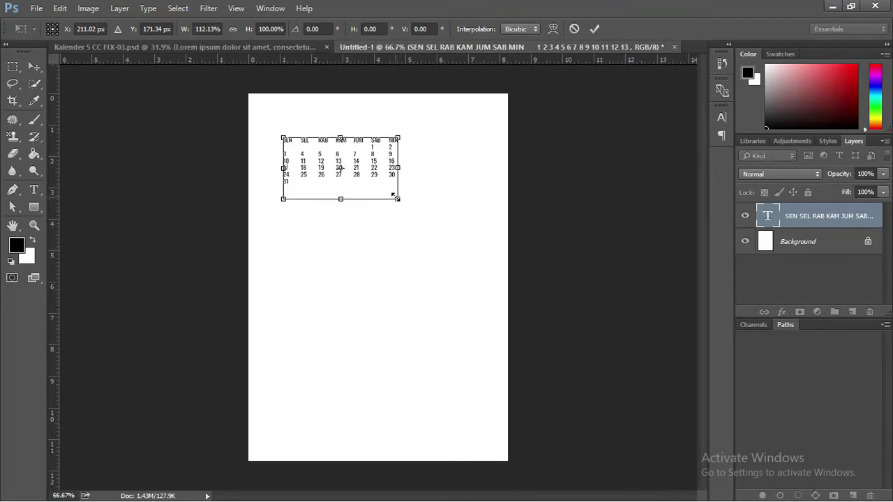
pyautogui.press('Return')
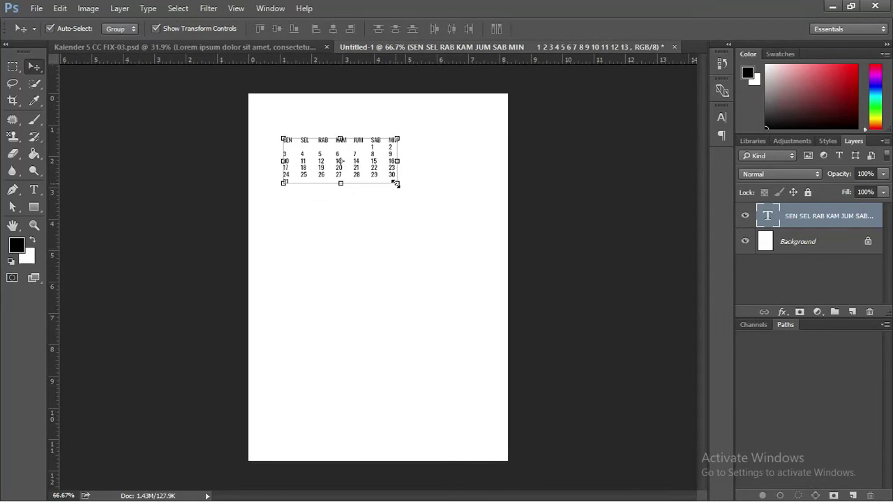
pyautogui.moveTo(396, 183)
pyautogui.mouseDown()
pyautogui.moveTo(482, 275)
pyautogui.moveTo(398, 202)
pyautogui.moveTo(405, 225)
pyautogui.moveTo(412, 212)
pyautogui.mouseUp()
pyautogui.press('Return')
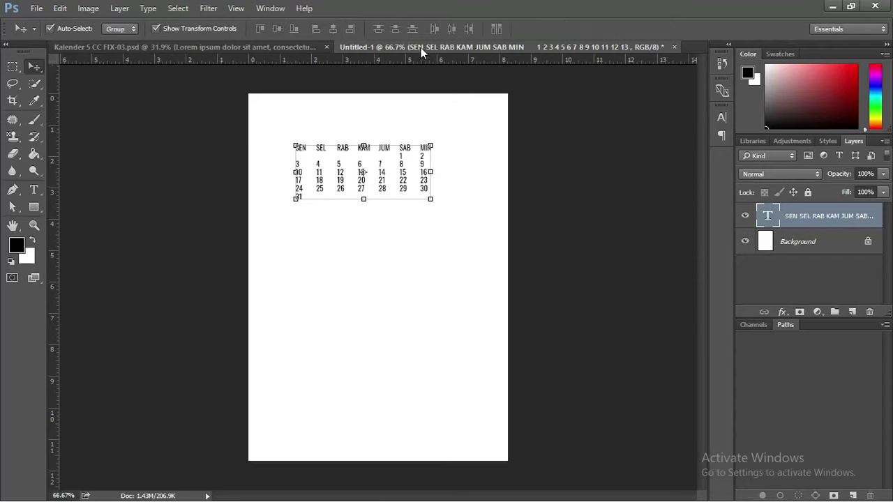
pyautogui.moveTo(420, 48); pyautogui.dragTo(552, 112)
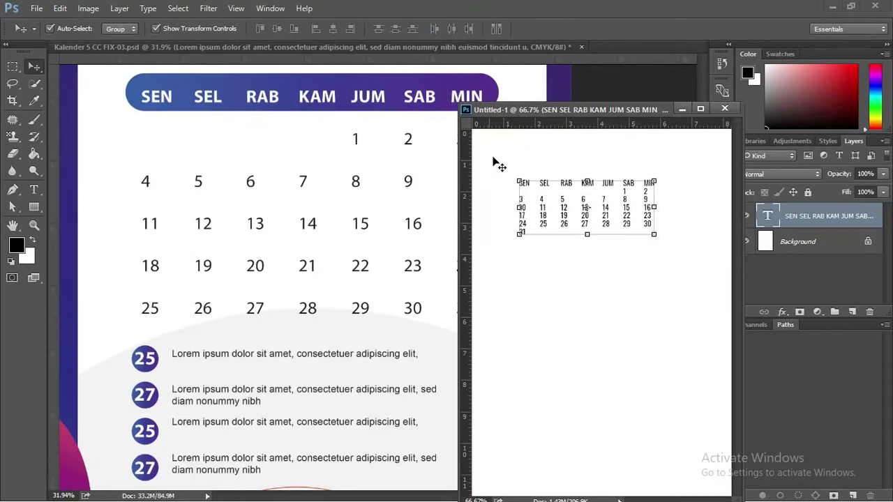
# - Copy the new grid onto FIX-03, delete the old date grid layer, and raise the new grid to the banner
pyautogui.moveTo(540, 187); pyautogui.dragTo(342, 196)
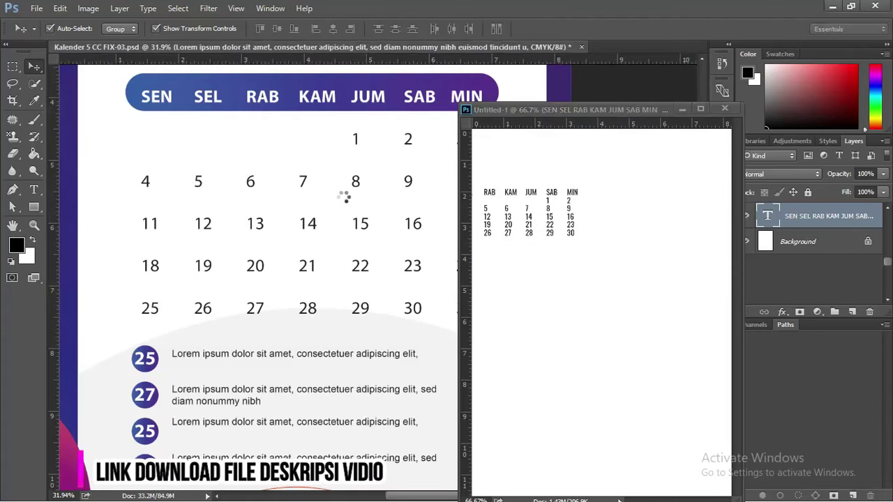
pyautogui.click(683, 110)
pyautogui.click(474, 180)
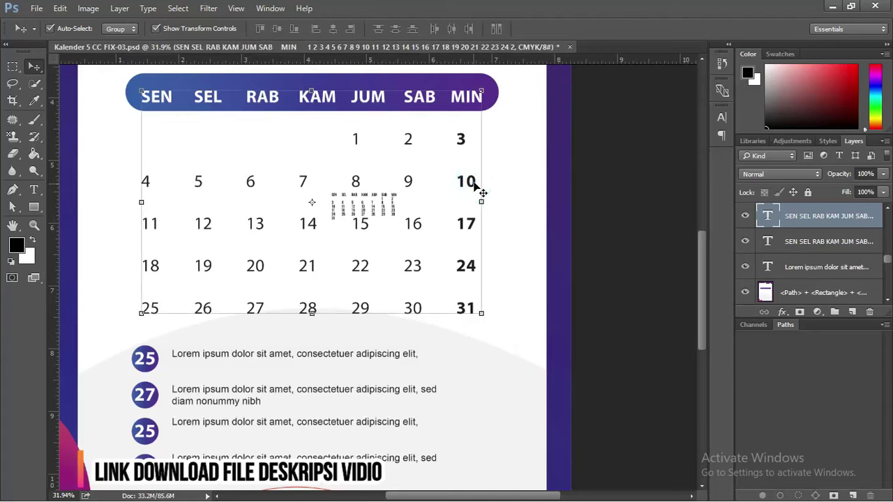
pyautogui.moveTo(474, 182); pyautogui.dragTo(455, 181)
pyautogui.hotkey('ctrl', 'z')
pyautogui.click(746, 217)
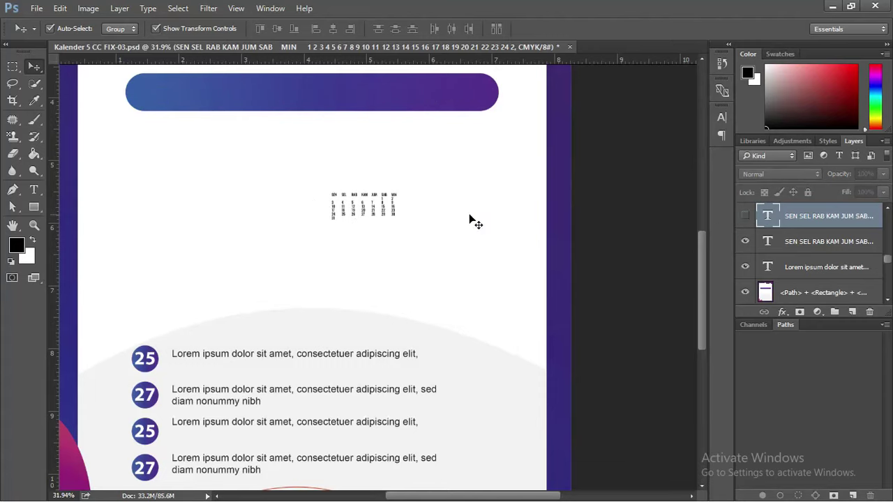
pyautogui.press('Delete')
pyautogui.moveTo(384, 209)
pyautogui.mouseDown()
pyautogui.moveTo(208, 115)
pyautogui.moveTo(434, 431)
pyautogui.mouseUp()
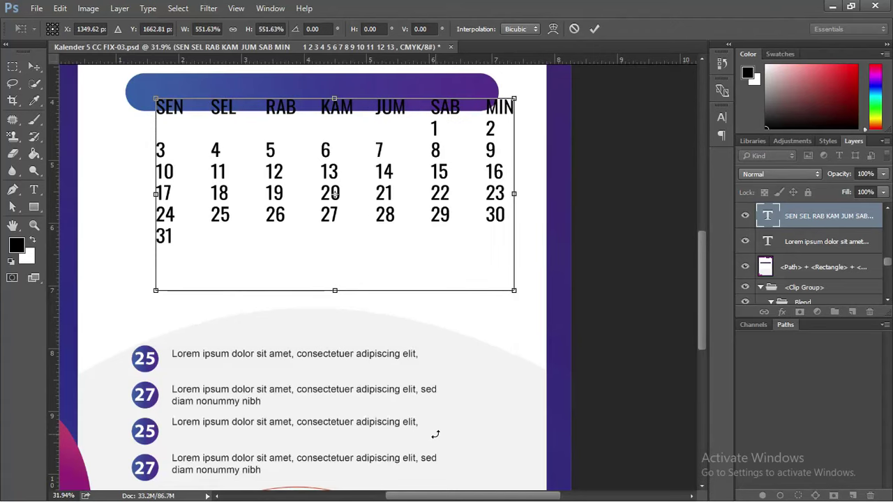
# - Scale the date grid to about 97% and nudge it up so the day names sit in the purple banner
pyautogui.press('Return')
pyautogui.scroll(1, 332, 150)
pyautogui.moveTo(335, 139); pyautogui.dragTo(319, 126)
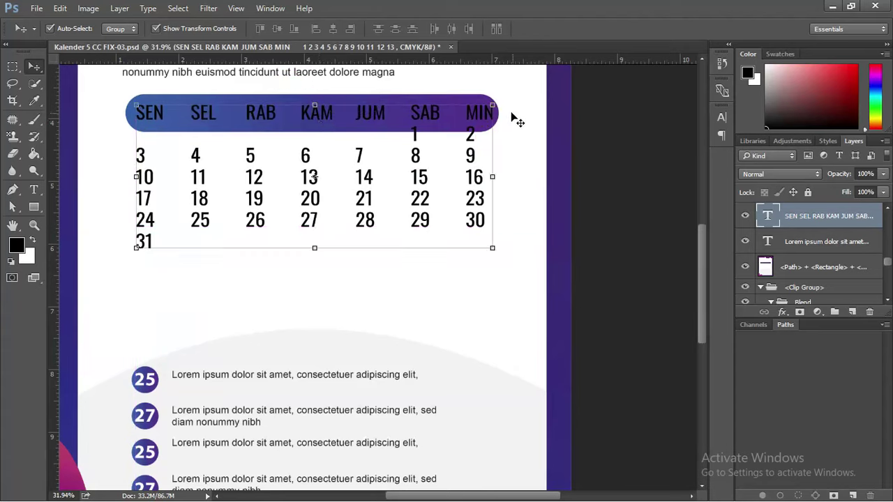
pyautogui.moveTo(490, 108); pyautogui.dragTo(480, 110)
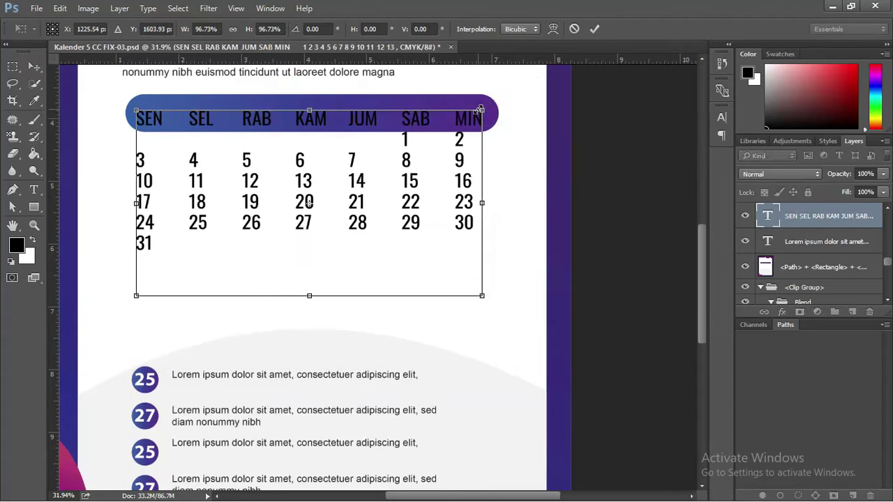
pyautogui.press('Return')
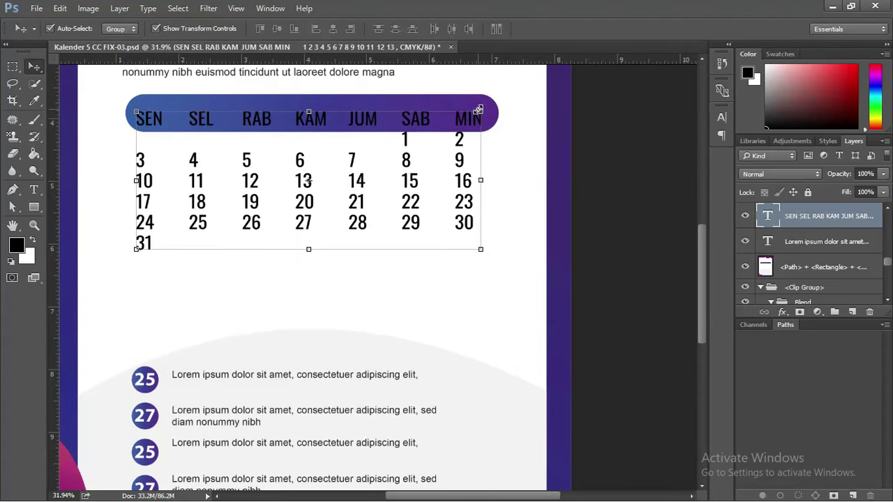
pyautogui.hotkey('shift', 'Up')
pyautogui.hotkey('shift', 'Up')
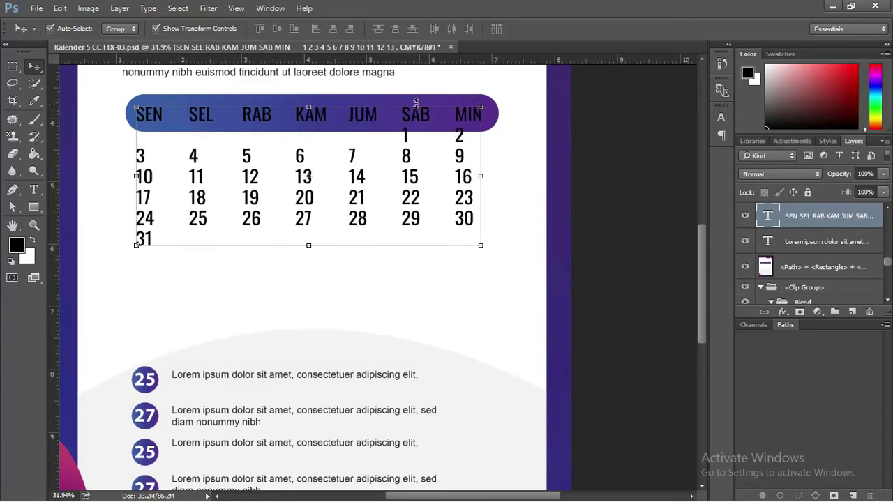
pyautogui.click(270, 7)
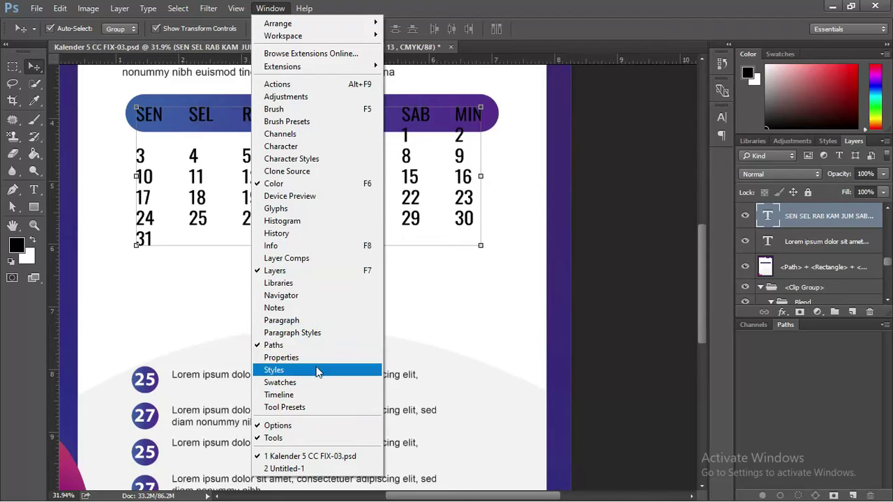
# - Raise the date grid's leading to 50 pt in the Character panel, then reduce it to 45 pt
pyautogui.click(295, 146)
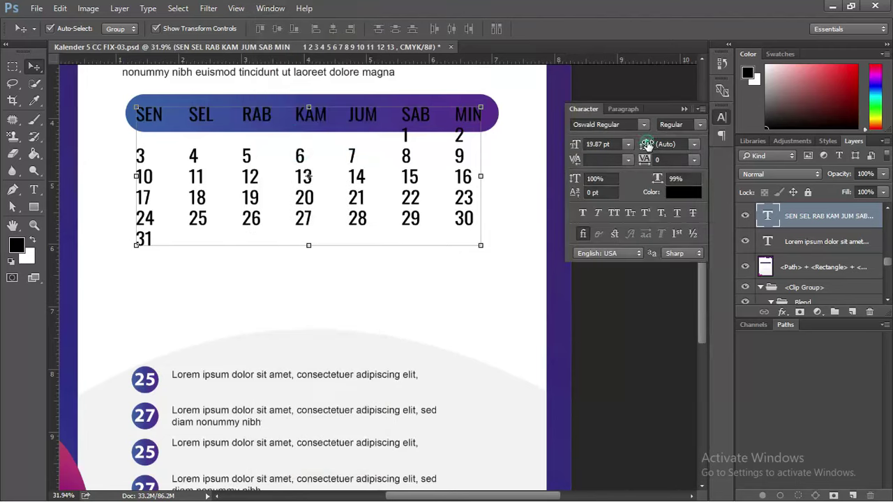
pyautogui.moveTo(647, 144)
pyautogui.mouseDown()
pyautogui.moveTo(657, 144)
pyautogui.moveTo(528, 167)
pyautogui.mouseUp()
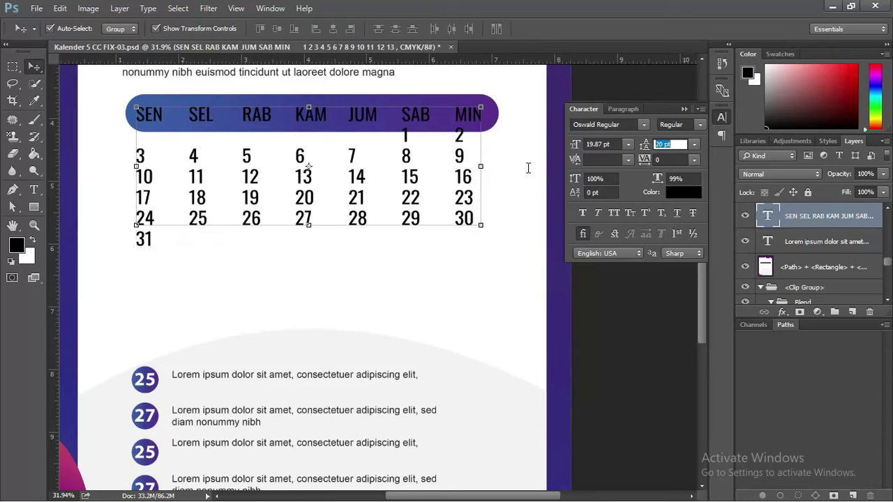
pyautogui.click(463, 167)
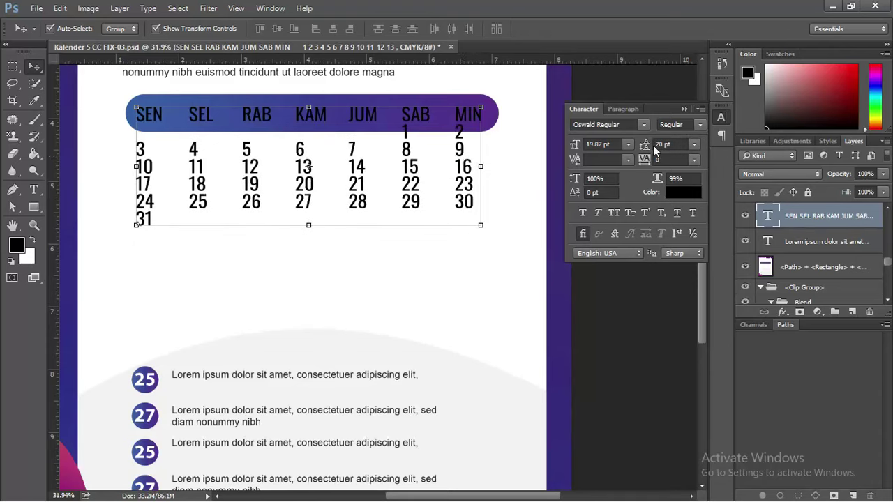
pyautogui.moveTo(648, 144); pyautogui.dragTo(668, 145)
pyautogui.press('Return')
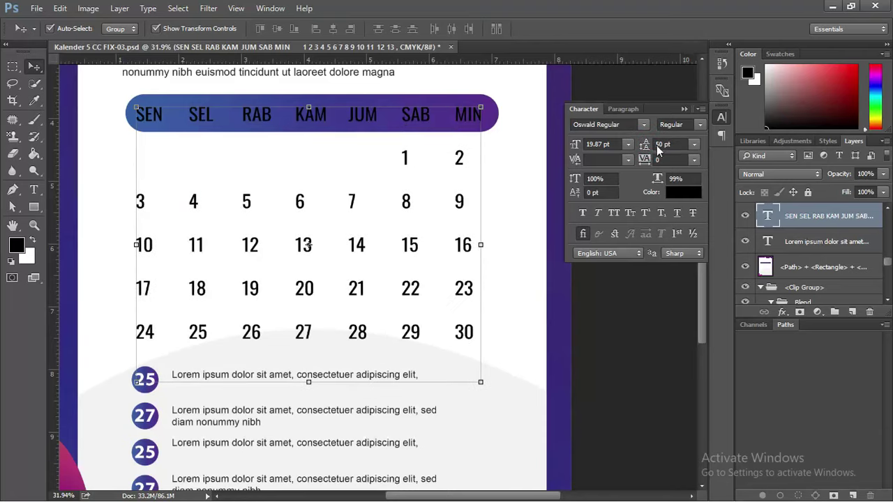
pyautogui.moveTo(643, 146); pyautogui.dragTo(641, 148)
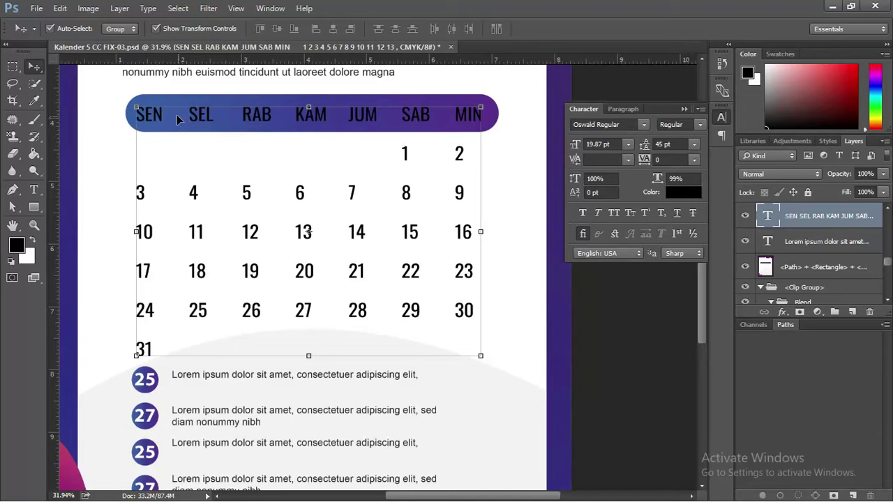
pyautogui.click(33, 189)
# - Turn all of the date grid's text white
pyautogui.click(140, 113)
pyautogui.hotkey('ctrl', 'a')
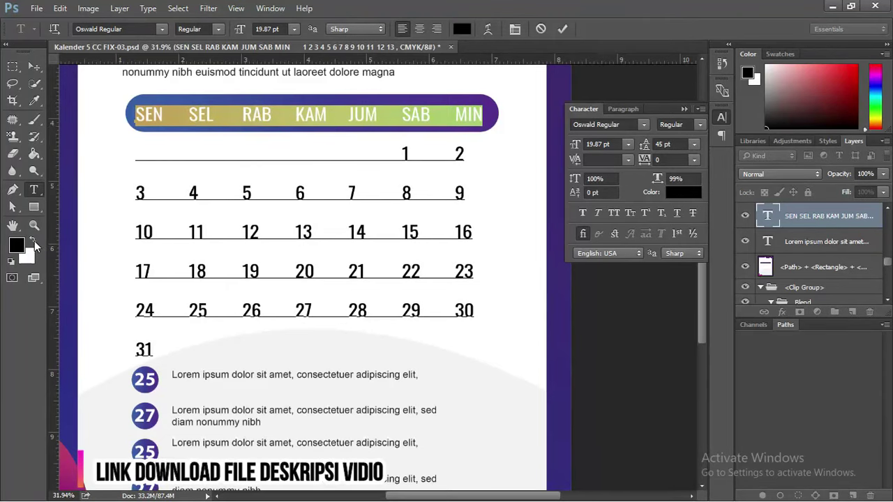
pyautogui.click(32, 240)
pyautogui.click(34, 67)
# - Nudge the date grid layer up slightly, leaving a free transform unchanged
pyautogui.click(95, 79)
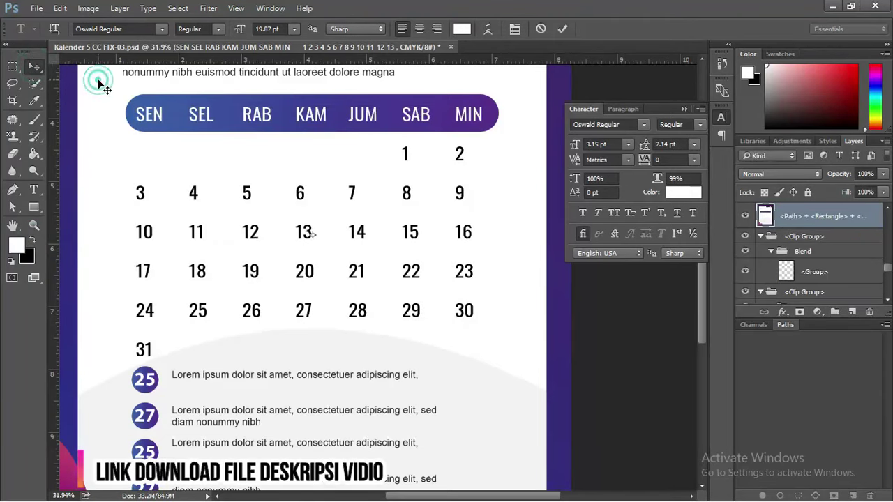
pyautogui.scroll(-1, 297, 234)
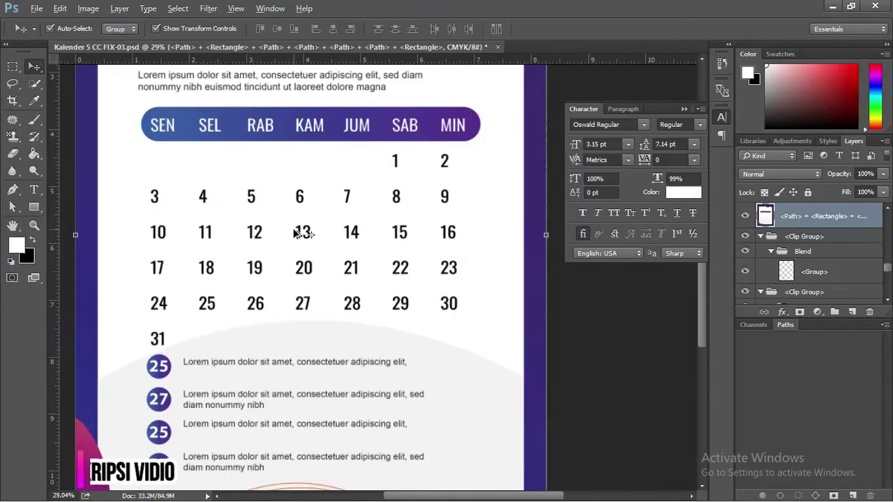
pyautogui.click(352, 231)
pyautogui.scroll(2, 365, 226)
pyautogui.scroll(2, 373, 224)
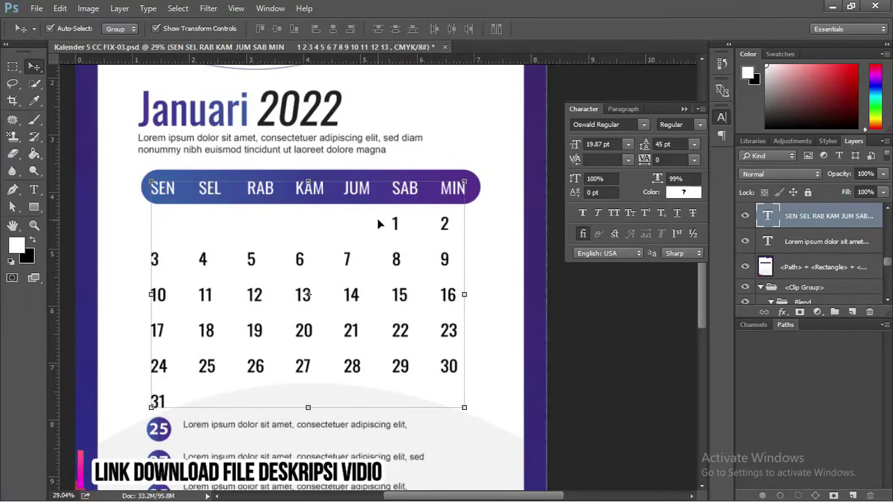
pyautogui.press('Up')
pyautogui.press('Up')
pyautogui.press('Up')
pyautogui.press('Up')
pyautogui.press('Up')
pyautogui.press('Up')
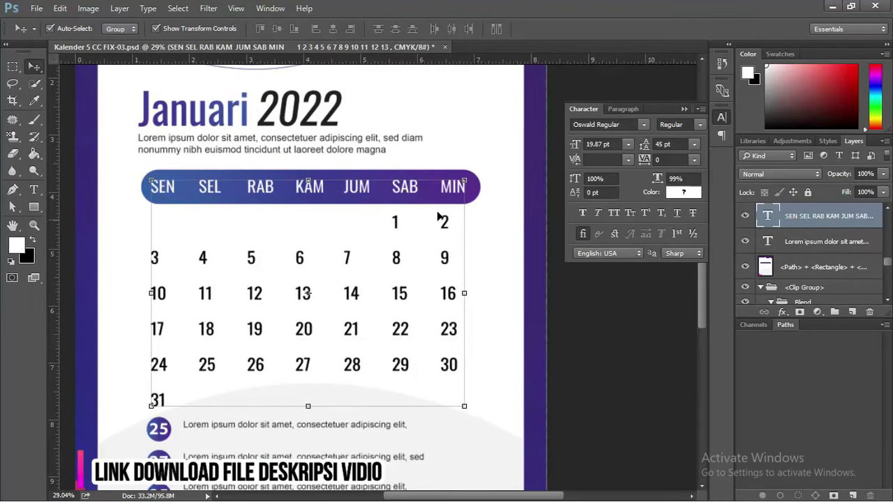
pyautogui.hotkey('ctrl', 't')
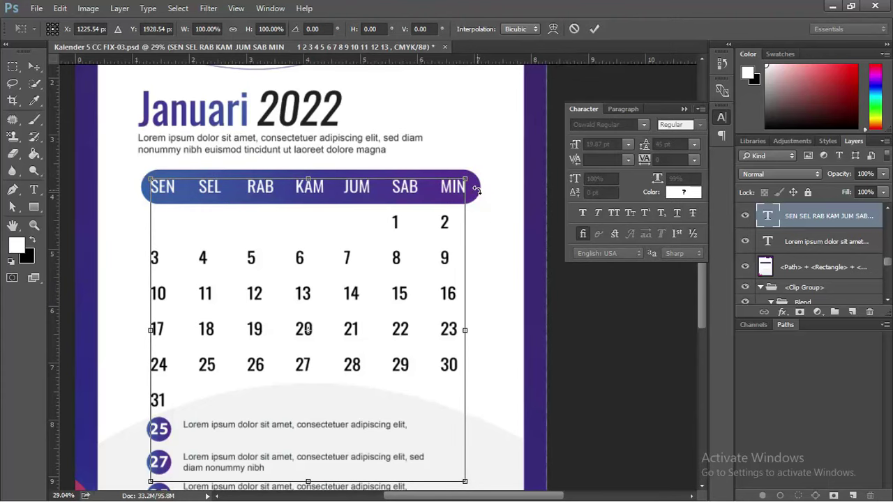
pyautogui.press('Return')
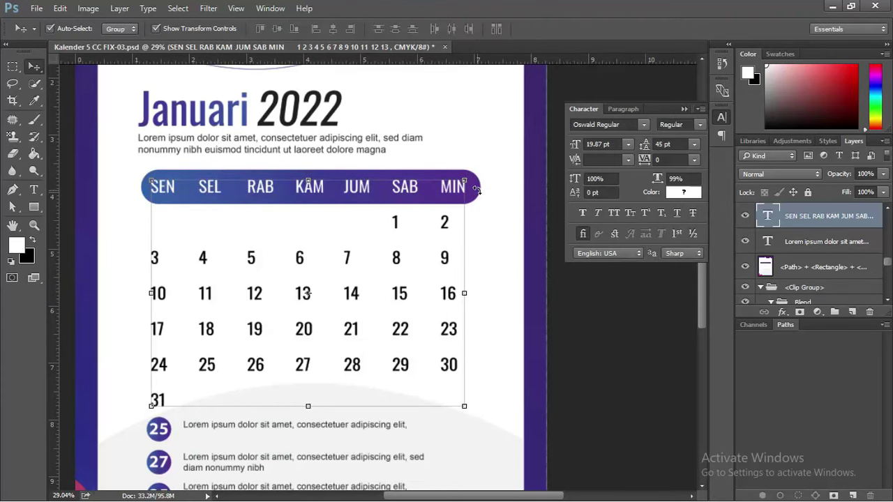
pyautogui.click(504, 150)
pyautogui.scroll(-2, 425, 160)
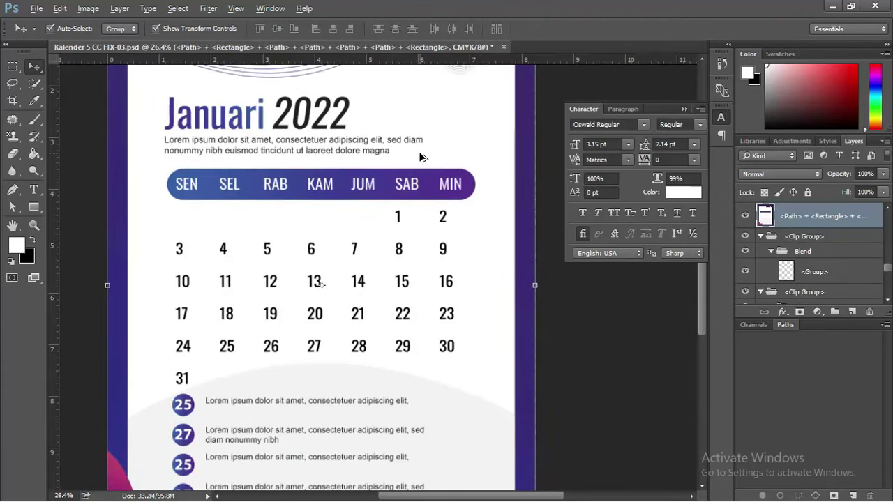
pyautogui.scroll(-3, 285, 315)
# - Inspect the 25 event date with the Type tool
pyautogui.scroll(2, 225, 324)
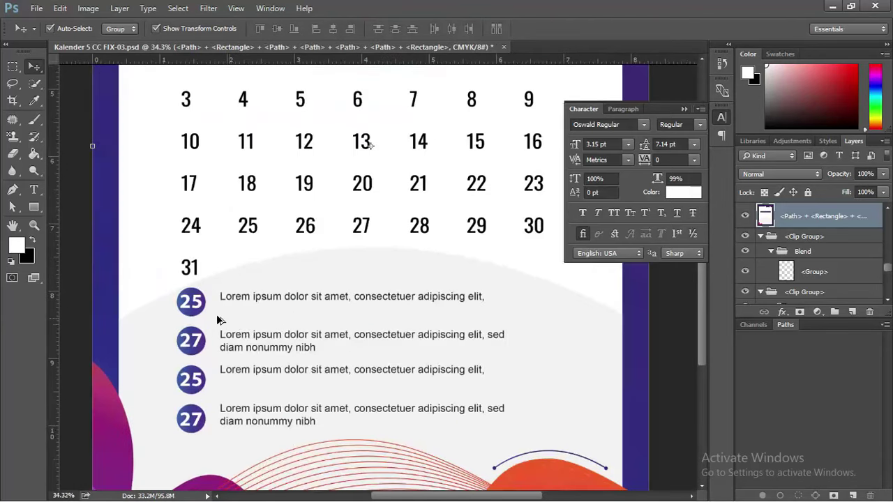
pyautogui.click(190, 307)
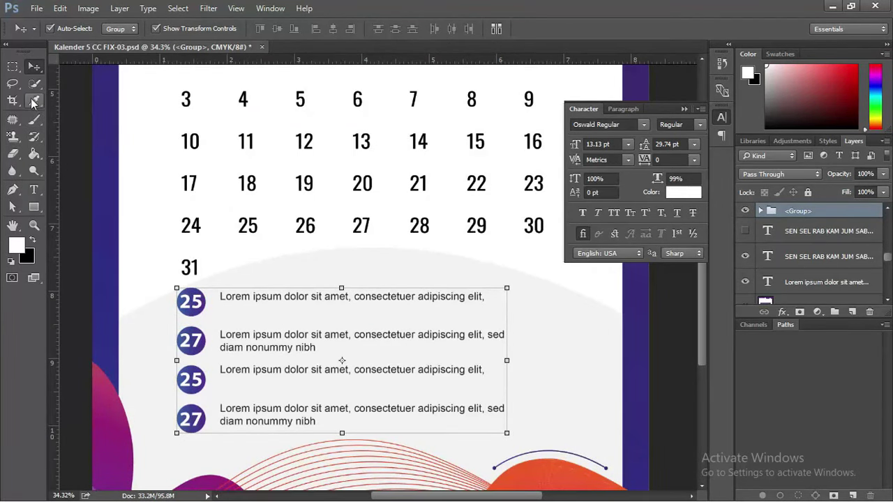
pyautogui.click(34, 189)
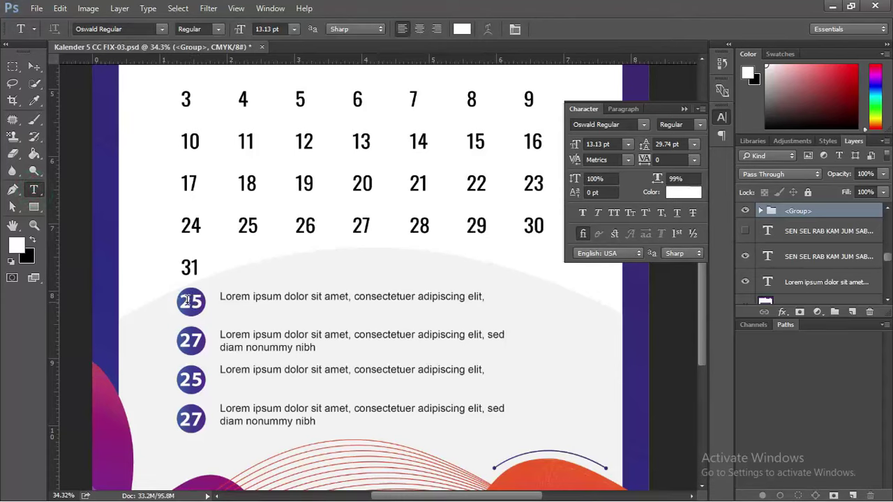
pyautogui.moveTo(187, 300); pyautogui.dragTo(274, 304)
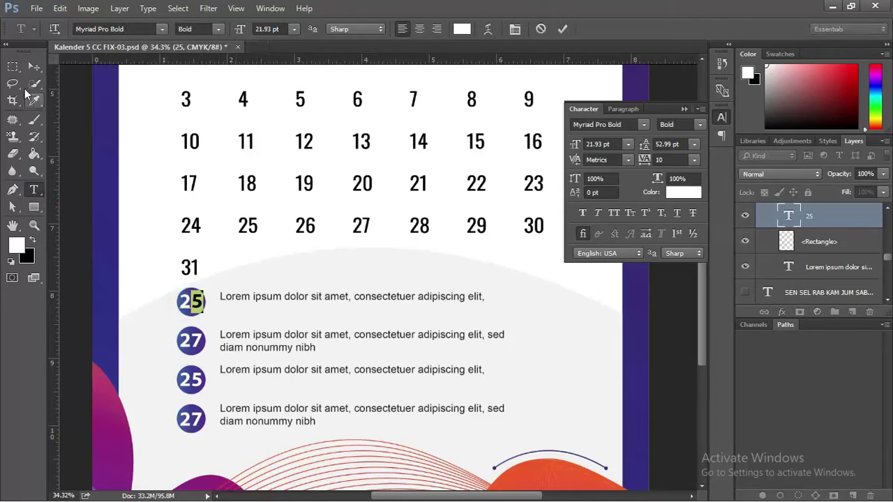
pyautogui.click(33, 67)
# - Inspect the first Lorem ipsum description, collapse the Character panel, and bring up the program switcher
pyautogui.click(266, 300)
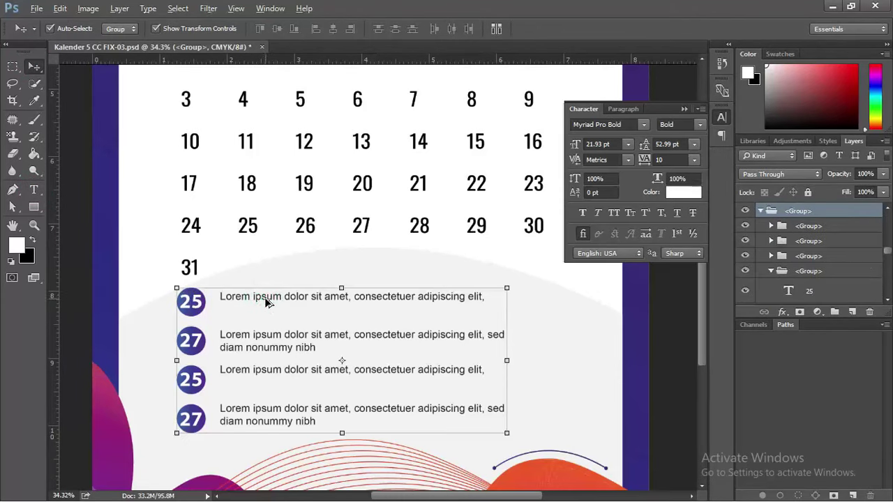
pyautogui.press('t')
pyautogui.click(264, 297)
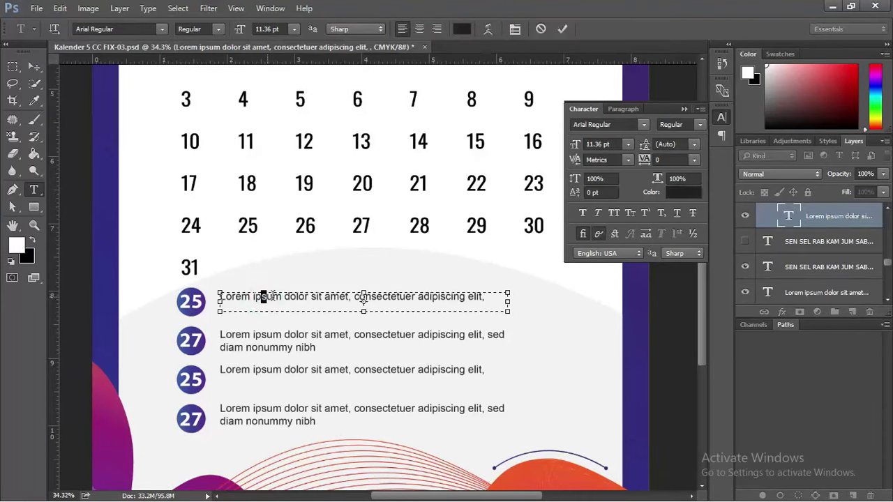
pyautogui.click(36, 66)
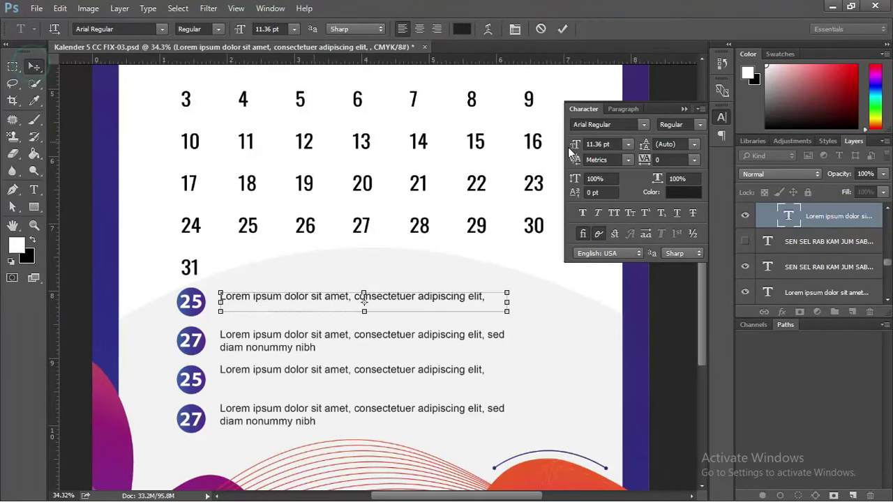
pyautogui.click(683, 109)
pyautogui.keyDown('alt'); pyautogui.scroll(-2, 504, 203); pyautogui.keyUp('alt')
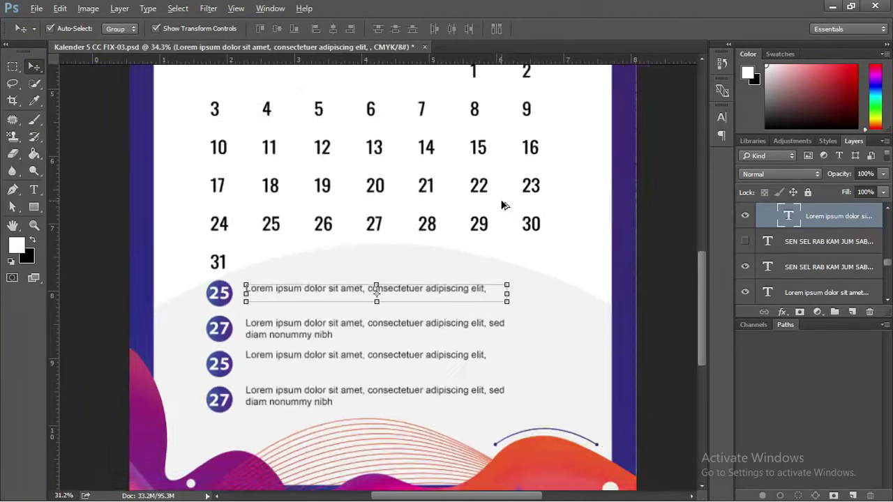
pyautogui.scroll(2, 506, 204)
pyautogui.scroll(1, 504, 205)
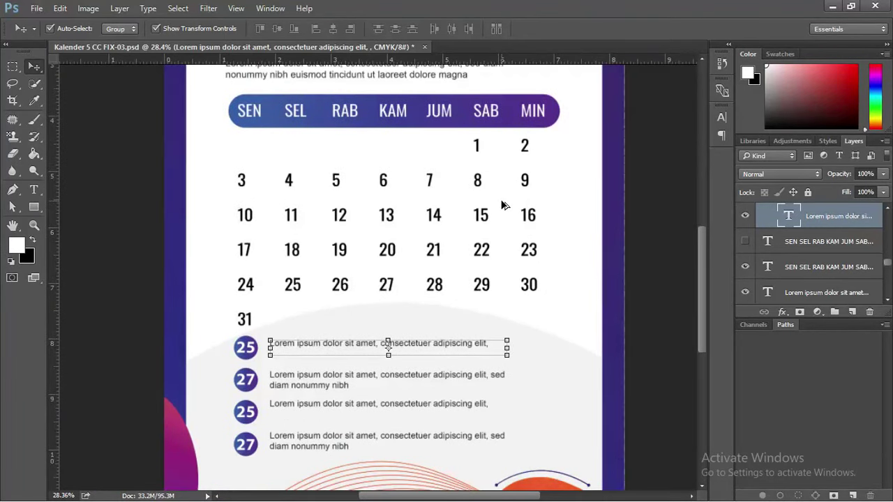
pyautogui.hotkey('alt', 'Tab')
# - Switch to Kalender 5 CC CDR in CorelDRAW, zoom over the four designs, and select the Januari 2021 group
pyautogui.hotkey('alt', 'Tab')
pyautogui.hotkey('alt', 'Tab')
pyautogui.hotkey('alt', 'Tab')
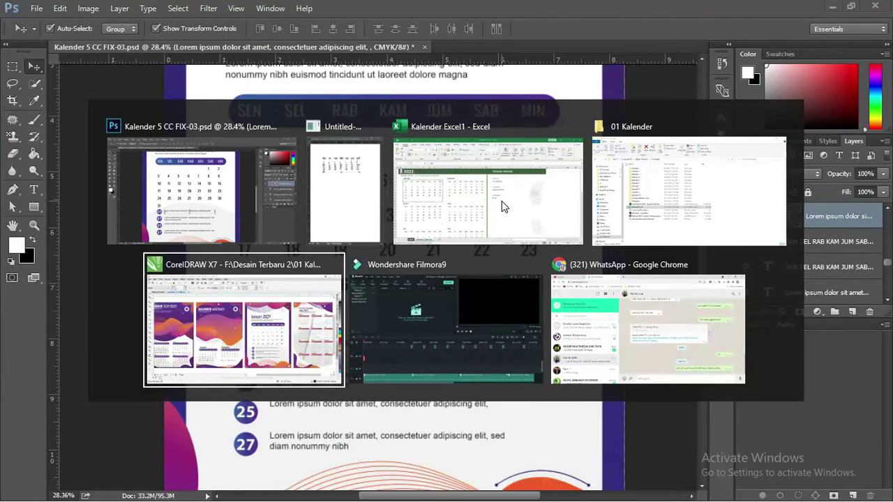
pyautogui.hotkey('alt', 'Tab')
pyautogui.hotkey('alt', 'Tab')
pyautogui.hotkey('alt', 'Tab')
pyautogui.hotkey('alt', 'Tab')
pyautogui.hotkey('alt', 'Tab')
pyautogui.hotkey('alt', 'Tab')
pyautogui.hotkey('alt', 'Tab')
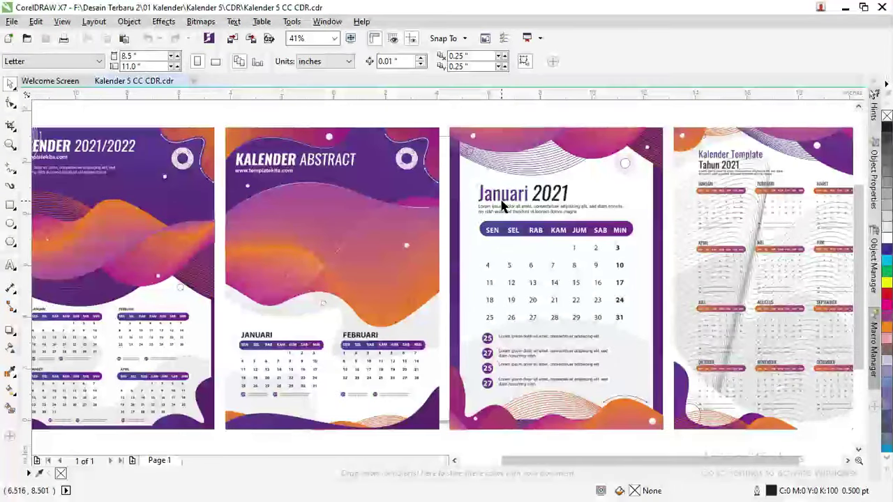
pyautogui.scroll(-1, 419, 219)
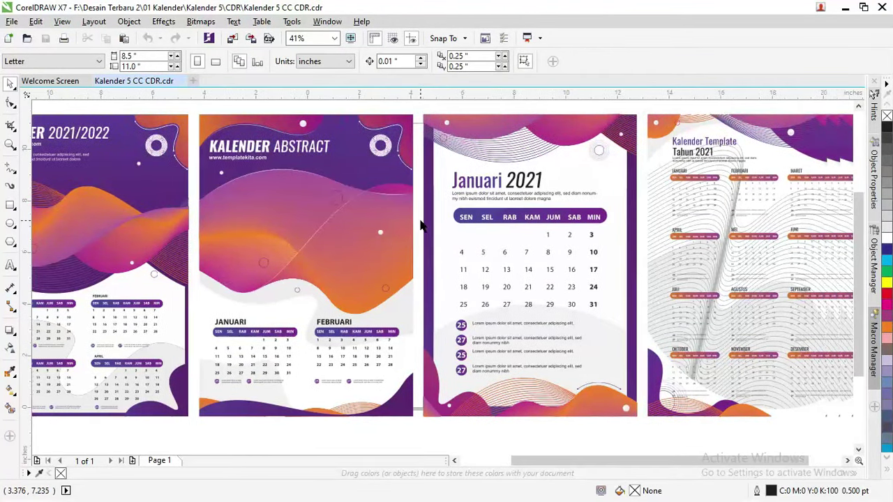
pyautogui.scroll(-3, 421, 225)
pyautogui.scroll(2, 473, 210)
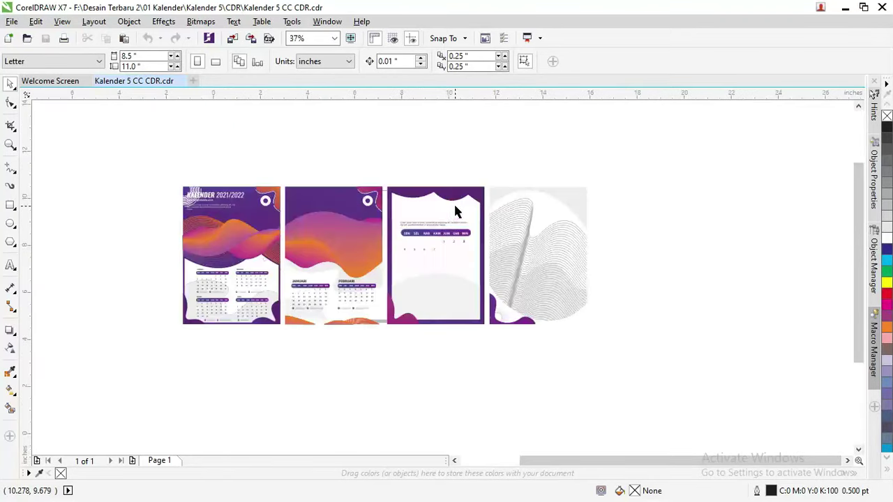
pyautogui.scroll(2, 453, 203)
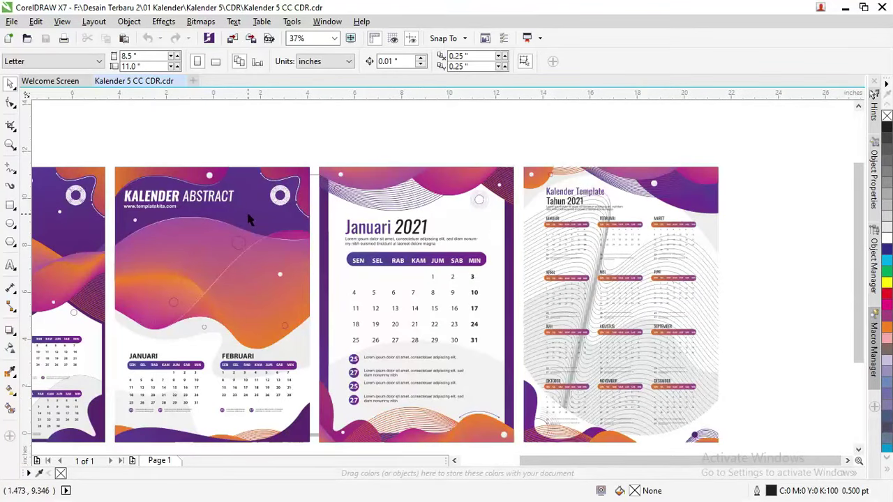
pyautogui.scroll(-2, 247, 219)
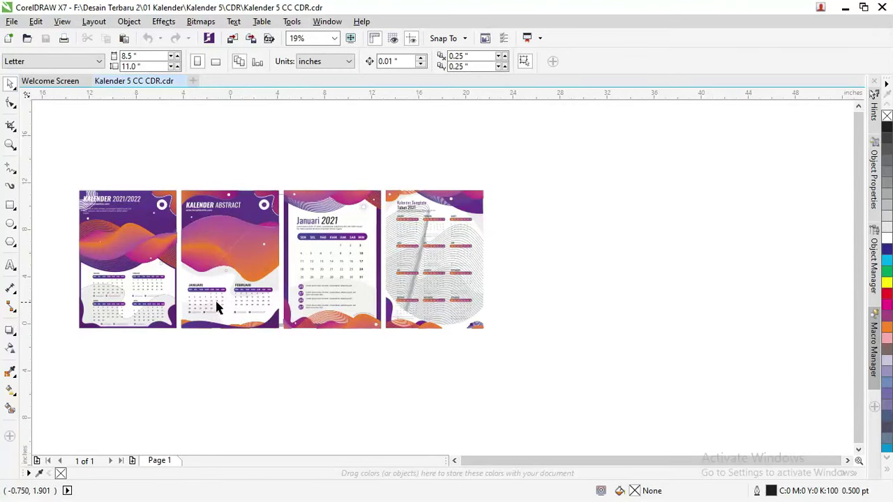
pyautogui.scroll(2, 96, 215)
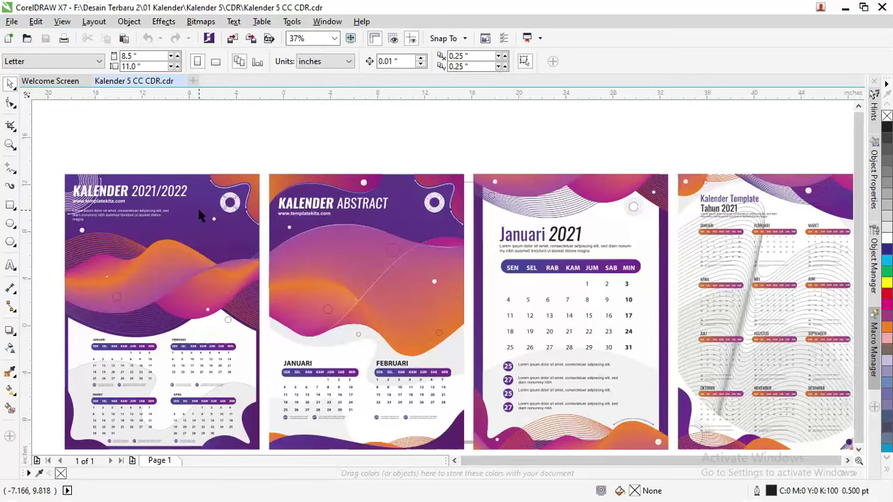
pyautogui.scroll(-2, 202, 217)
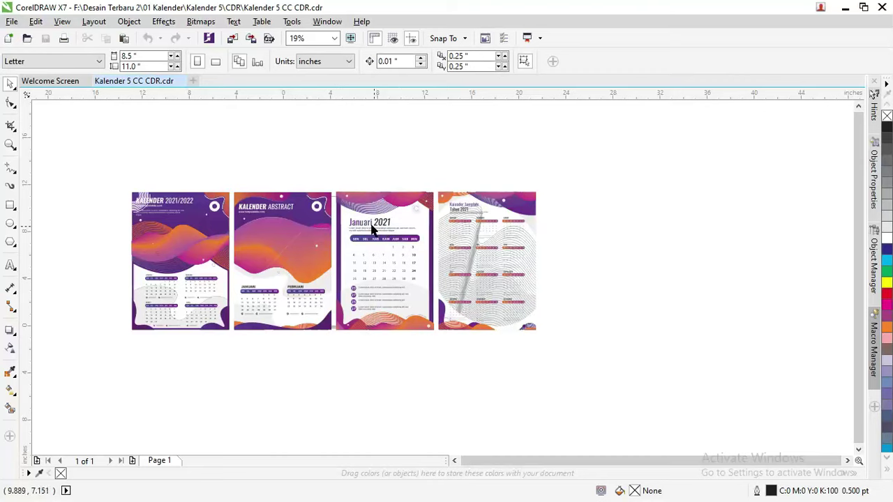
pyautogui.scroll(4, 371, 228)
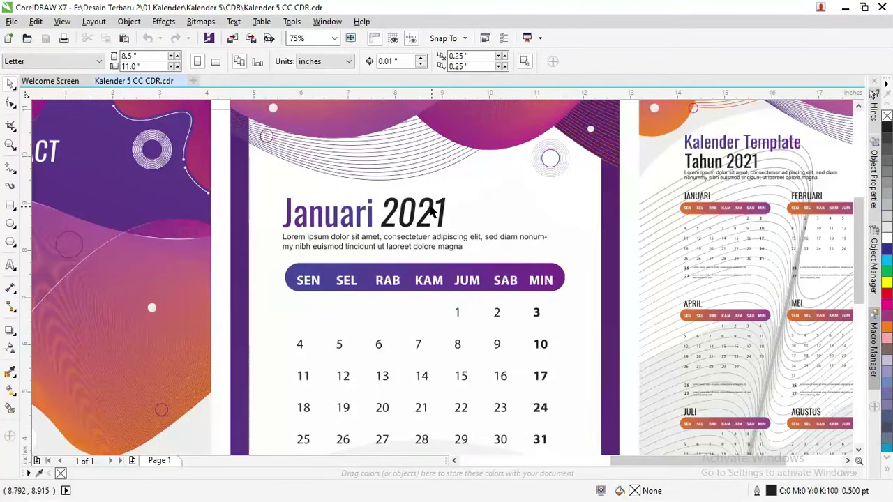
pyautogui.click(426, 208)
# - Ungroup the selected calendar group into separate objects
pyautogui.scroll(-2, 430, 204)
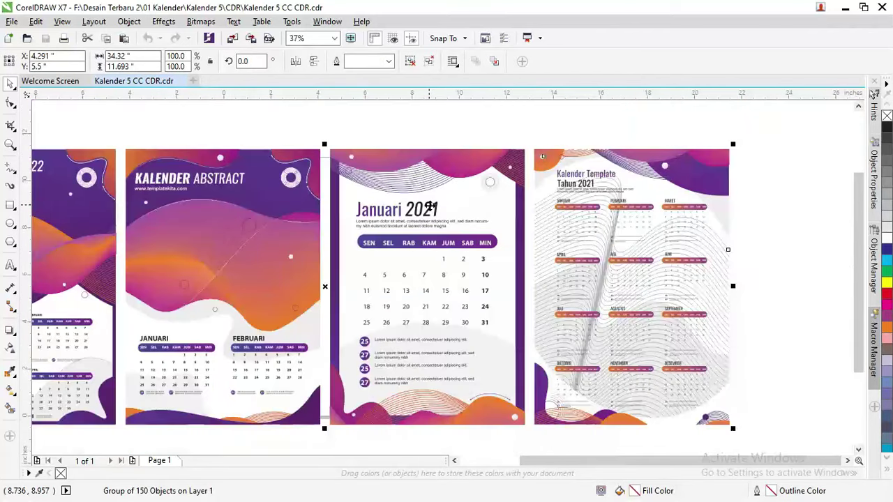
pyautogui.scroll(-2, 431, 204)
pyautogui.rightClick(439, 212)
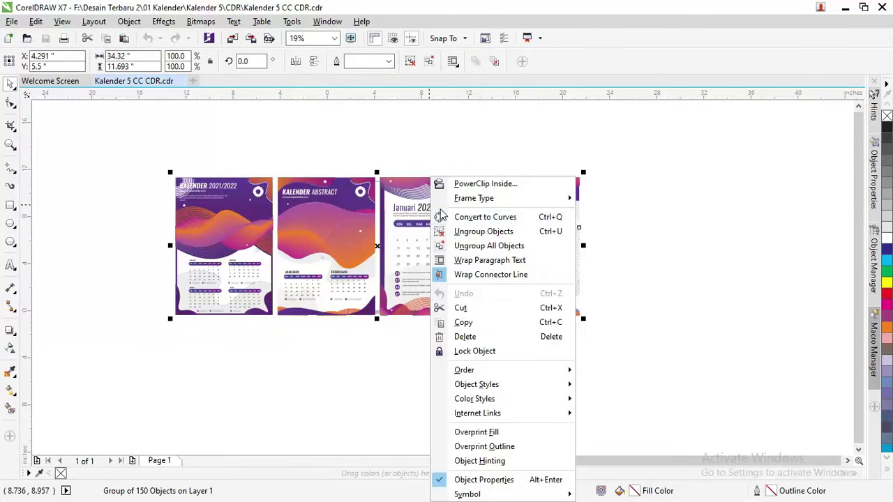
pyautogui.click(483, 230)
pyautogui.click(520, 166)
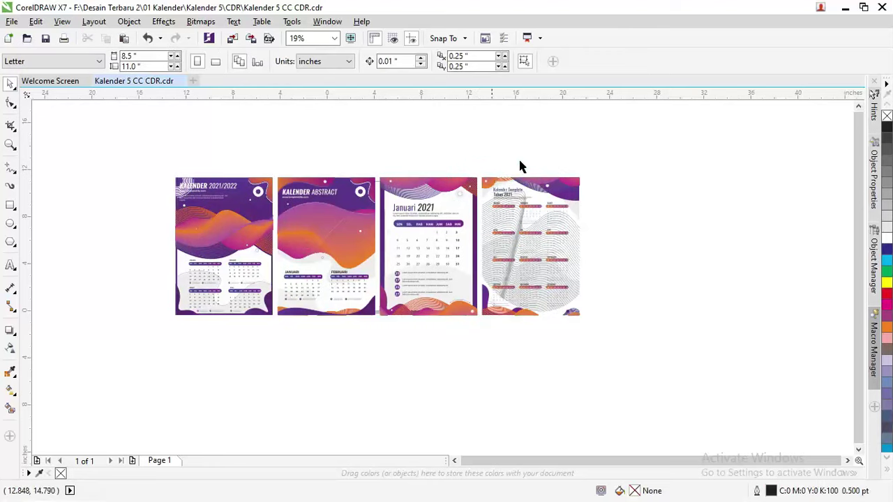
# - Move the Januari 2021 page to the far left and shift the other calendars to the right
pyautogui.moveTo(640, 361); pyautogui.dragTo(481, 173)
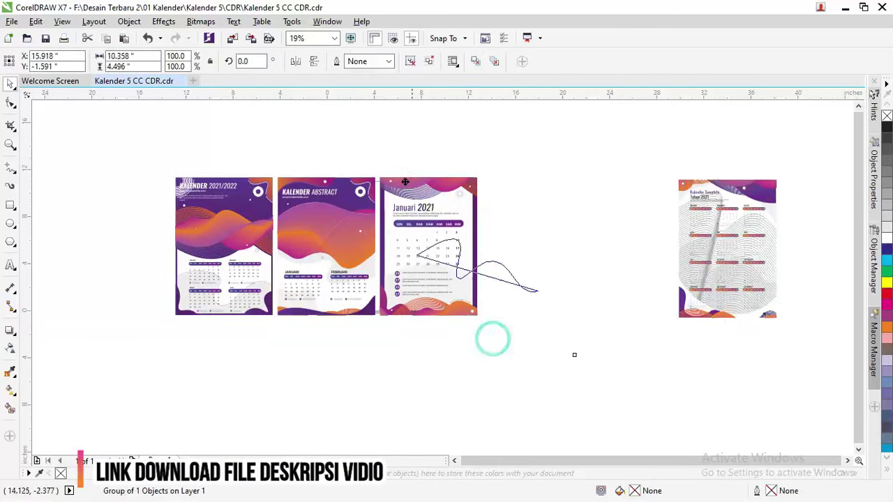
pyautogui.moveTo(396, 166); pyautogui.dragTo(467, 259)
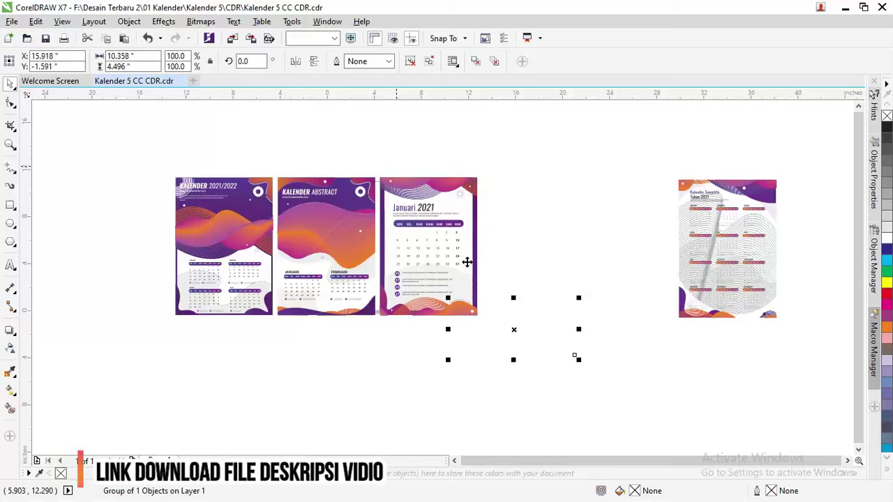
pyautogui.moveTo(372, 348)
pyautogui.mouseDown()
pyautogui.moveTo(464, 310)
pyautogui.moveTo(497, 184)
pyautogui.moveTo(115, 179)
pyautogui.mouseUp()
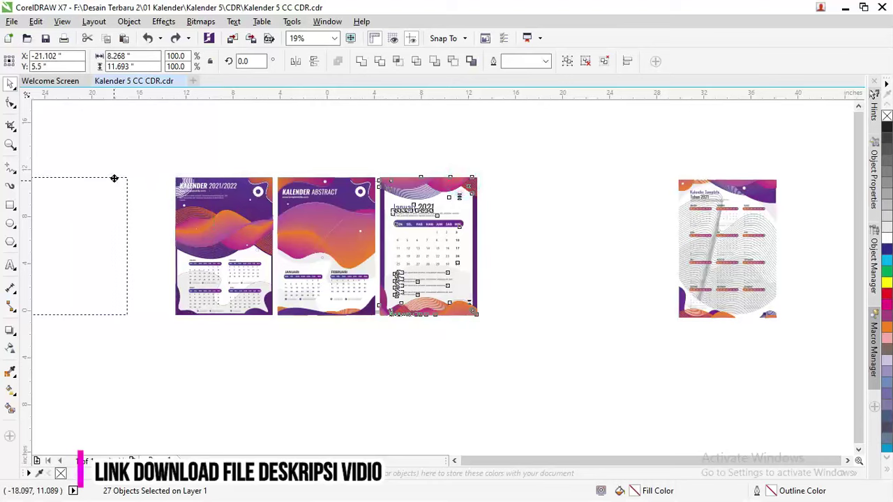
pyautogui.moveTo(164, 157); pyautogui.dragTo(481, 394)
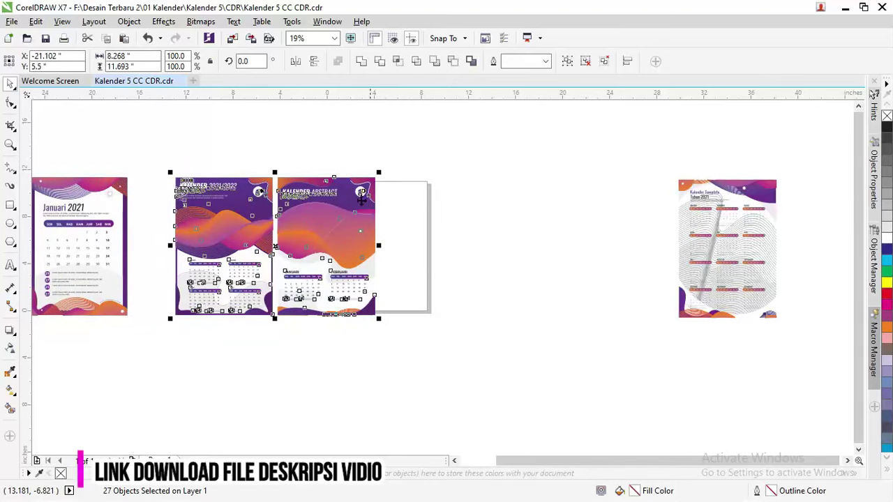
pyautogui.moveTo(317, 216)
pyautogui.mouseDown()
pyautogui.moveTo(590, 219)
pyautogui.moveTo(307, 211)
pyautogui.mouseUp()
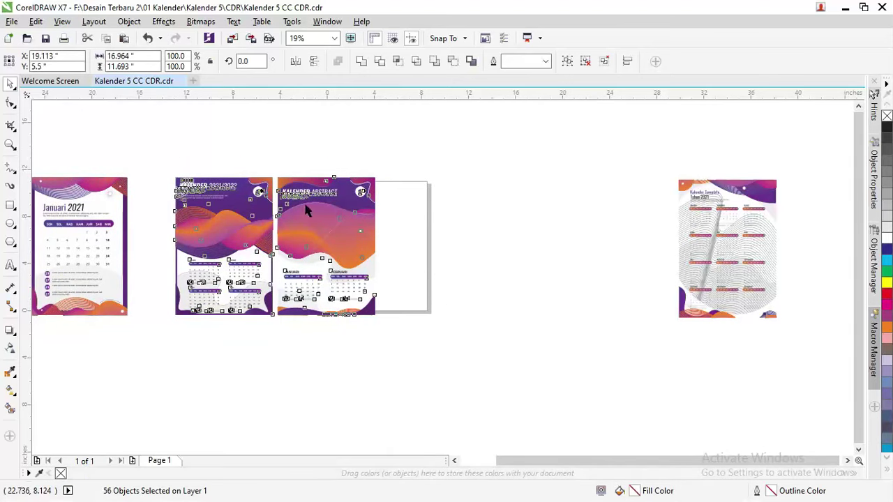
pyautogui.click(190, 171)
pyautogui.moveTo(436, 159); pyautogui.dragTo(805, 350)
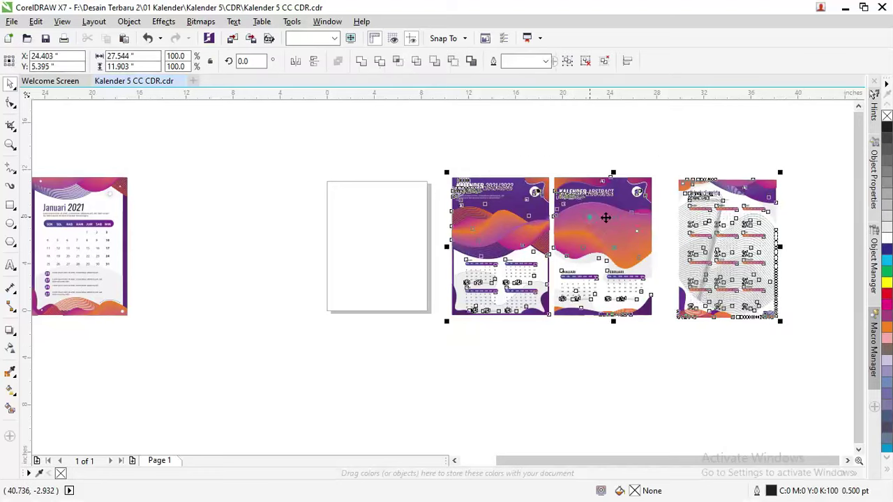
pyautogui.moveTo(605, 217); pyautogui.dragTo(722, 218)
pyautogui.click(265, 191)
# - Group the Januari 2021 design's 27 objects and centre it on the page
pyautogui.moveTo(213, 339); pyautogui.dragTo(75, 150)
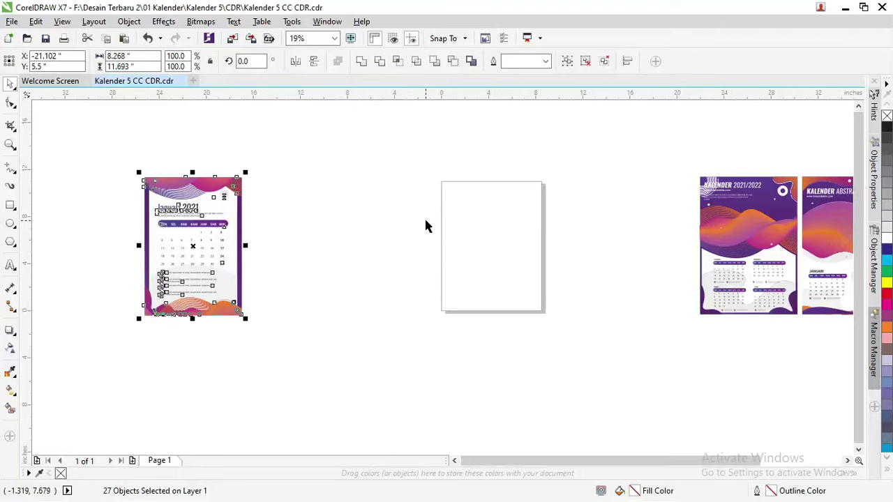
pyautogui.hotkey('ctrl', 'g')
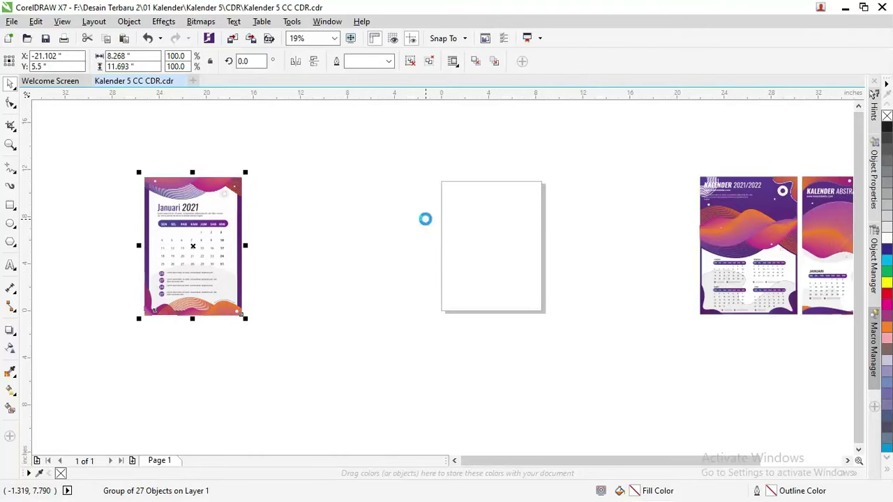
pyautogui.press('p')
pyautogui.scroll(2, 534, 200)
pyautogui.scroll(-1, 532, 199)
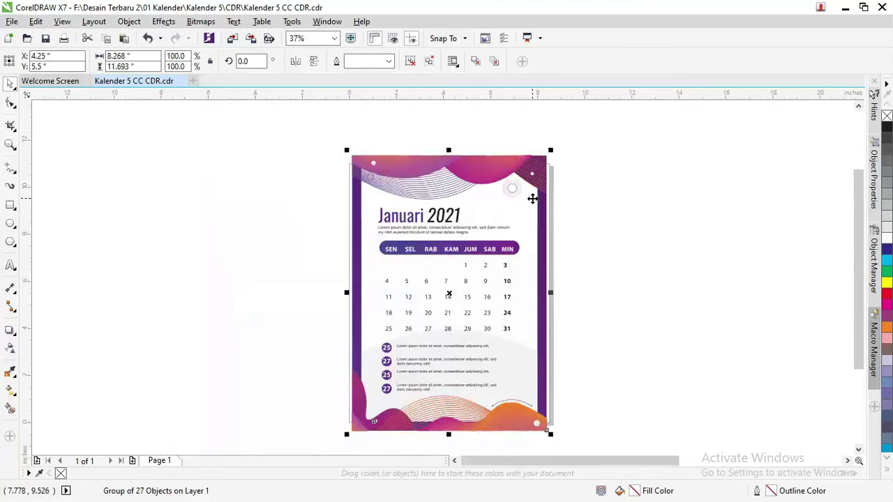
# - Set the page size to A4
pyautogui.click(229, 170)
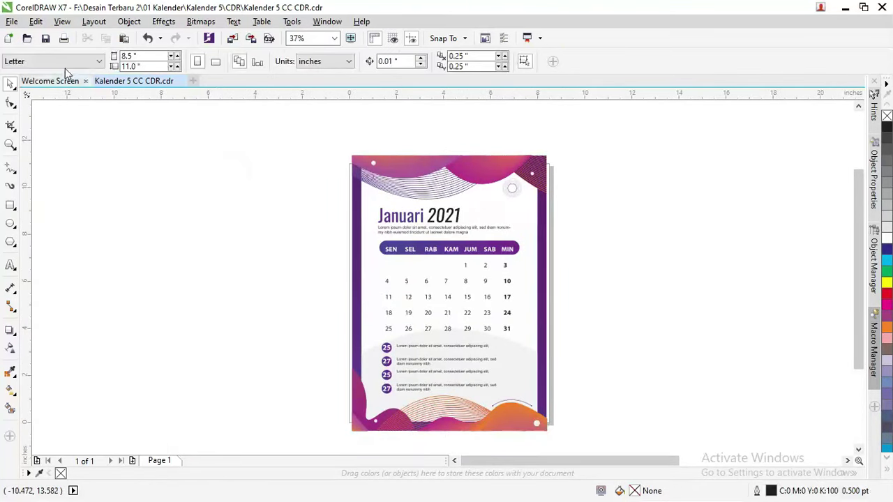
pyautogui.click(61, 62)
pyautogui.click(42, 113)
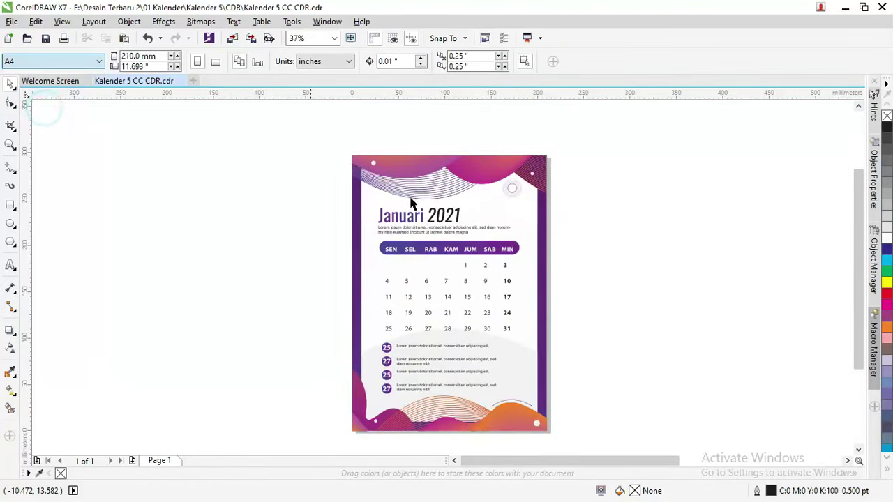
pyautogui.scroll(2, 449, 260)
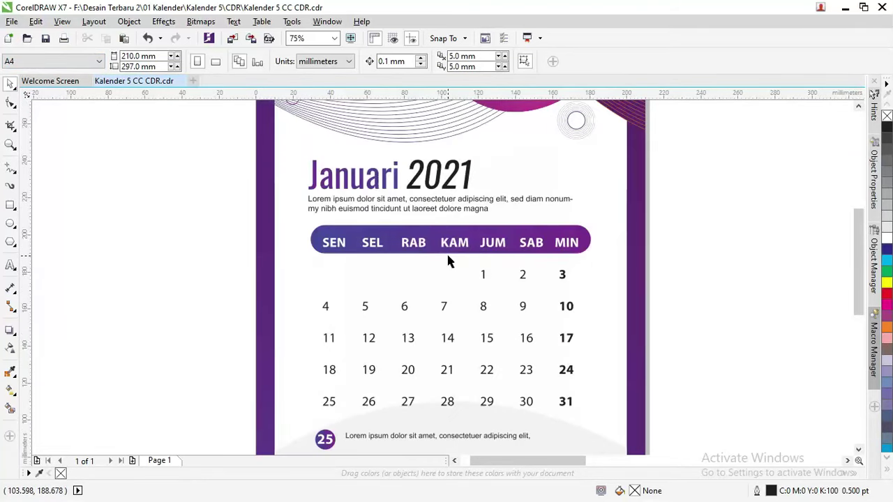
# - Ungroup the Januari 2021 calendar group into its separate objects
pyautogui.click(381, 183)
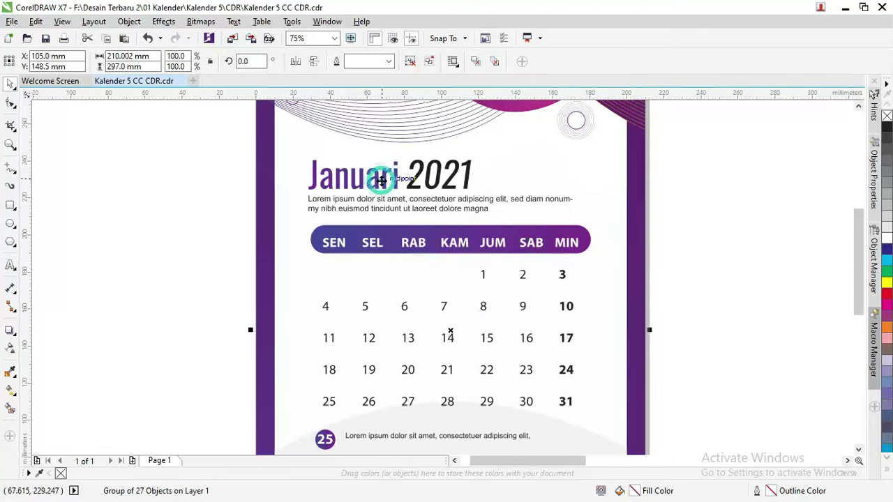
pyautogui.scroll(4, 381, 181)
pyautogui.scroll(-4, 372, 263)
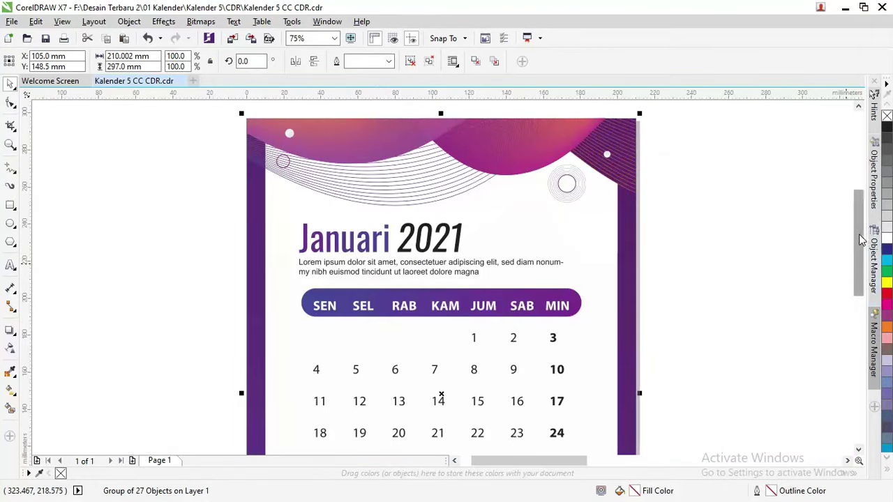
pyautogui.scroll(-3, 852, 258)
pyautogui.scroll(-1, 852, 258)
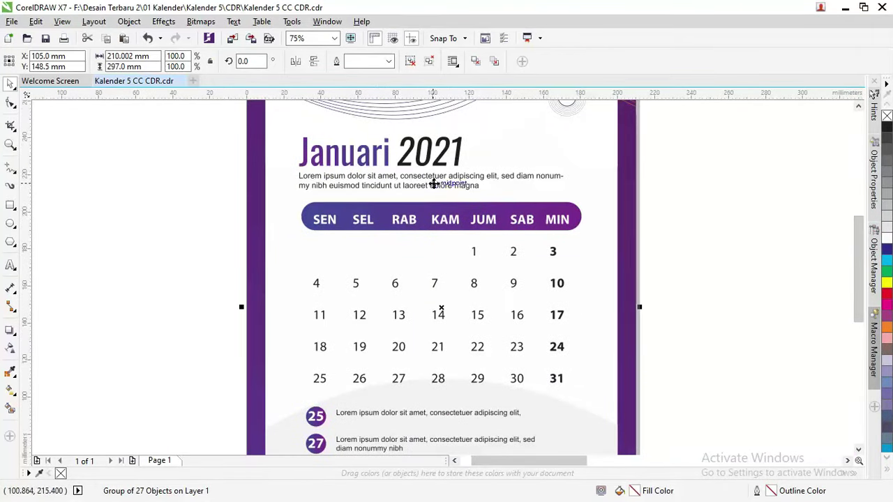
pyautogui.rightClick(433, 180)
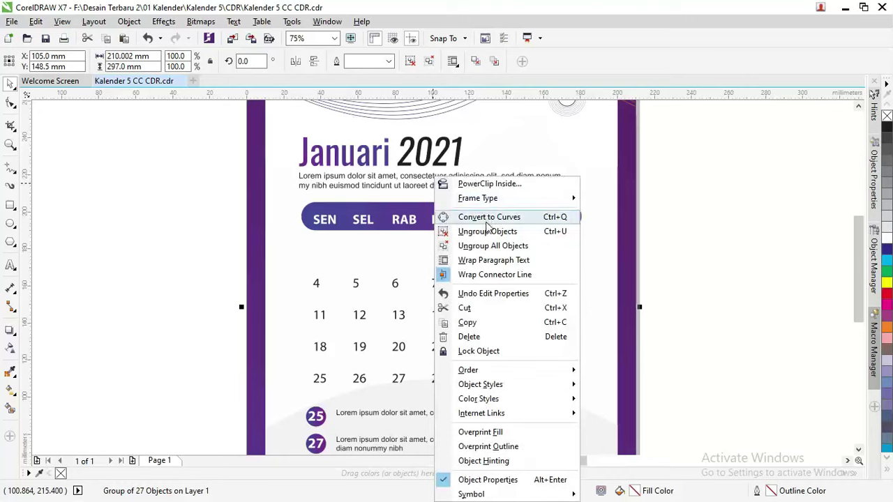
pyautogui.click(488, 232)
pyautogui.click(751, 223)
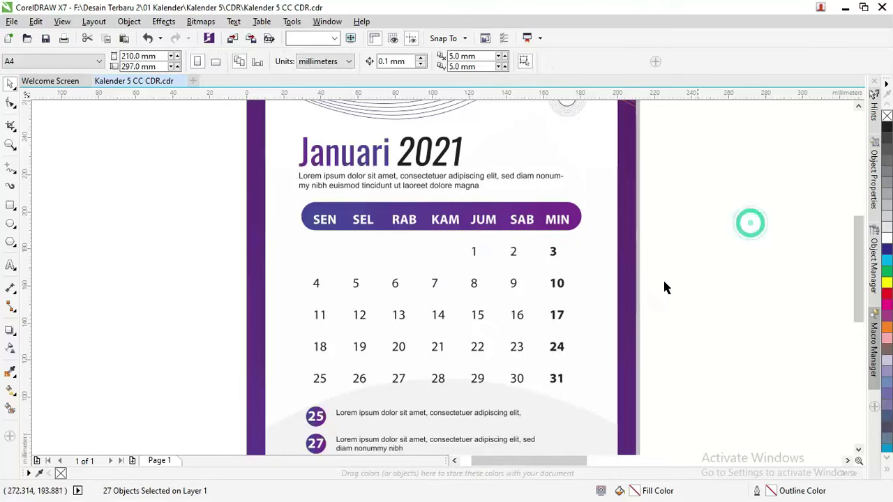
# - Select the date numbers group, undoing an accidental shift of the dates
pyautogui.click(554, 250)
pyautogui.moveTo(554, 250); pyautogui.dragTo(515, 250)
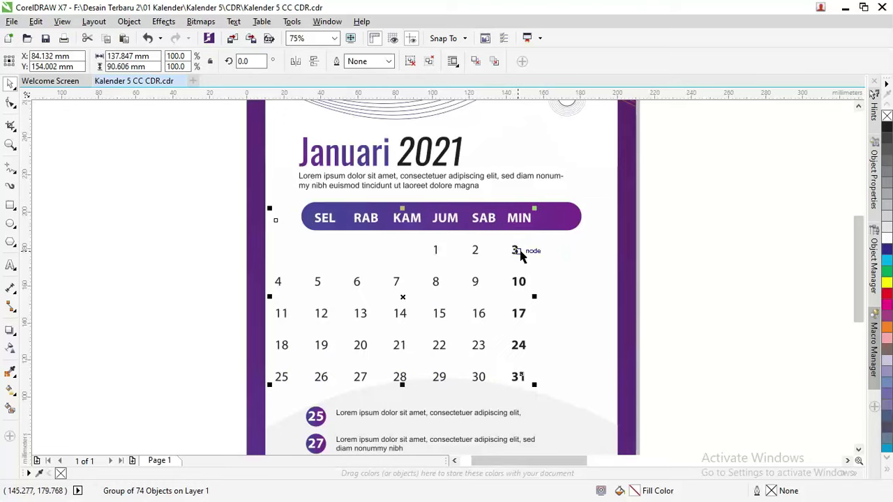
pyautogui.click(517, 254)
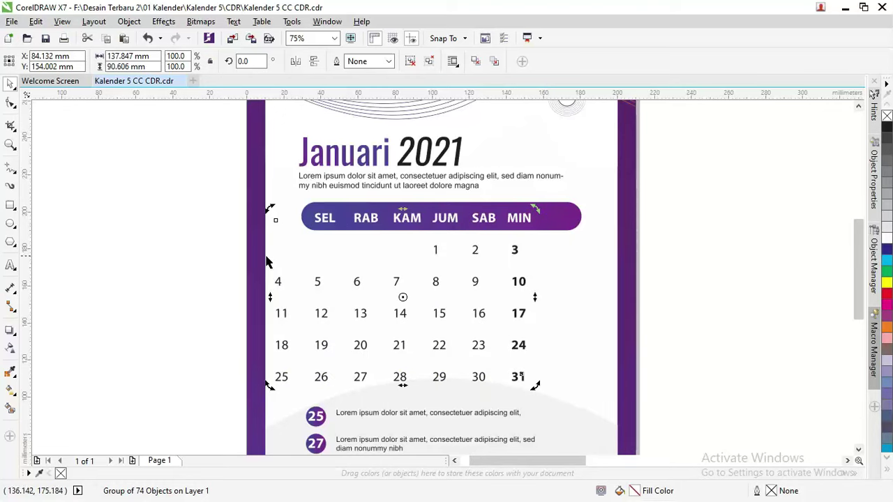
pyautogui.click(10, 265)
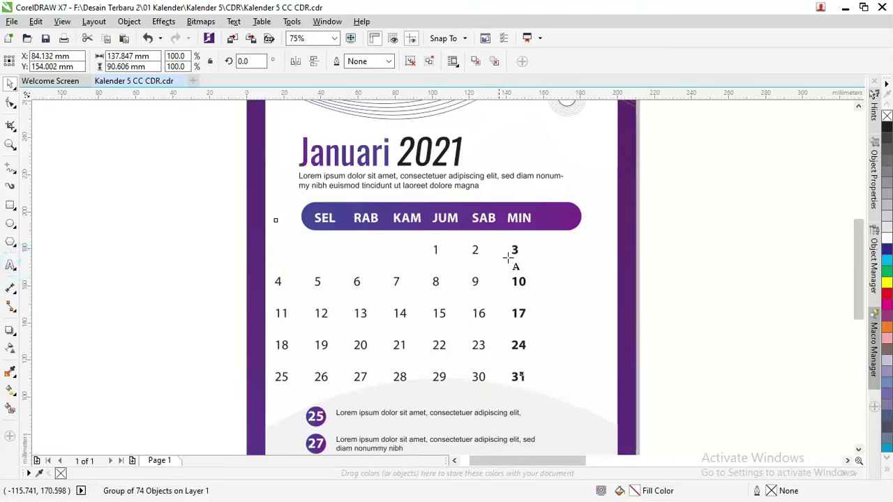
pyautogui.scroll(2, 514, 254)
pyautogui.click(509, 241)
pyautogui.hotkey('ctrl', 'z')
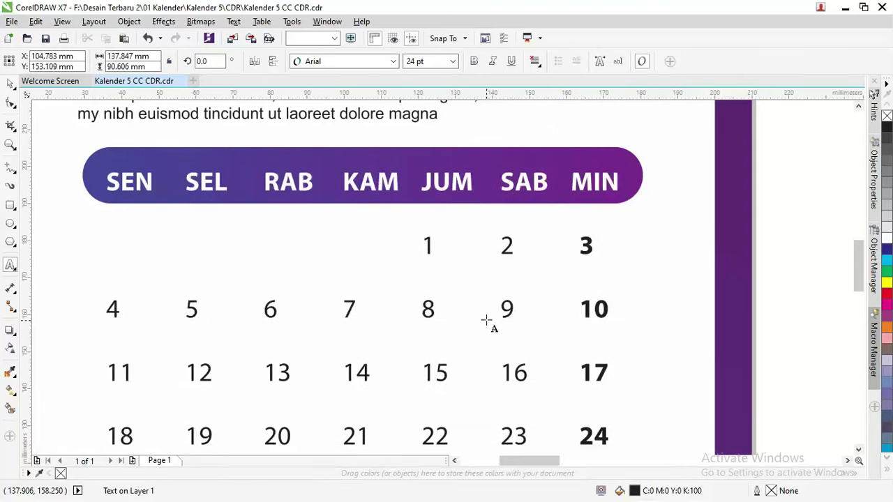
pyautogui.click(10, 85)
pyautogui.scroll(-2, 421, 262)
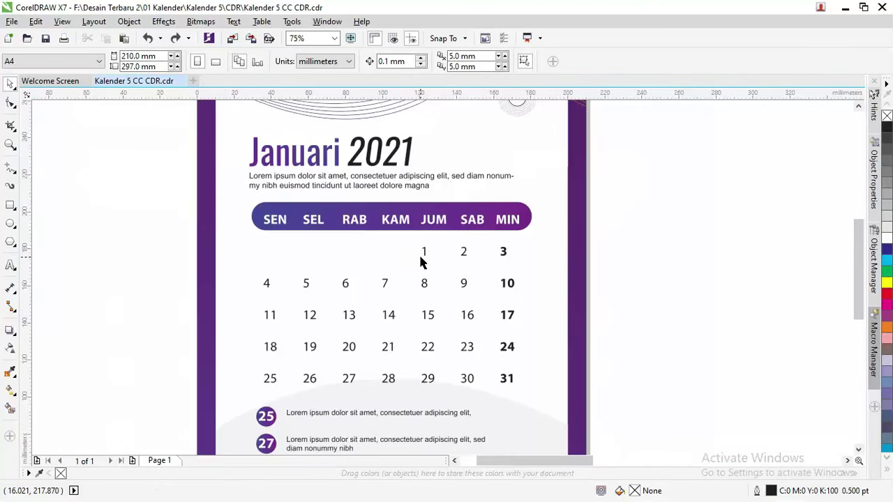
pyautogui.scroll(-2, 477, 286)
# - Ungroup all the date objects and delete the old 2021 date numbers
pyautogui.click(493, 266)
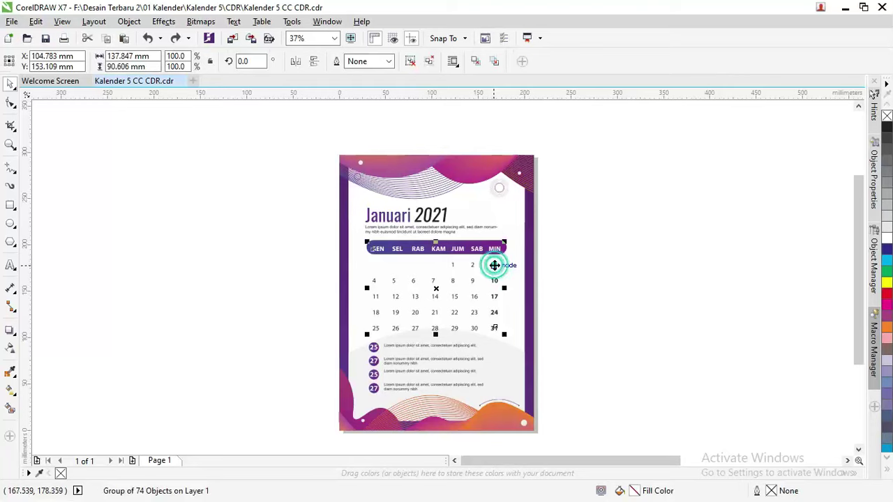
pyautogui.scroll(2, 493, 264)
pyautogui.scroll(-1, 494, 265)
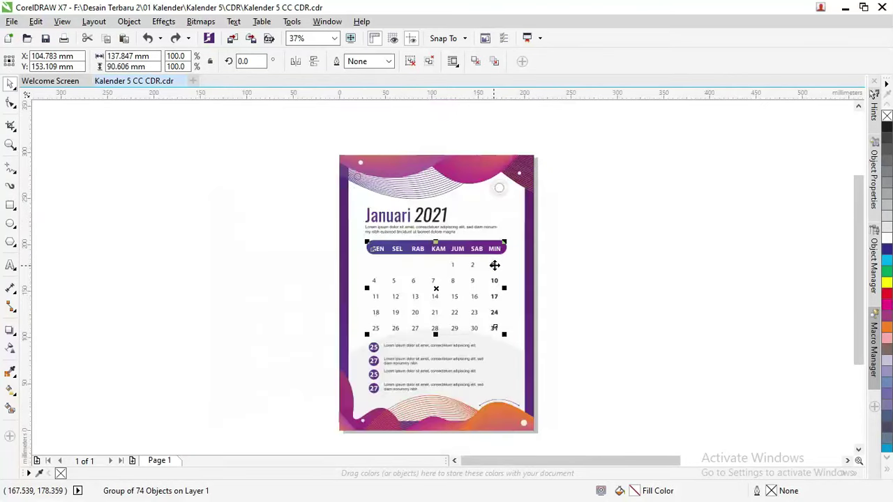
pyautogui.scroll(1, 494, 265)
pyautogui.rightClick(493, 265)
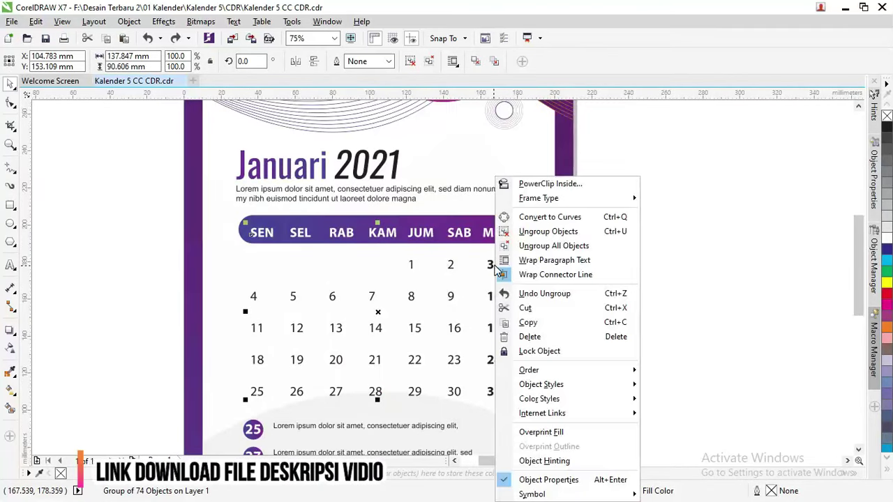
pyautogui.click(534, 246)
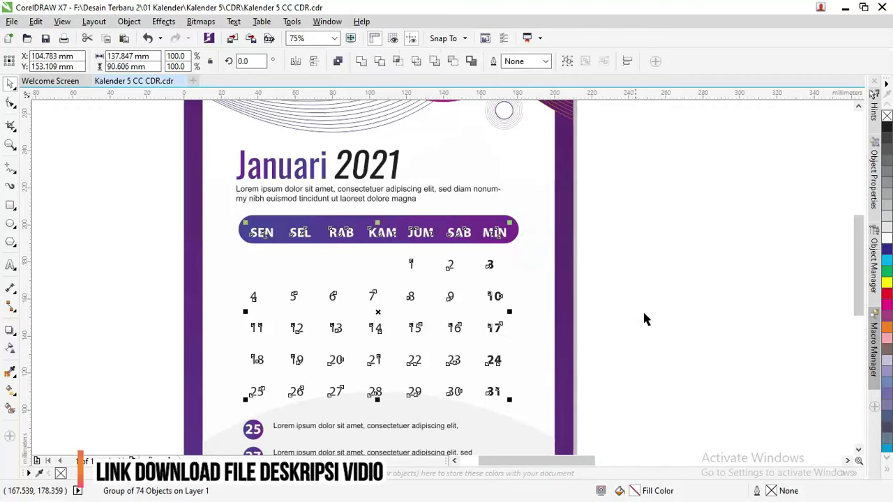
pyautogui.moveTo(633, 417); pyautogui.dragTo(231, 257)
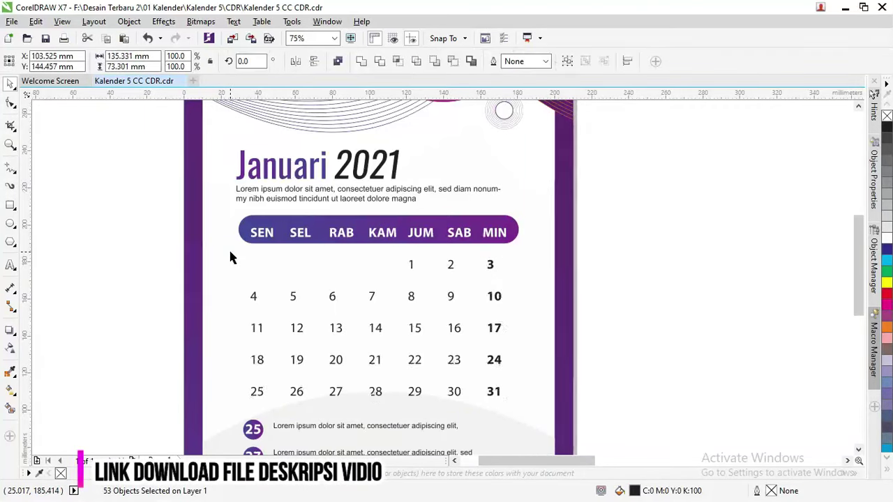
pyautogui.press('Delete')
pyautogui.hotkey('alt', 'Tab')
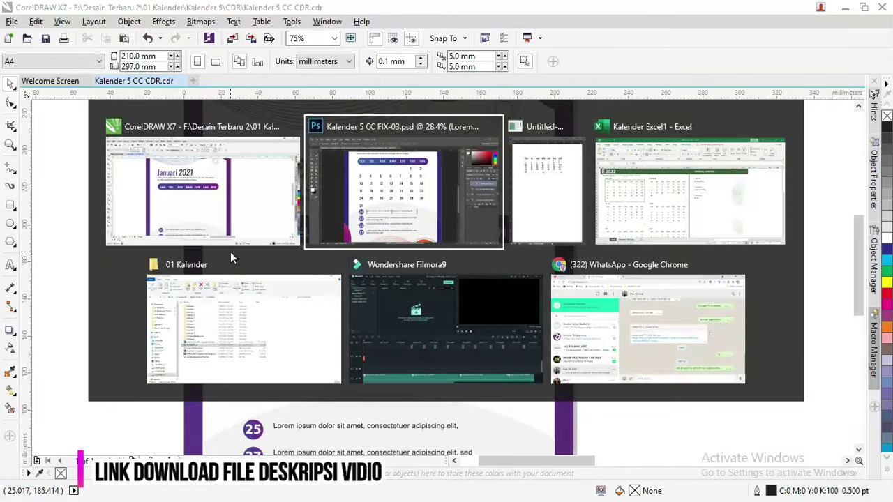
# - Copy the January 2022 date cells C5:I9 from the Excel workbook and return to CorelDRAW
pyautogui.press('Tab')
pyautogui.press('Tab')
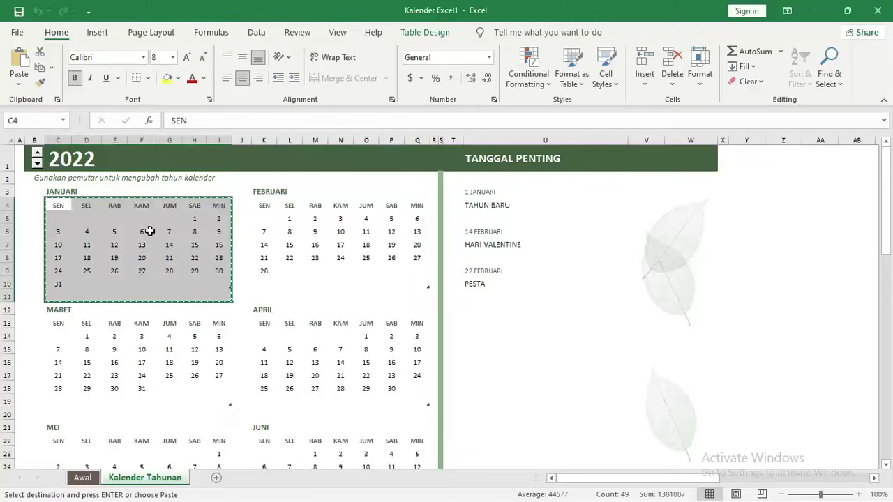
pyautogui.click(86, 239)
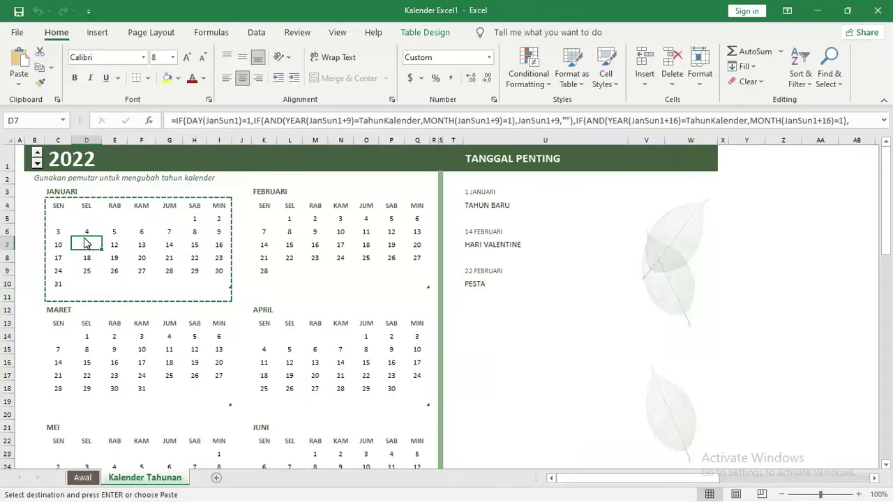
pyautogui.hotkey('alt', 'Tab')
pyautogui.hotkey('alt', 'Tab')
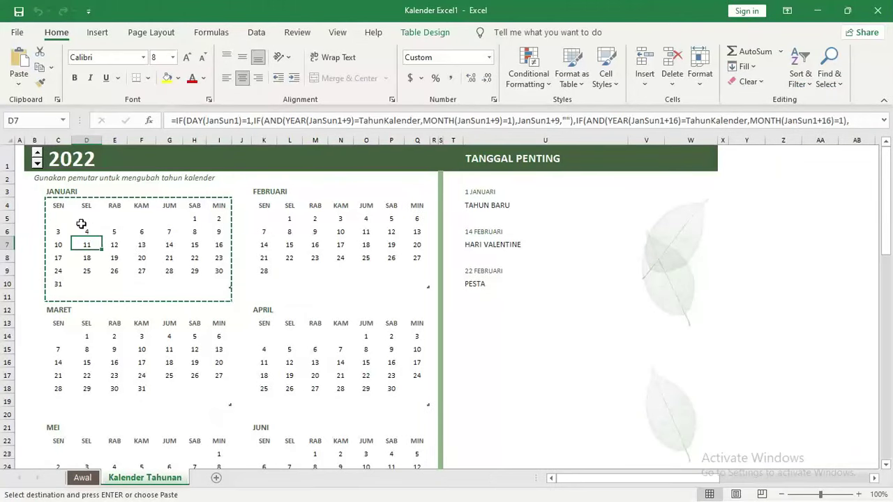
pyautogui.moveTo(57, 217)
pyautogui.mouseDown()
pyautogui.moveTo(216, 279)
pyautogui.moveTo(218, 296)
pyautogui.mouseUp()
pyautogui.rightClick(196, 259)
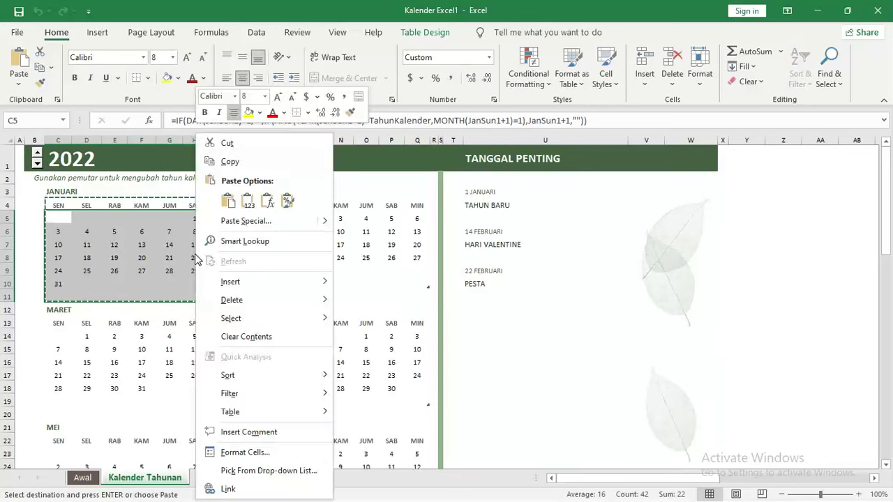
pyautogui.click(229, 162)
pyautogui.hotkey('alt', 'Tab')
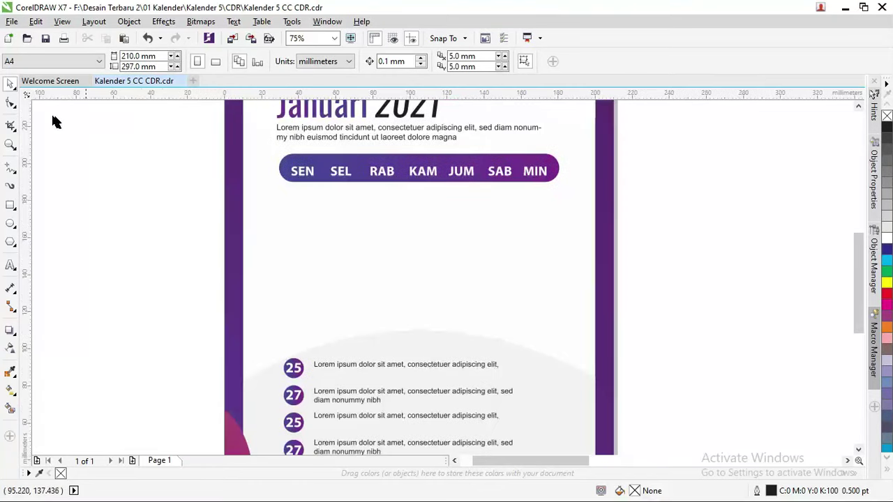
# - Paste the copied January dates as plain text and narrow the text frame
pyautogui.click(38, 23)
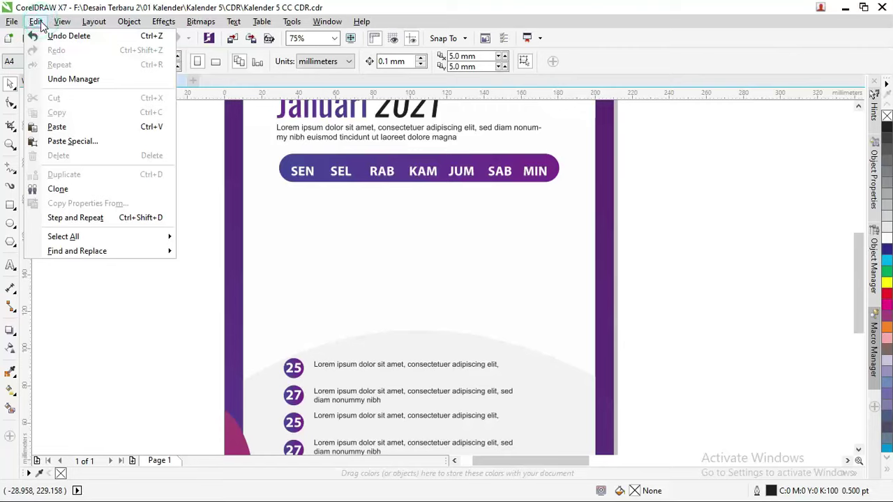
pyautogui.click(77, 142)
pyautogui.click(377, 263)
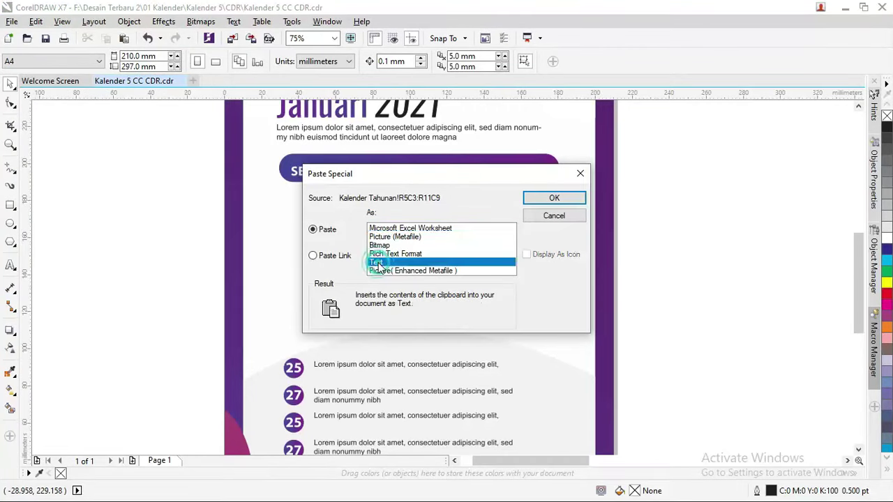
pyautogui.click(556, 201)
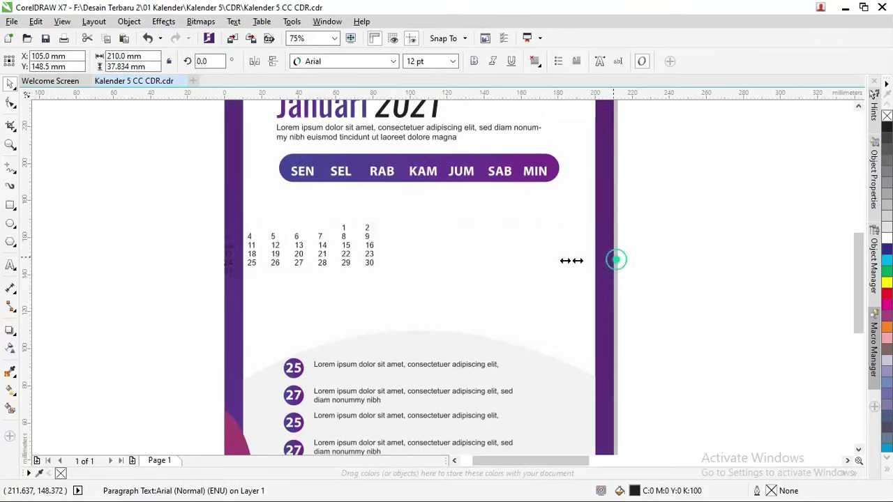
pyautogui.moveTo(617, 258)
pyautogui.mouseDown()
pyautogui.moveTo(374, 242)
pyautogui.moveTo(412, 201)
pyautogui.mouseUp()
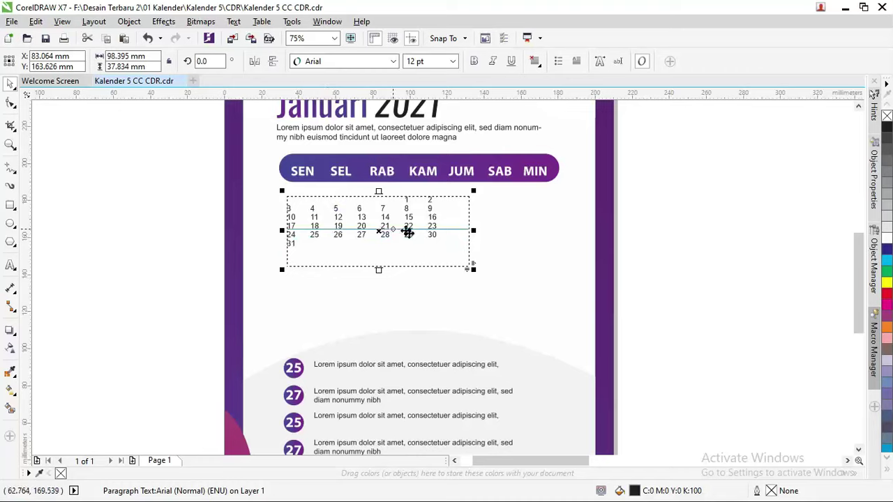
# - Increase the vertical spacing between date rows and convert the date text to curves
pyautogui.click(10, 104)
pyautogui.moveTo(282, 270); pyautogui.dragTo(279, 318)
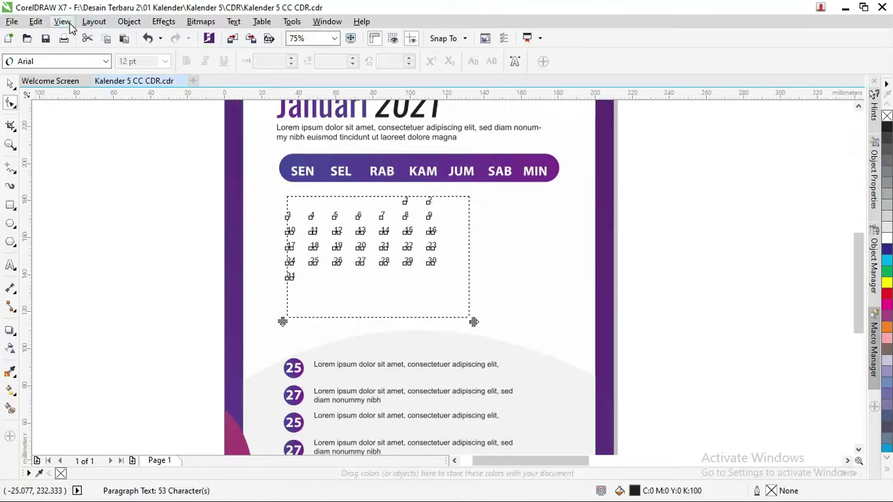
pyautogui.click(129, 21)
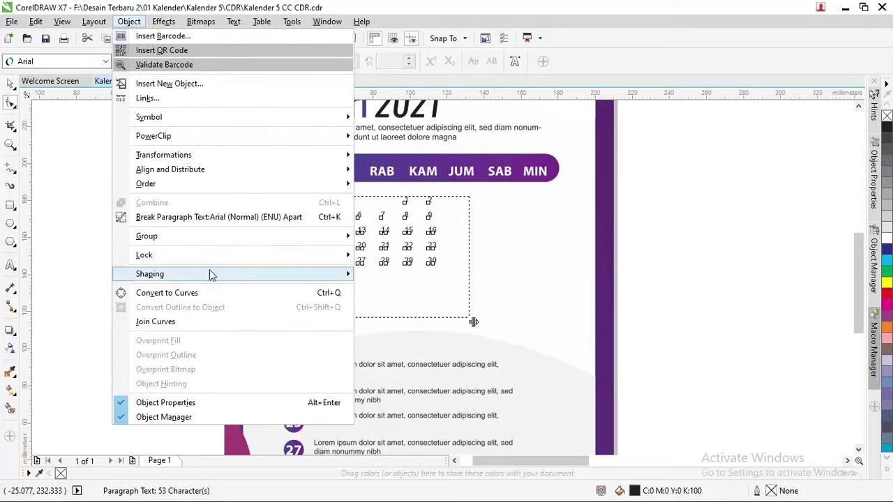
pyautogui.click(213, 294)
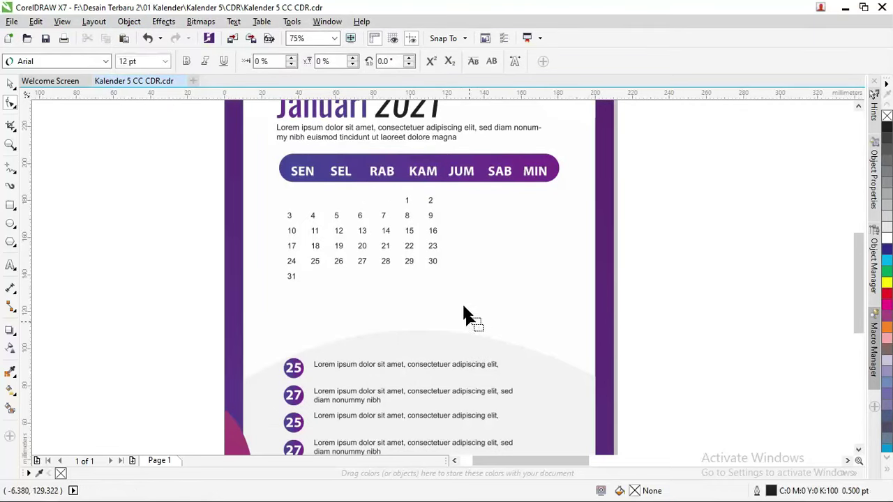
pyautogui.click(436, 262)
# - Scale the date grid to about 168% and place it under the SEN–MIN weekday headers
pyautogui.click(10, 85)
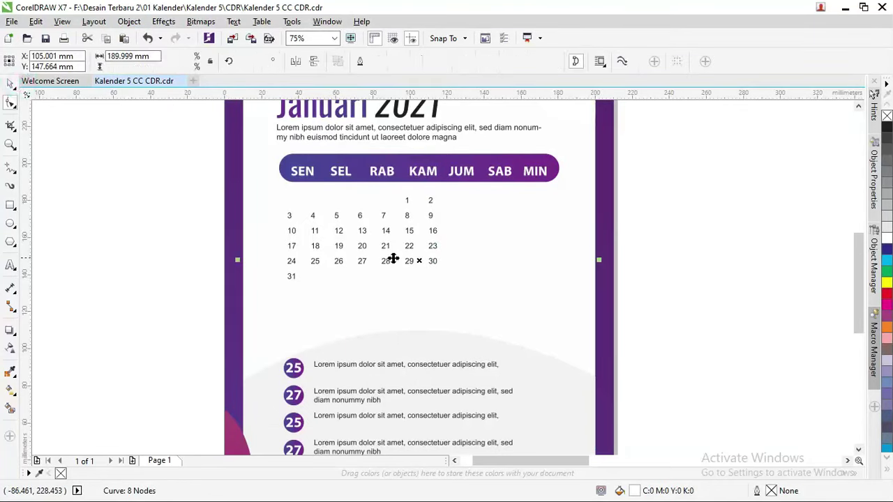
pyautogui.click(419, 244)
pyautogui.click(411, 247)
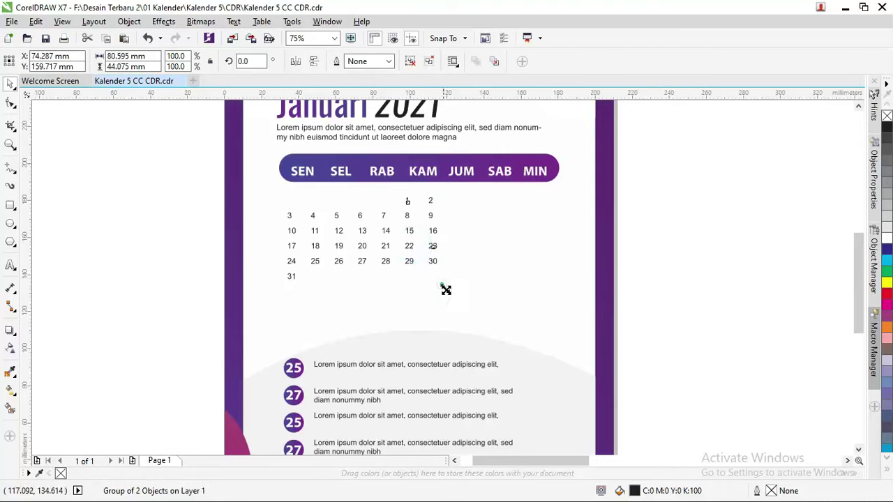
pyautogui.moveTo(446, 290); pyautogui.dragTo(544, 400)
pyautogui.moveTo(531, 254); pyautogui.dragTo(542, 249)
pyautogui.click(643, 233)
pyautogui.click(383, 255)
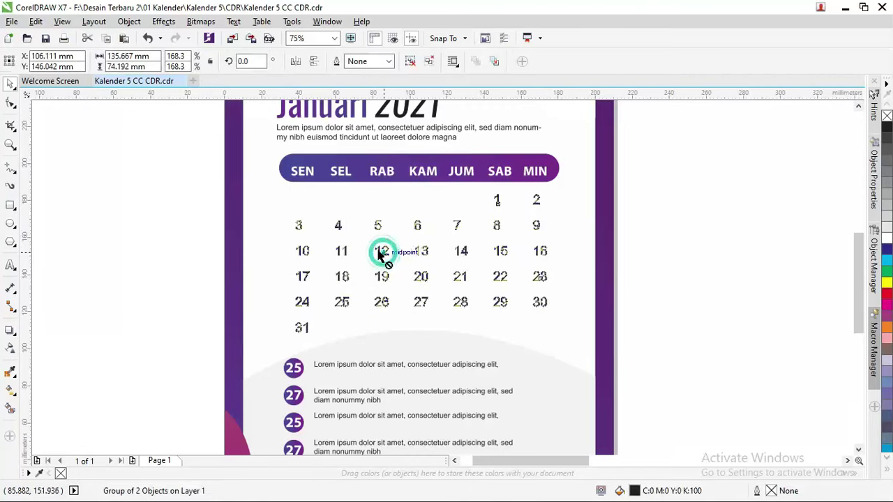
pyautogui.click(469, 233)
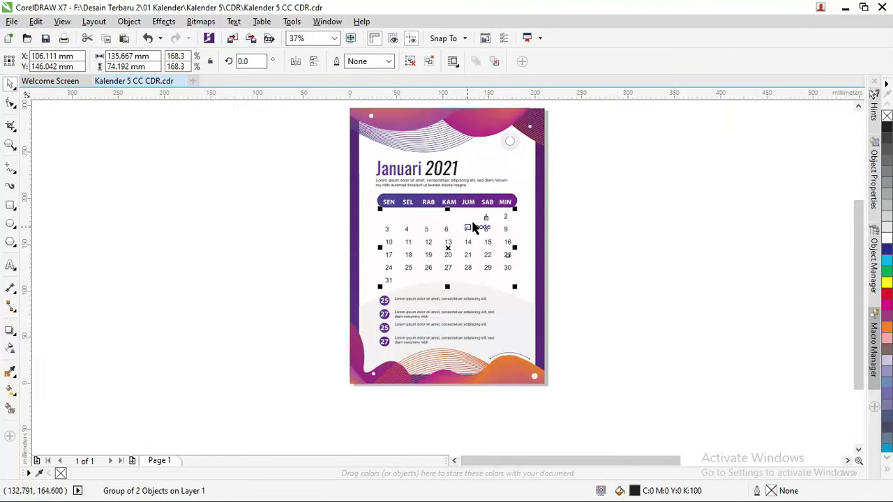
pyautogui.click(474, 182)
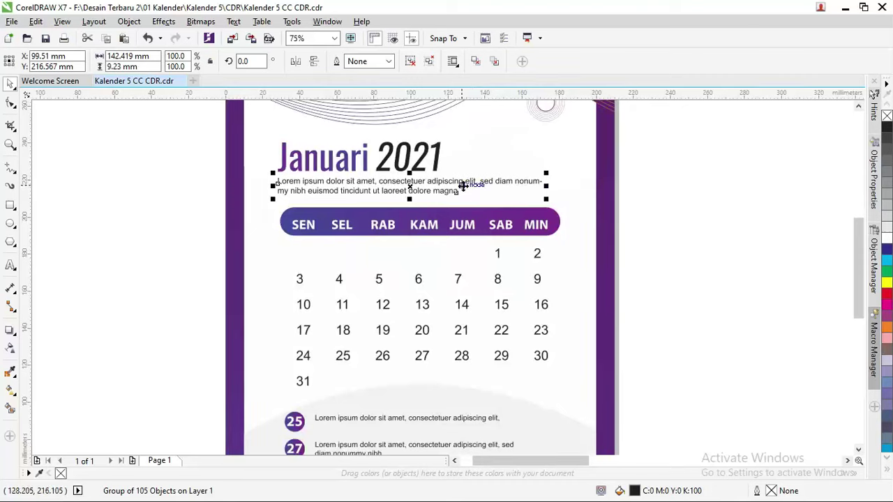
# - Delete the Lorem ipsum line and draw an empty paragraph text frame under the title
pyautogui.click(463, 180)
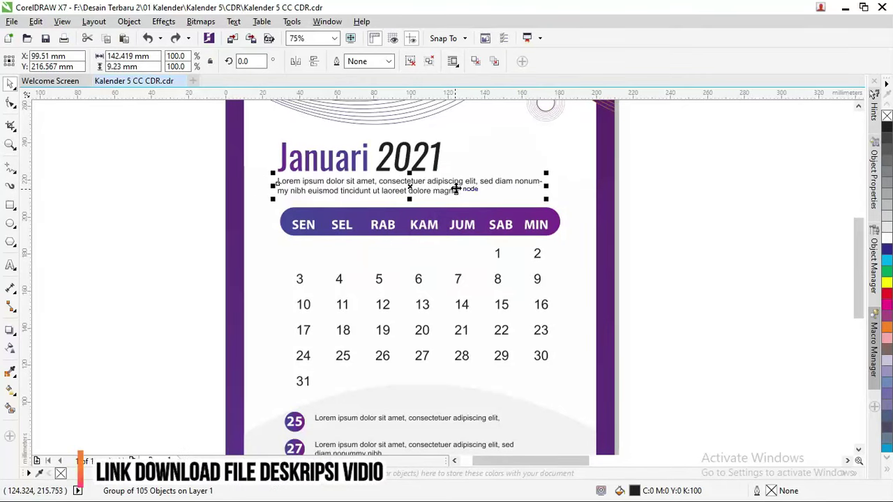
pyautogui.press('Delete')
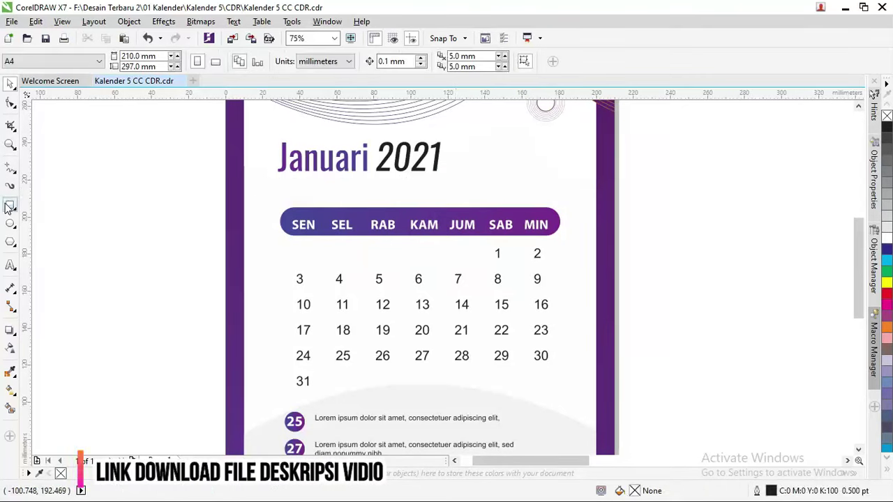
pyautogui.click(11, 267)
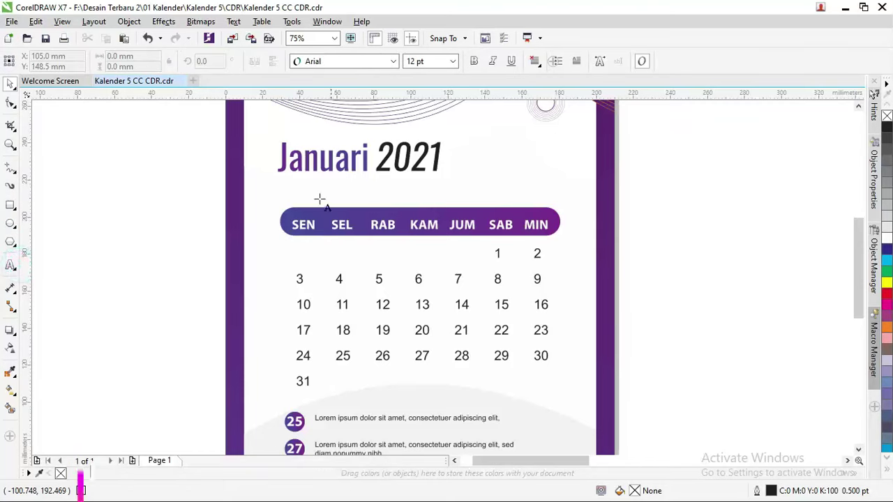
pyautogui.moveTo(285, 177); pyautogui.dragTo(541, 201)
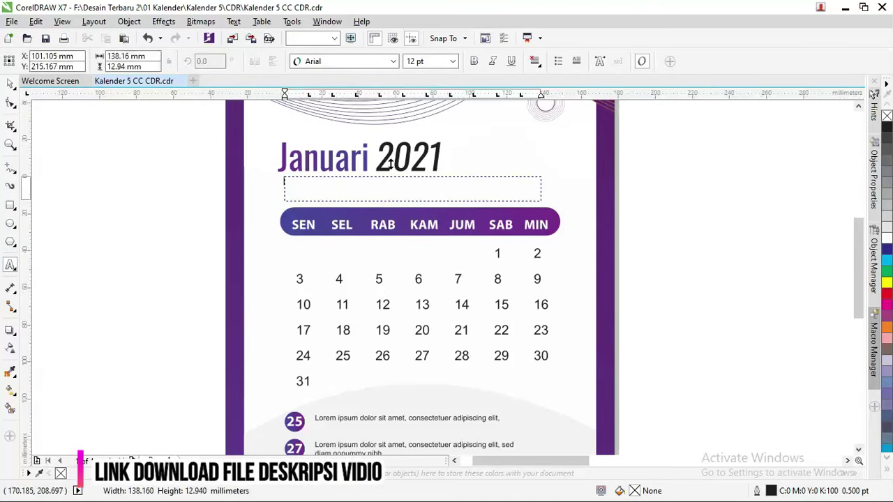
pyautogui.scroll(2, 400, 167)
# - Ungroup all parts of the Januari 2021 title
pyautogui.click(14, 83)
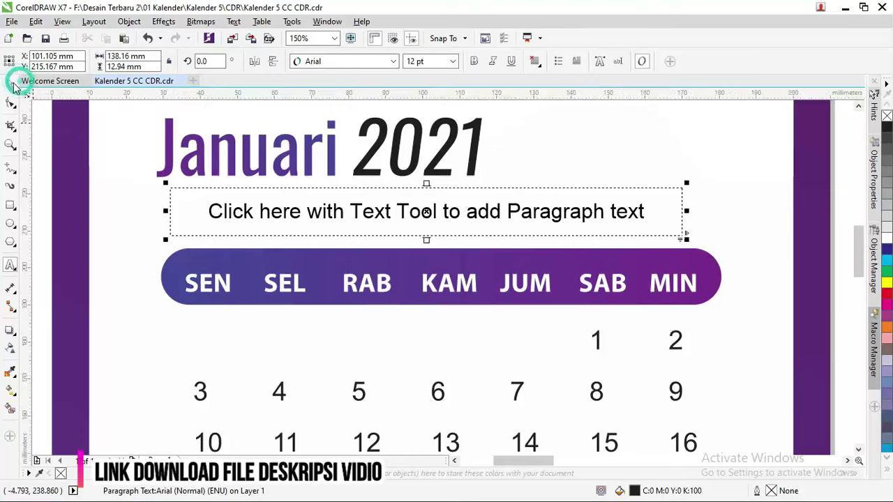
pyautogui.click(464, 136)
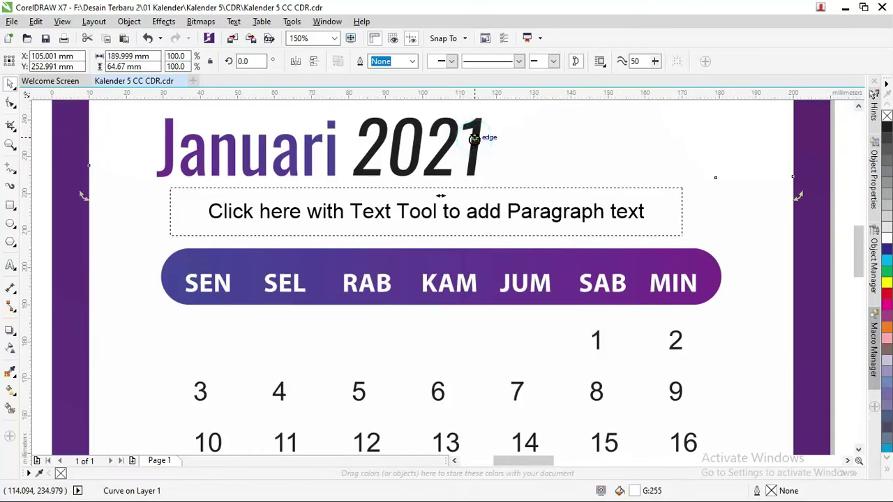
pyautogui.click(481, 128)
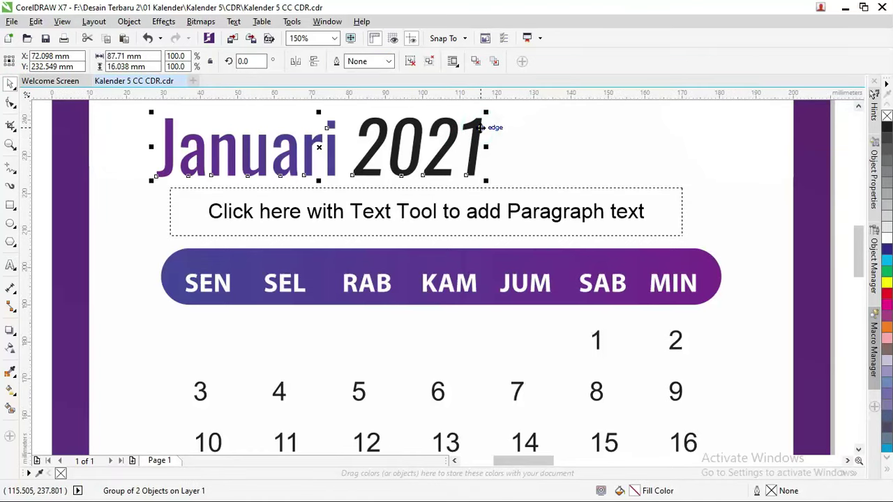
pyautogui.rightClick(481, 128)
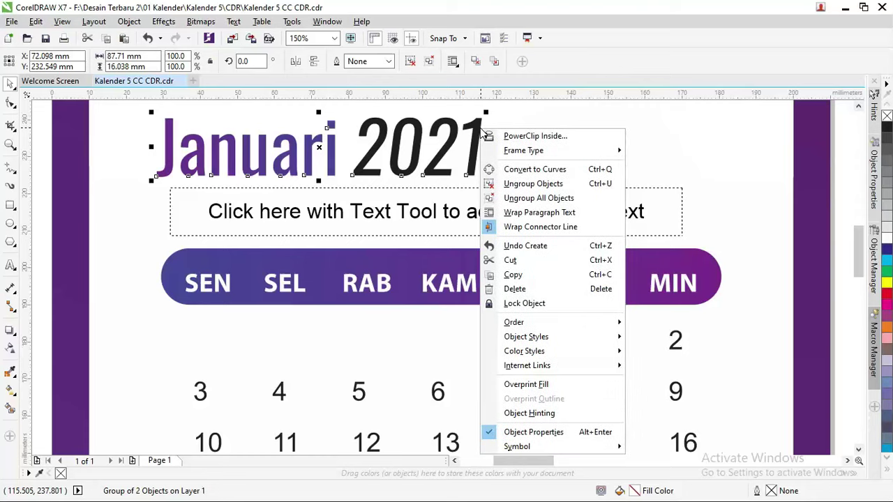
pyautogui.click(509, 185)
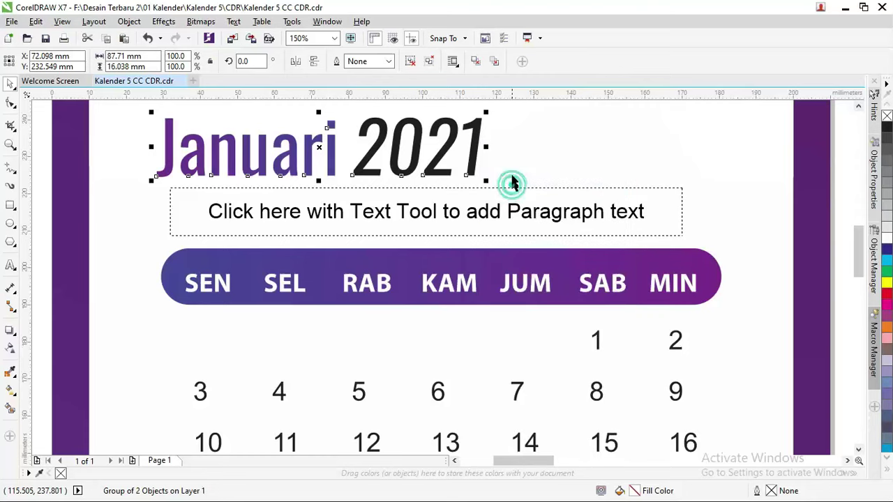
pyautogui.click(508, 135)
# - Ungroup the 2021 digits, delete the final 1, and duplicate the 2 to make 2022
pyautogui.click(473, 125)
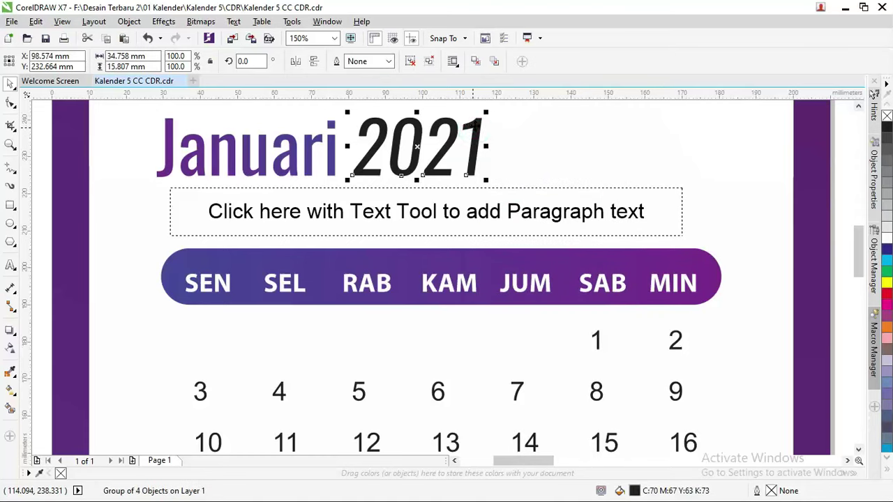
pyautogui.rightClick(473, 125)
pyautogui.click(499, 196)
pyautogui.click(501, 144)
pyautogui.click(471, 127)
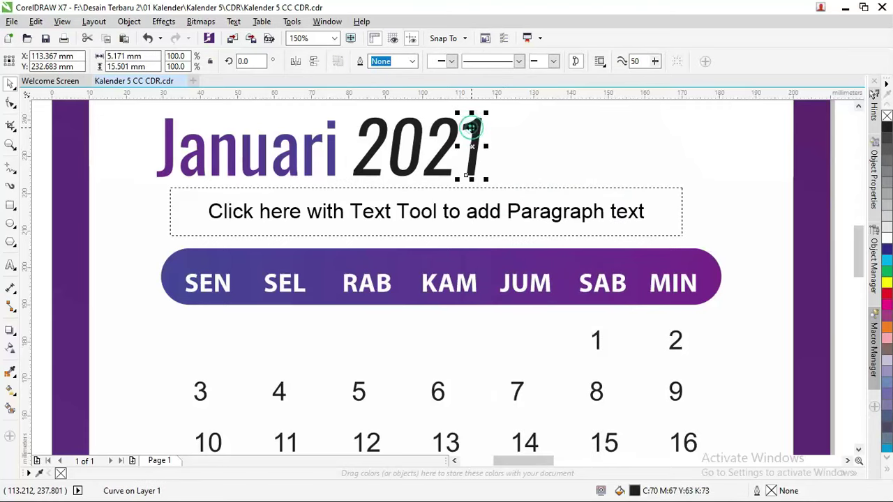
pyautogui.press('Delete')
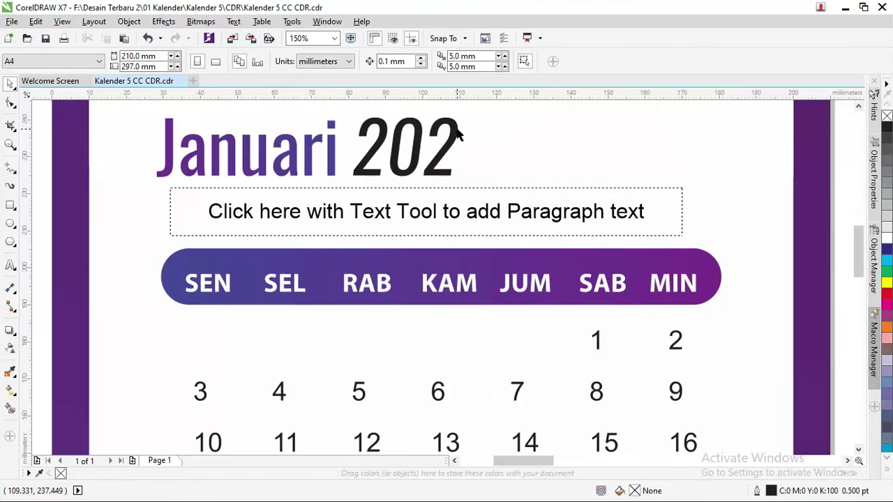
pyautogui.moveTo(457, 133); pyautogui.dragTo(495, 130)
pyautogui.scroll(-2, 526, 142)
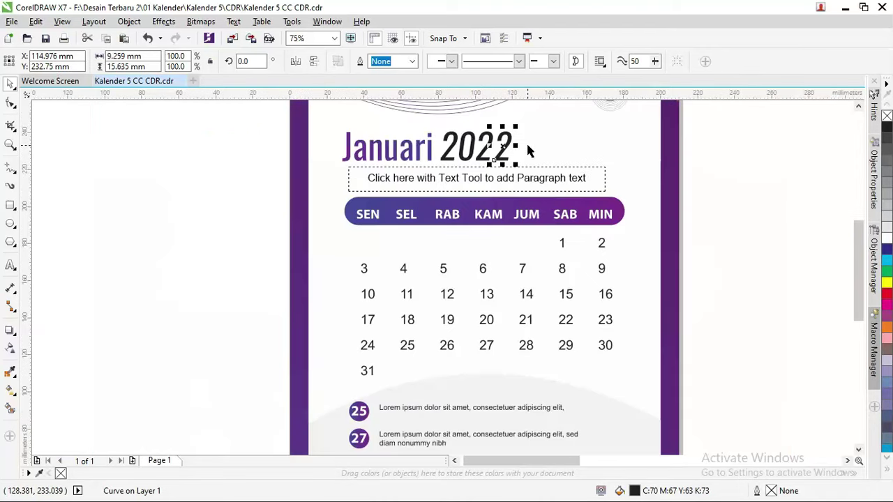
pyautogui.click(723, 181)
pyautogui.scroll(-2, 590, 244)
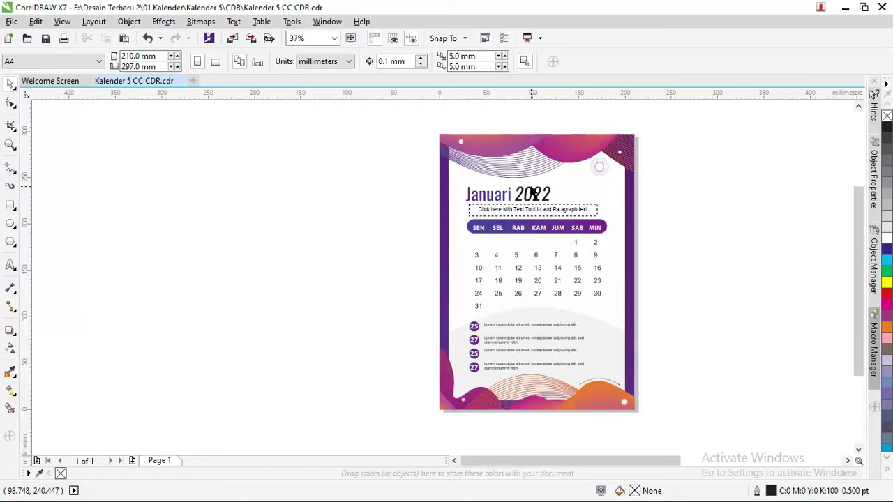
pyautogui.moveTo(534, 461); pyautogui.dragTo(640, 462)
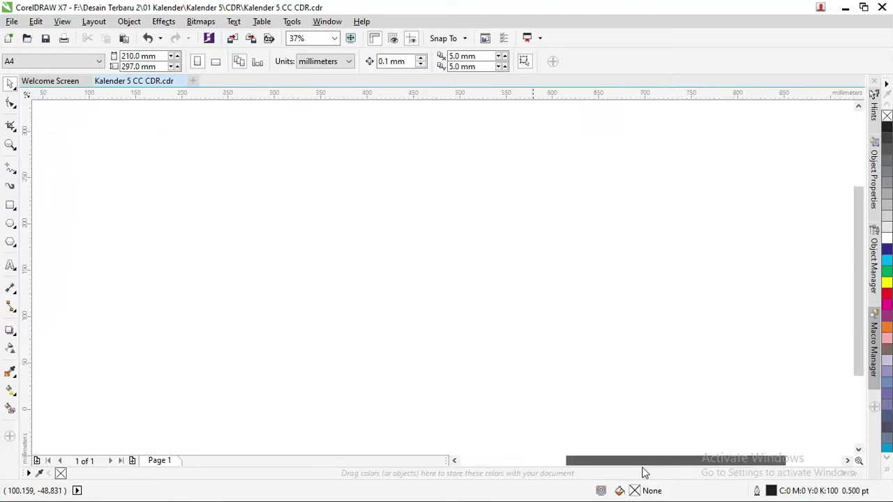
pyautogui.scroll(-1, 533, 345)
pyautogui.scroll(-1, 533, 345)
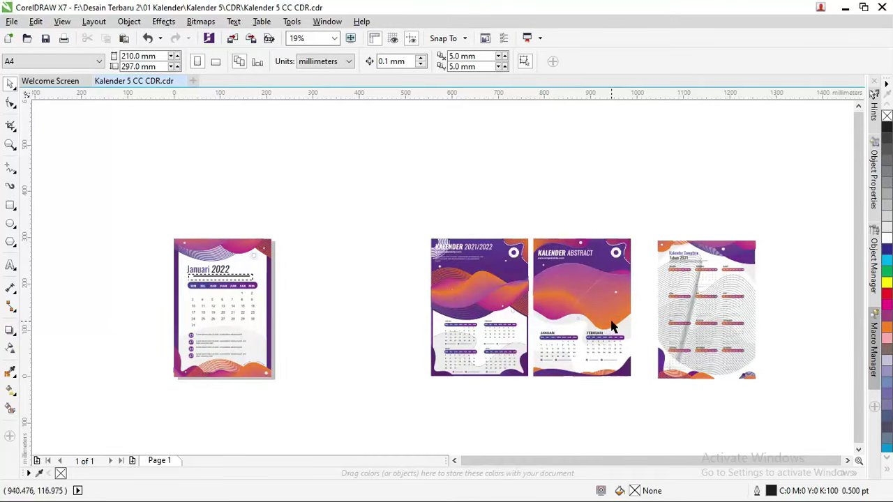
pyautogui.scroll(2, 509, 338)
pyautogui.scroll(2, 495, 317)
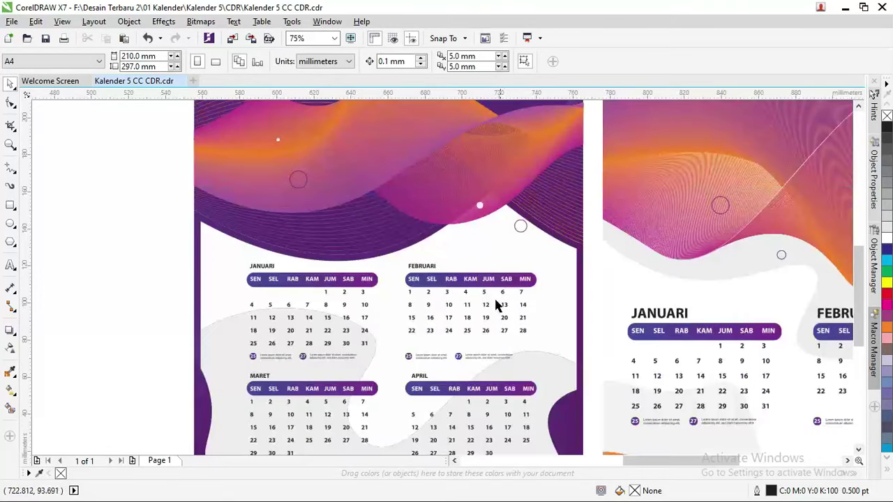
pyautogui.scroll(-1, 377, 291)
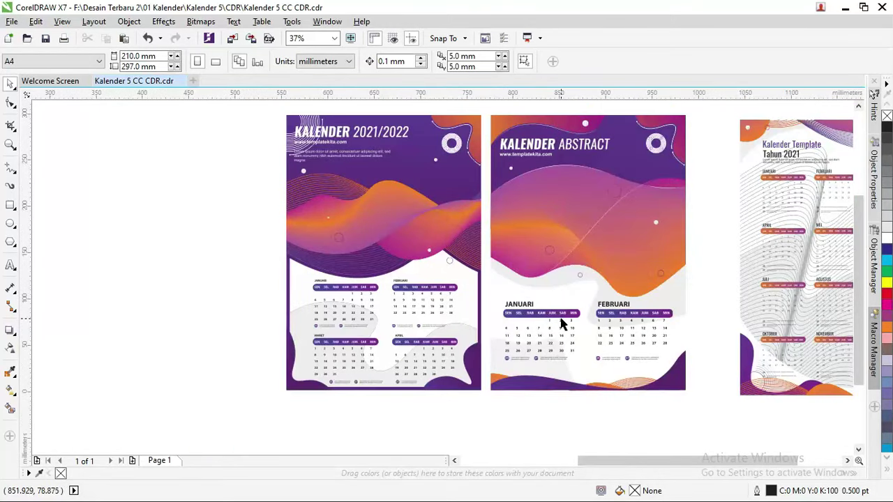